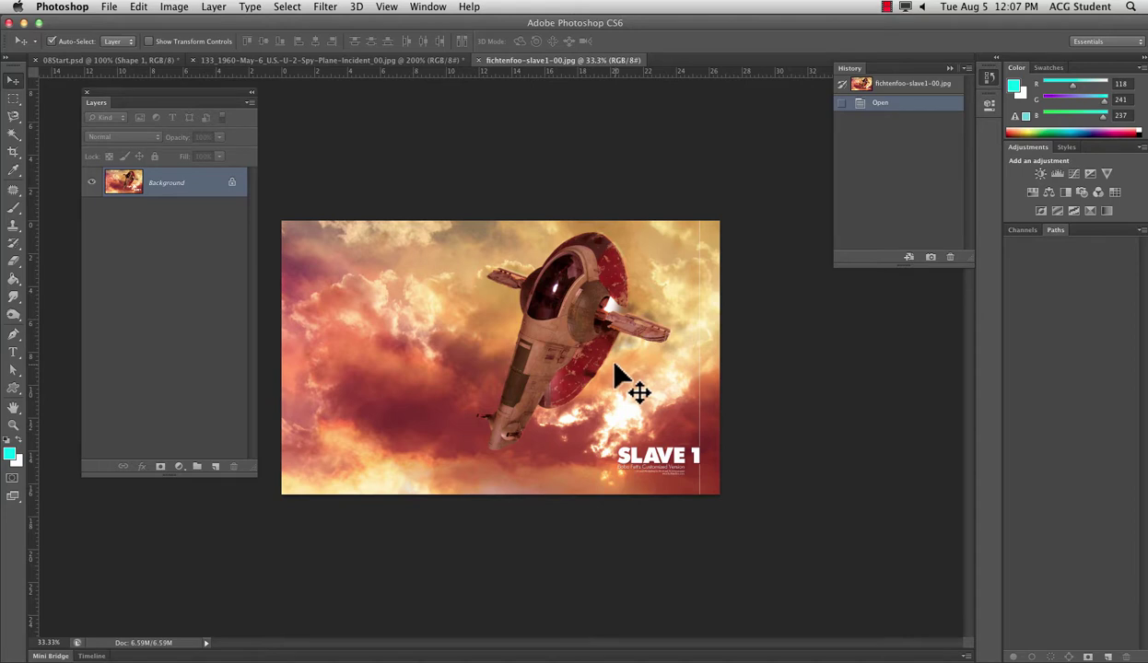
Activate the Pen tool and set its drawing mode to Shape
key(super+equal)
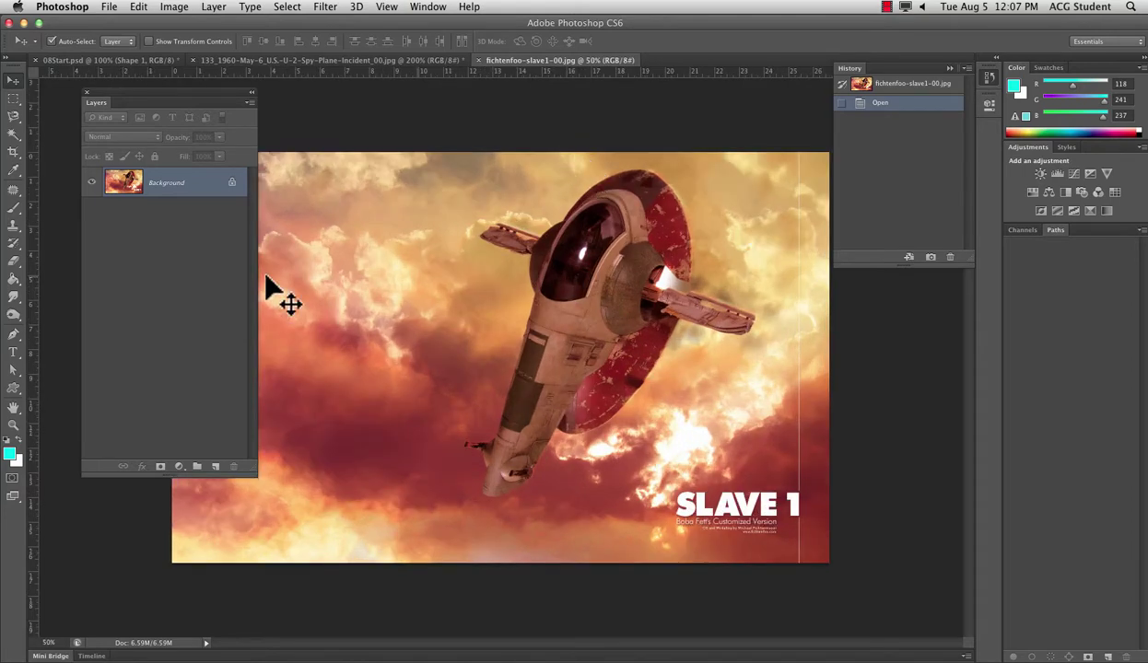
click(10, 338)
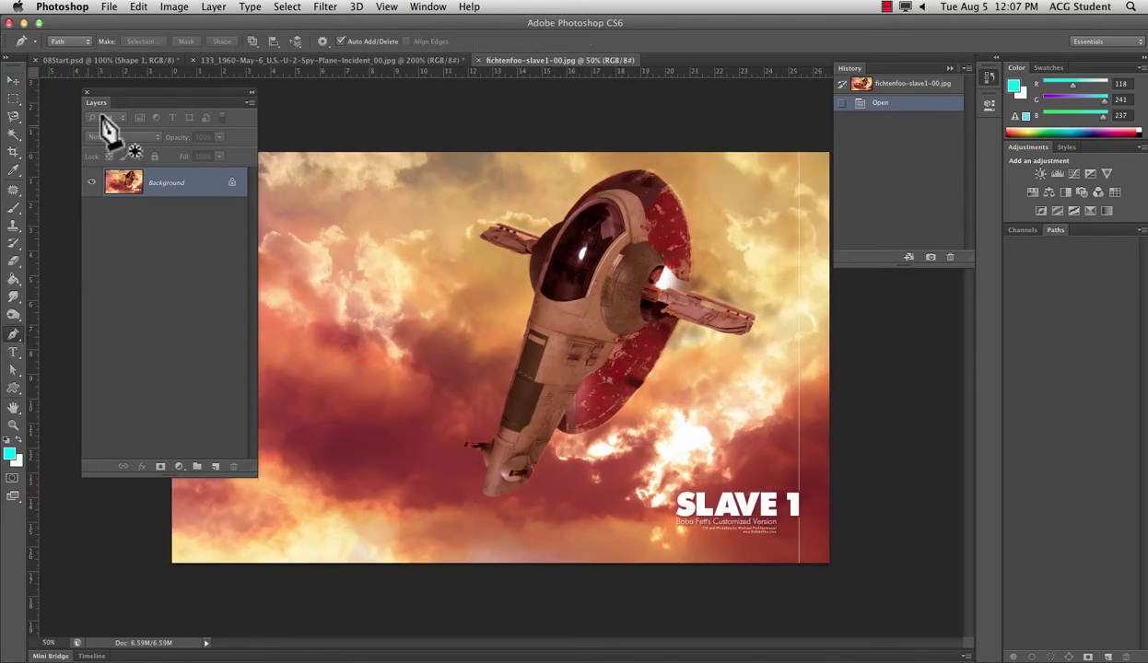
click(66, 42)
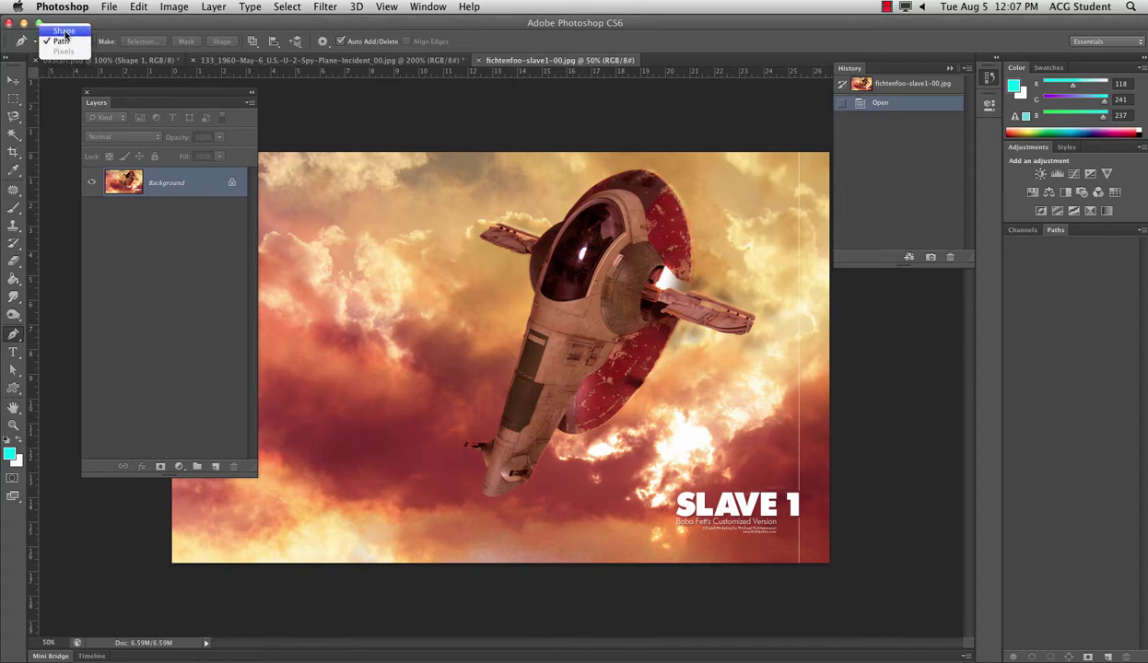
click(63, 31)
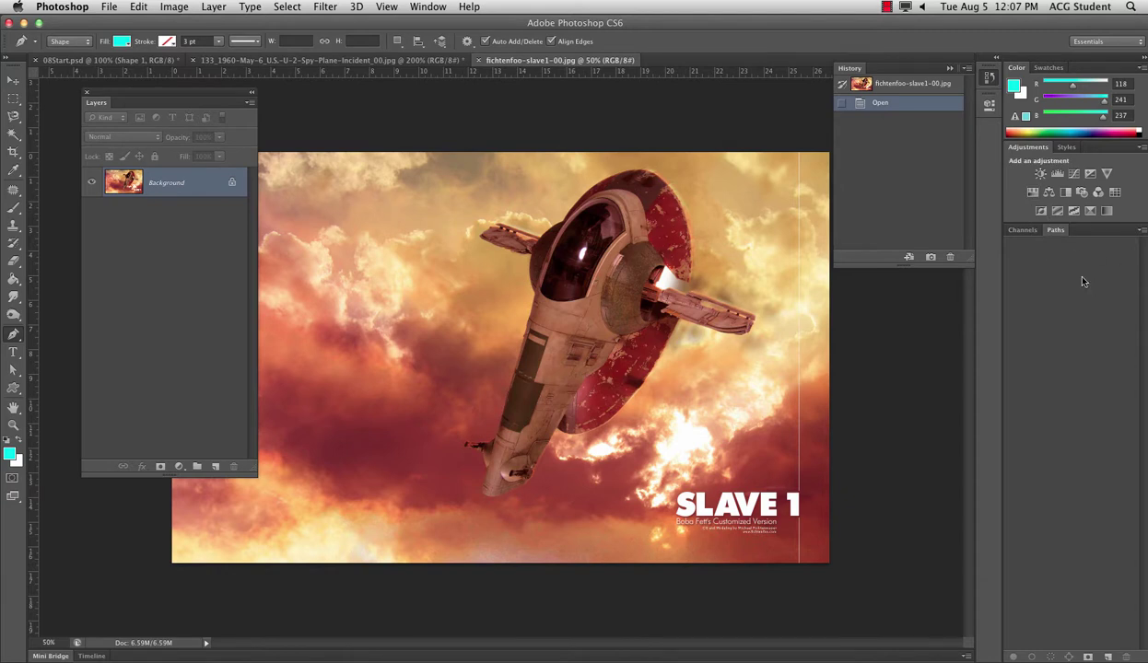
click(81, 43)
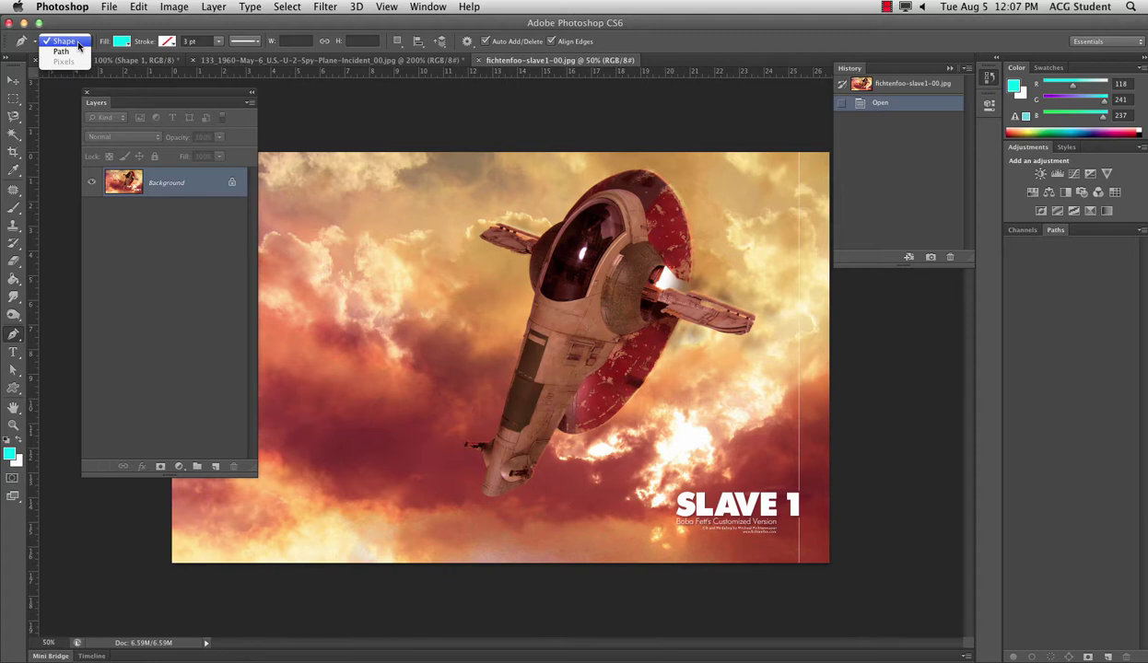
click(79, 42)
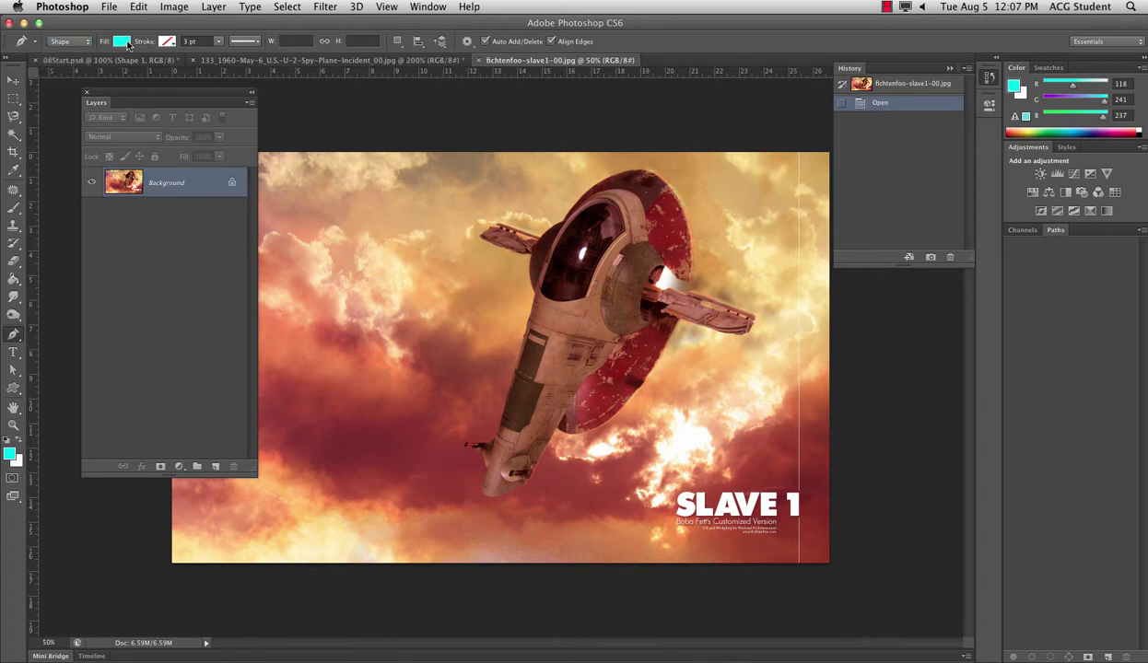
Set the shape's fill to none and its stroke to cyan from the recently used colors
click(122, 42)
click(64, 68)
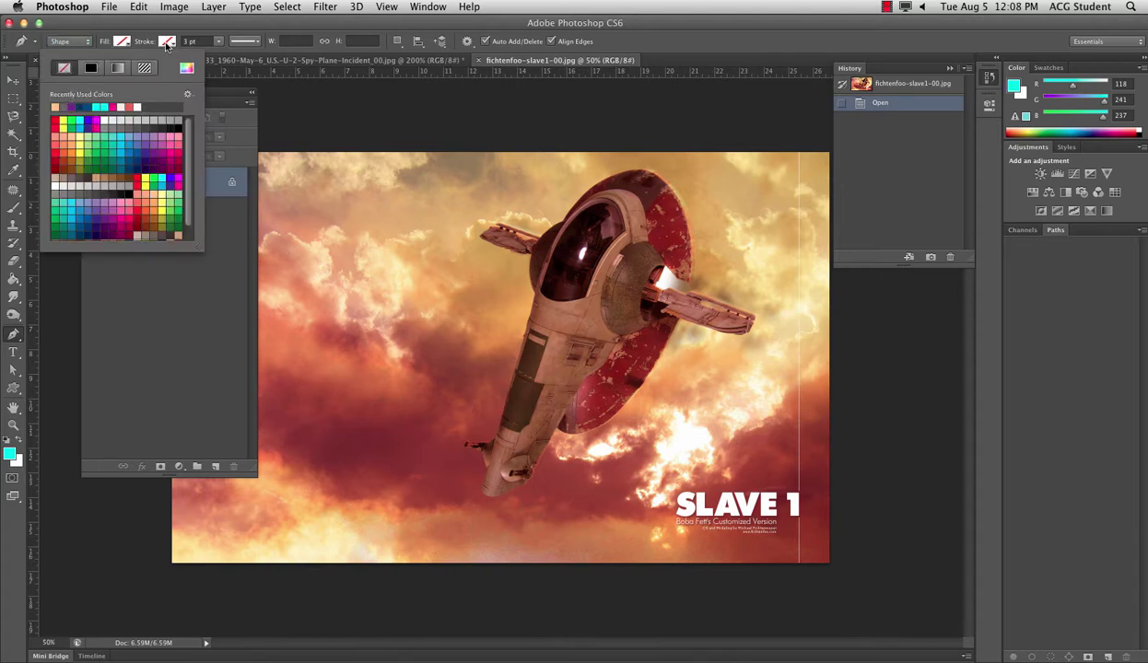
click(167, 42)
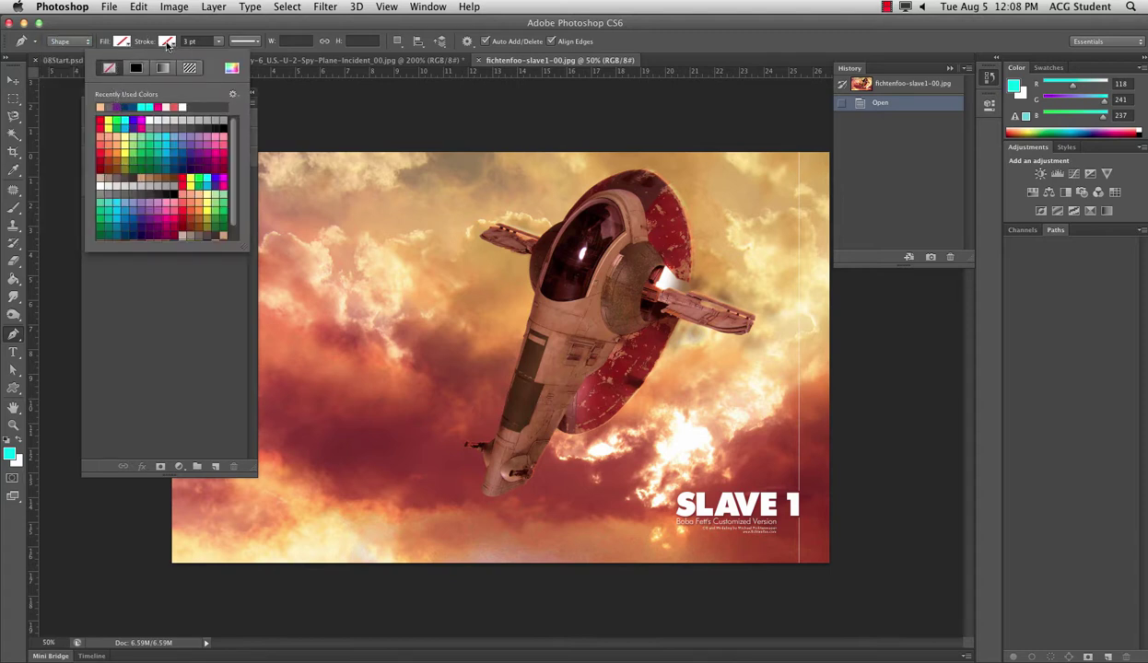
double_click(146, 106)
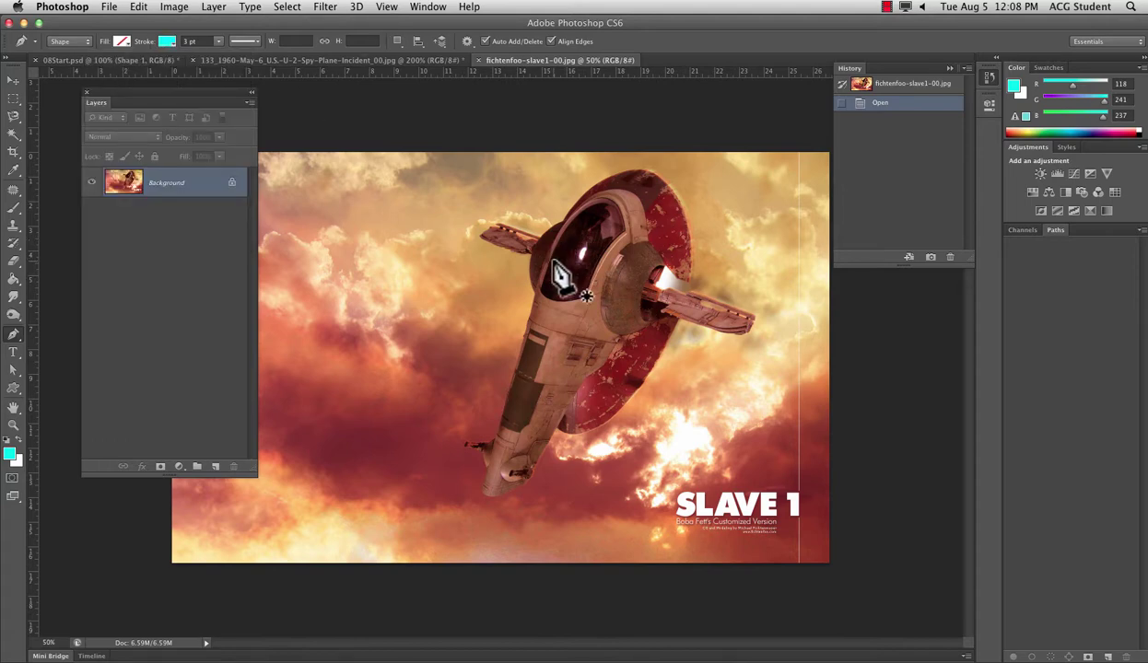
Start the ship's outline with curved segments along the red shell's upper rim, from beside the cockpit to the right wing, ending in a corner
key(super+plus)
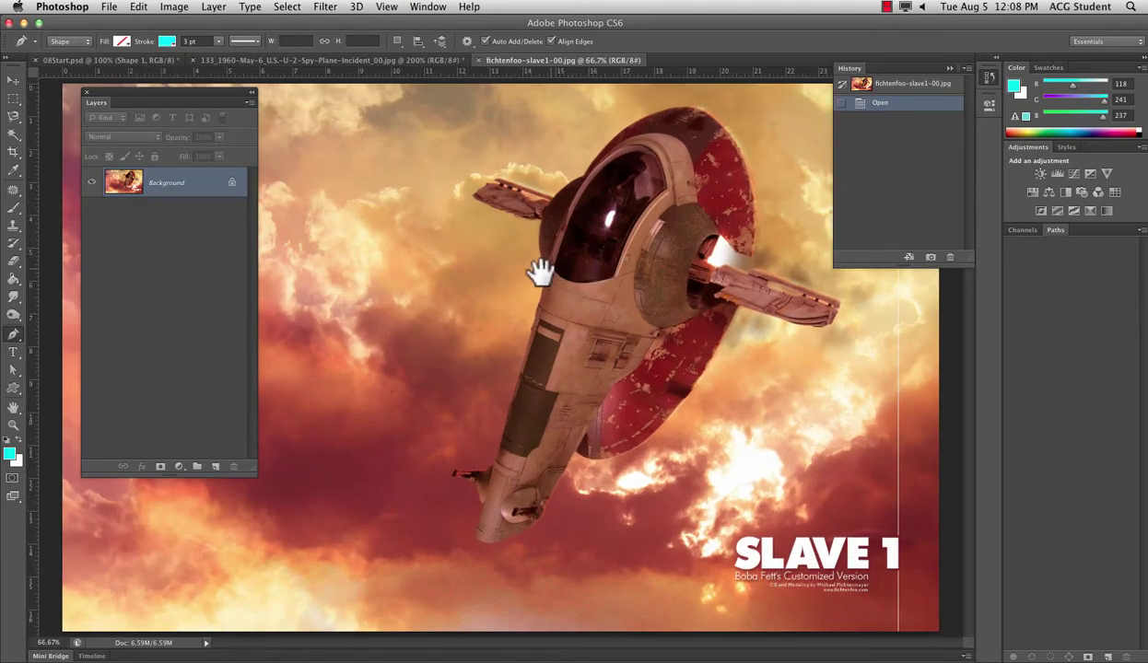
click(584, 173)
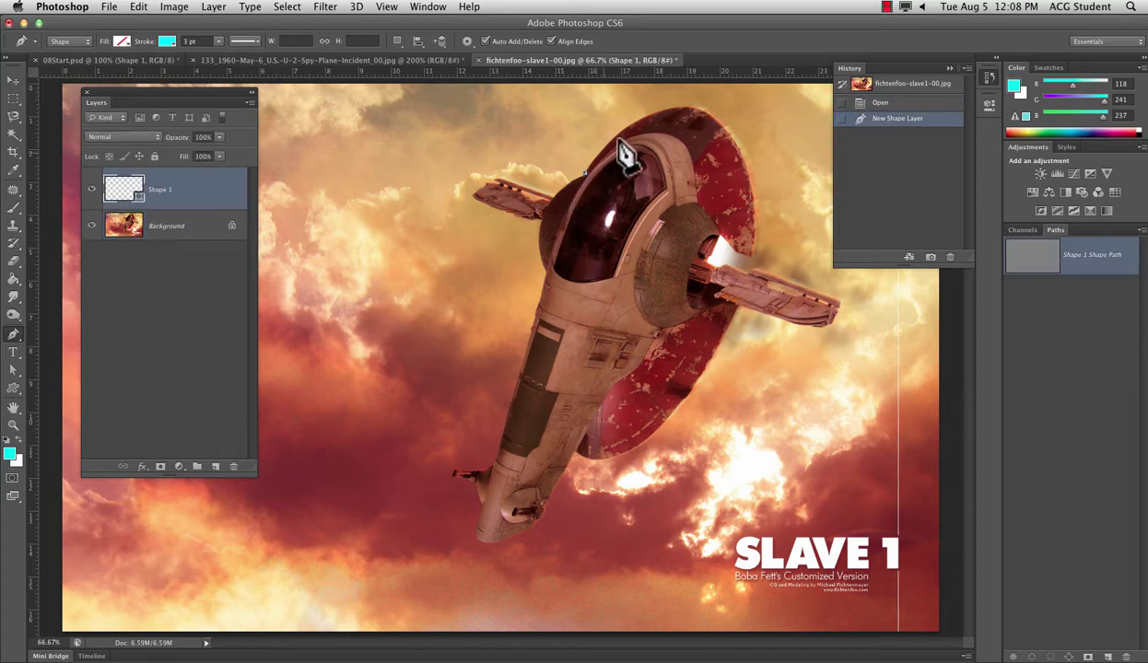
drag(673, 110, 736, 108)
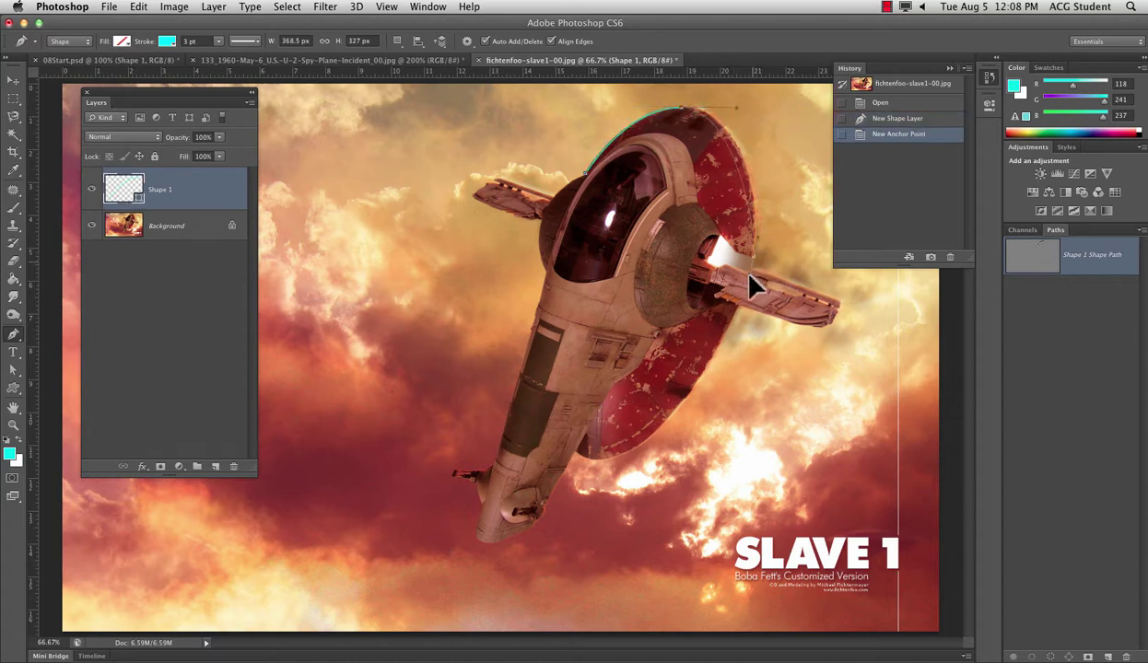
drag(744, 345, 742, 334)
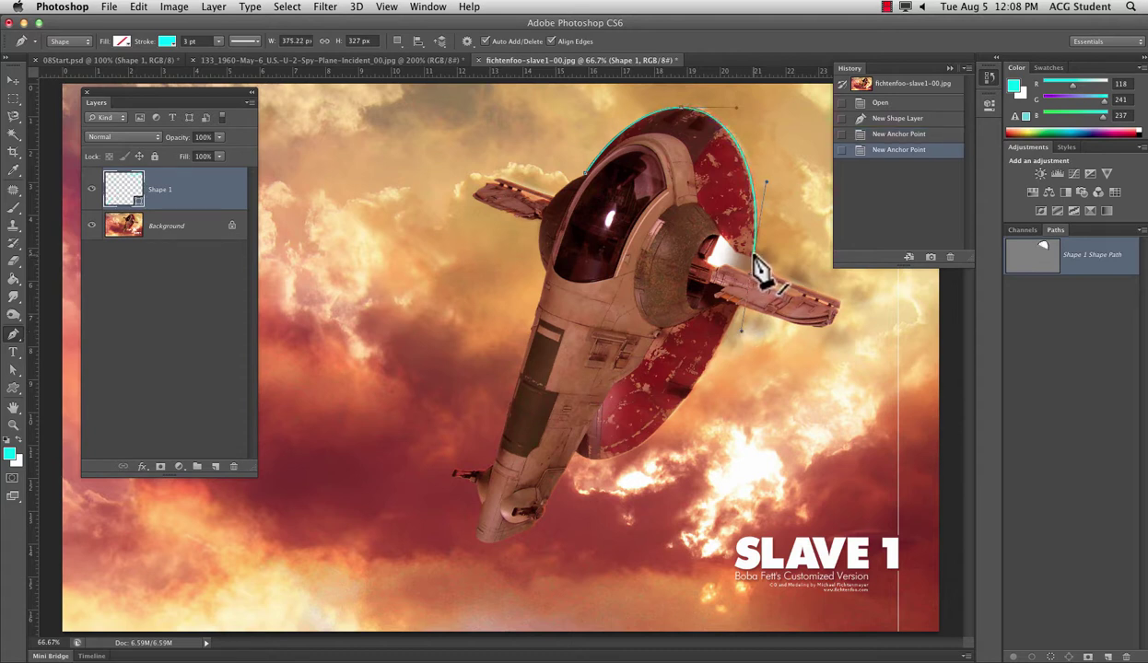
click(755, 259)
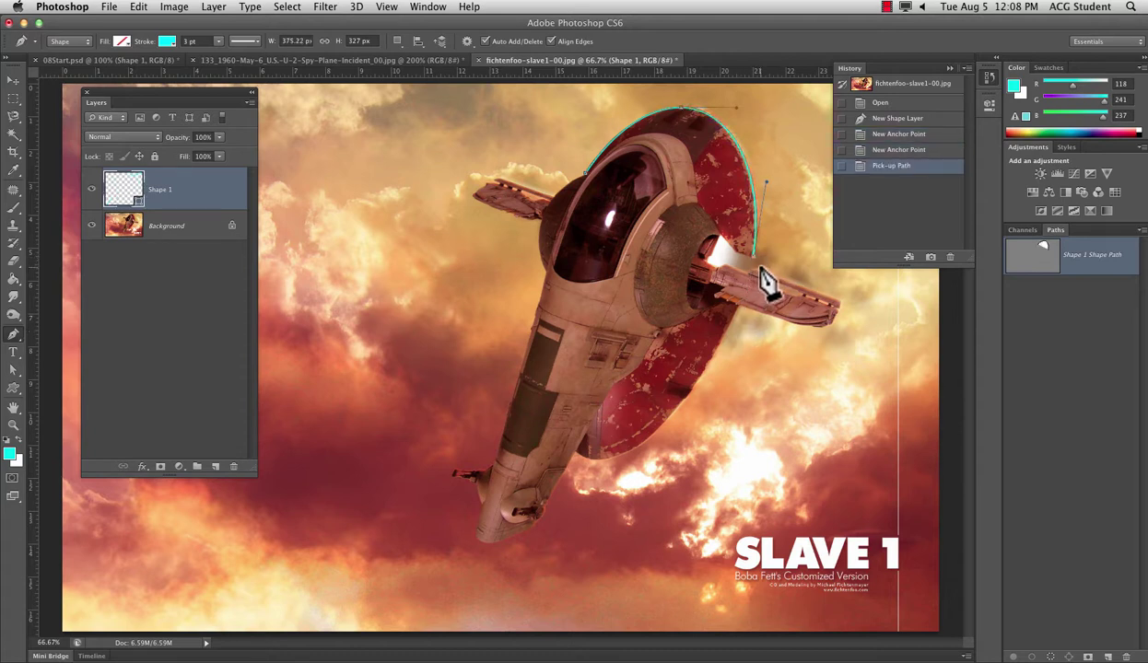
Continue the outline around the right wing, along its upper edge, around the tip and back to the red shell
click(760, 276)
click(832, 303)
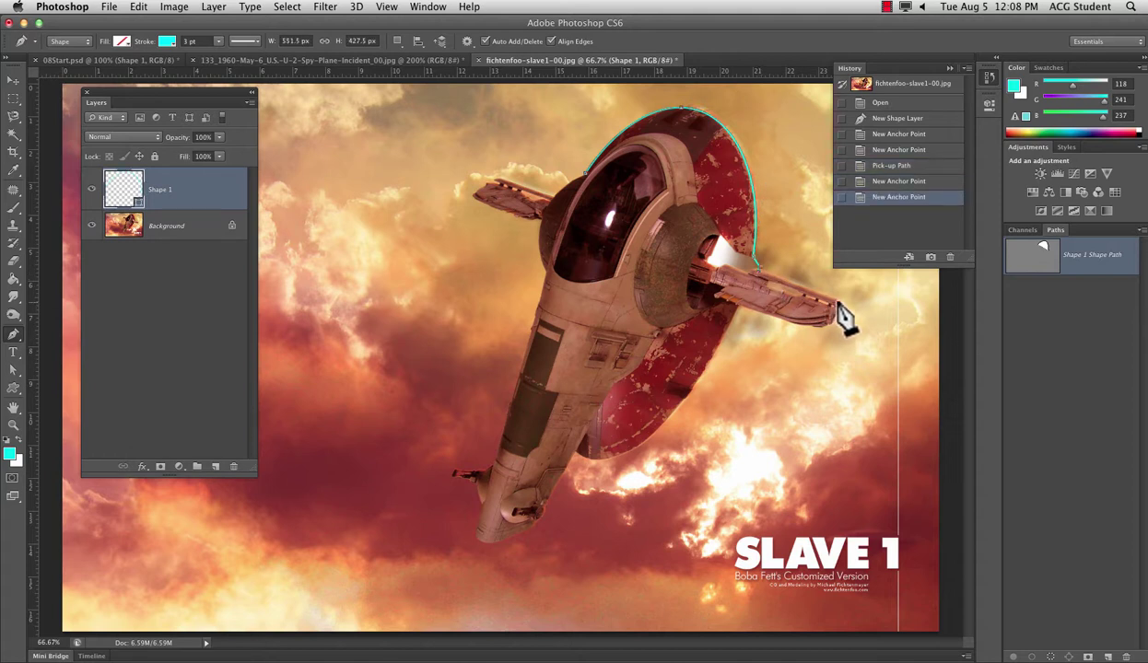
click(835, 306)
click(832, 320)
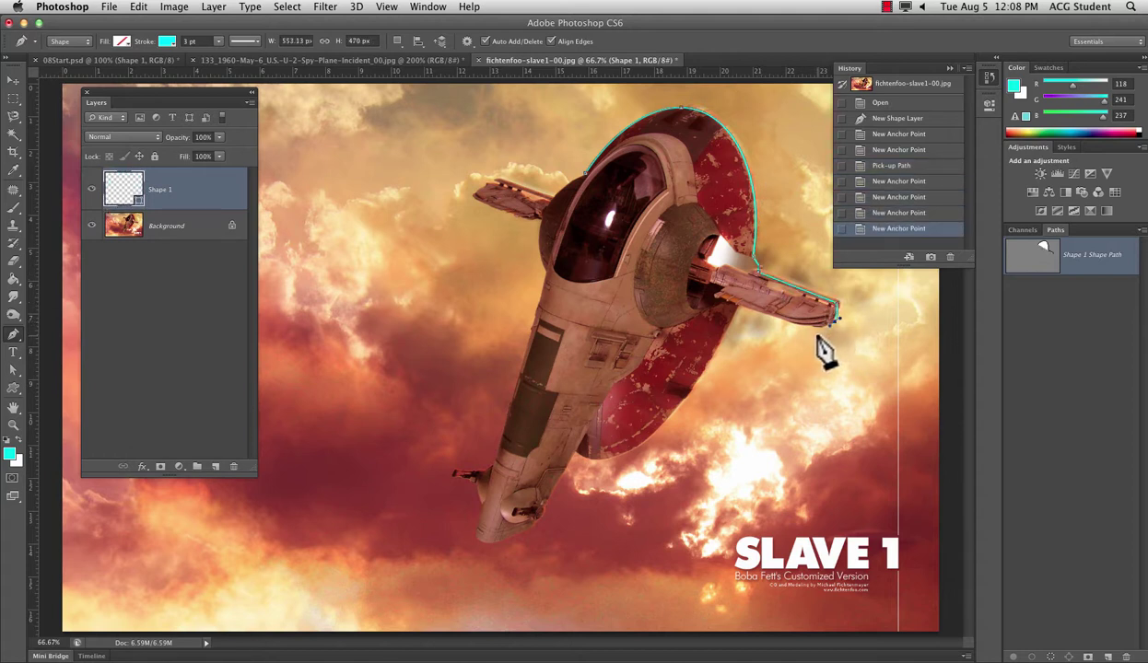
click(808, 325)
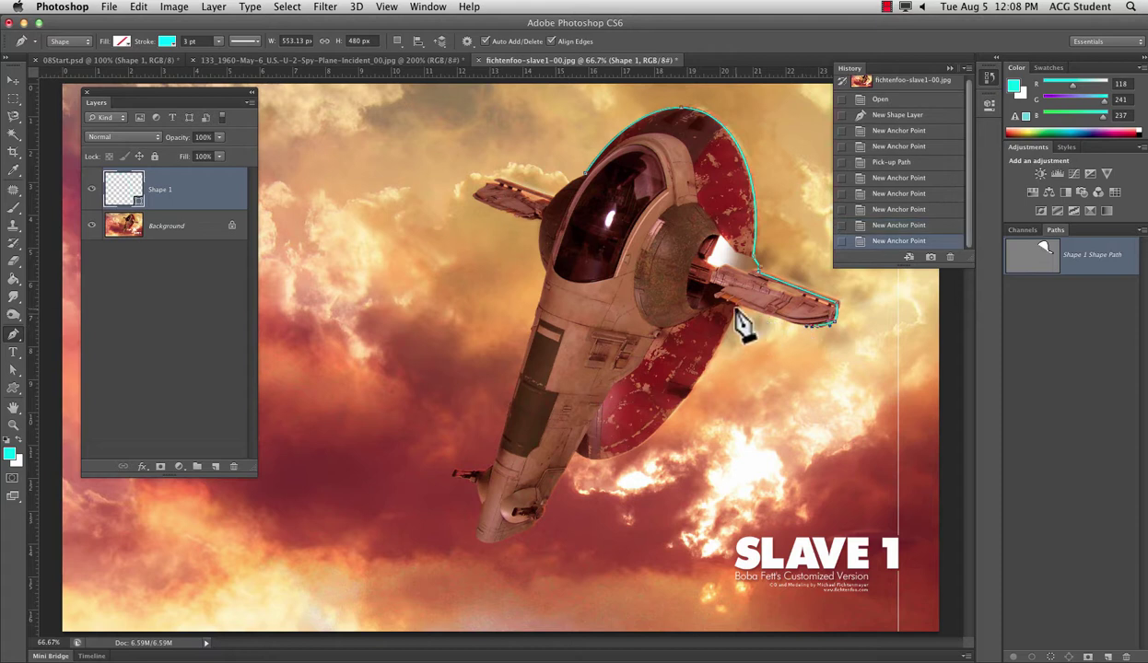
click(738, 308)
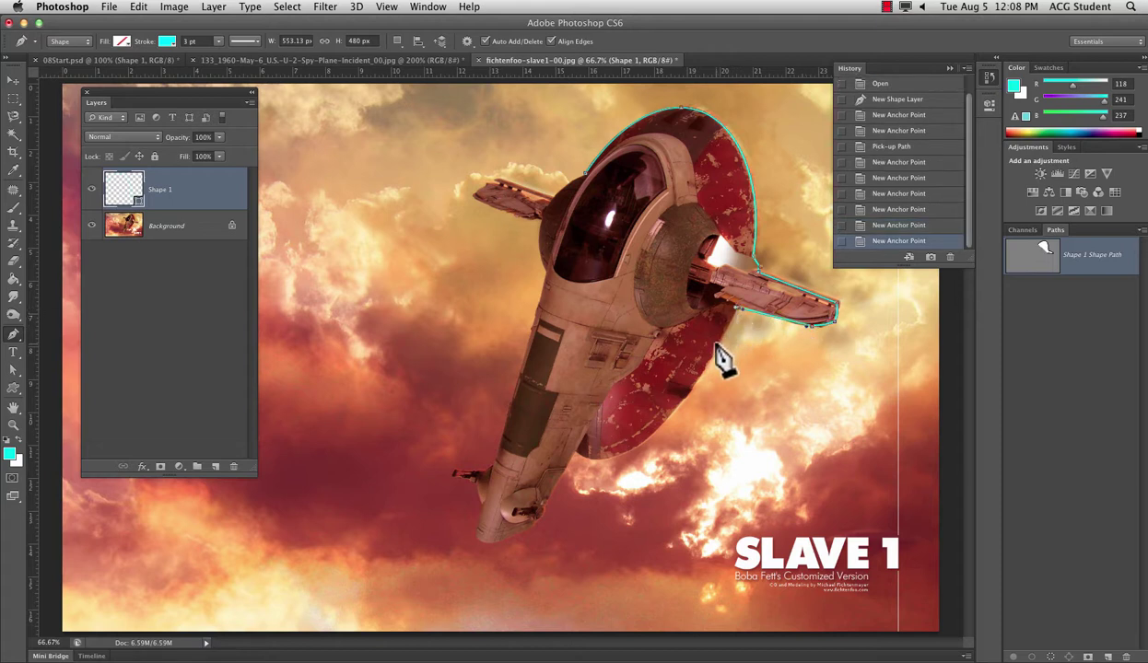
Trace the red shell's lower curved edge down to the hull and turn the last anchor into a corner
click(686, 402)
drag(622, 460, 581, 470)
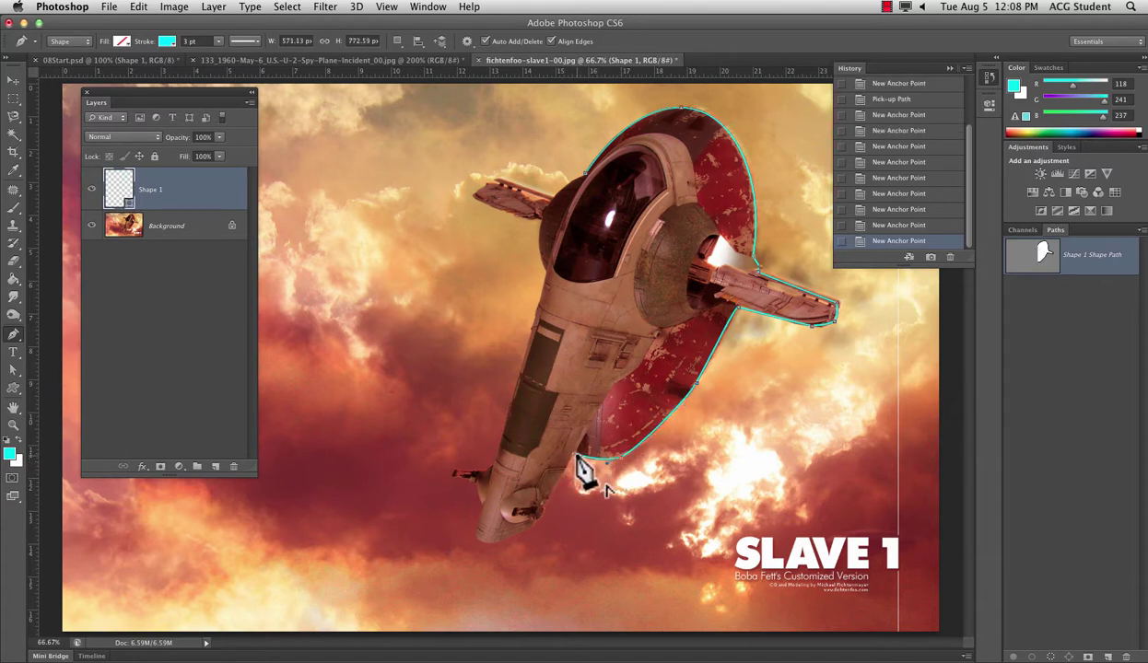
alt+click(575, 456)
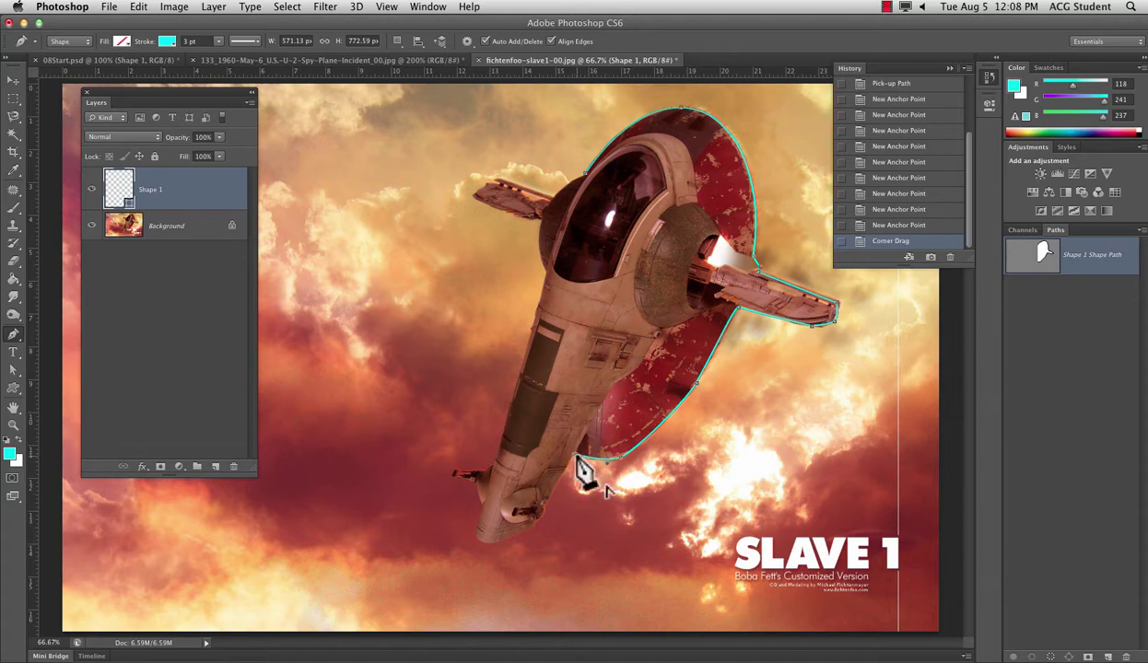
Continue the outline down the hull's right edge and around its lower tip to the left side
click(544, 510)
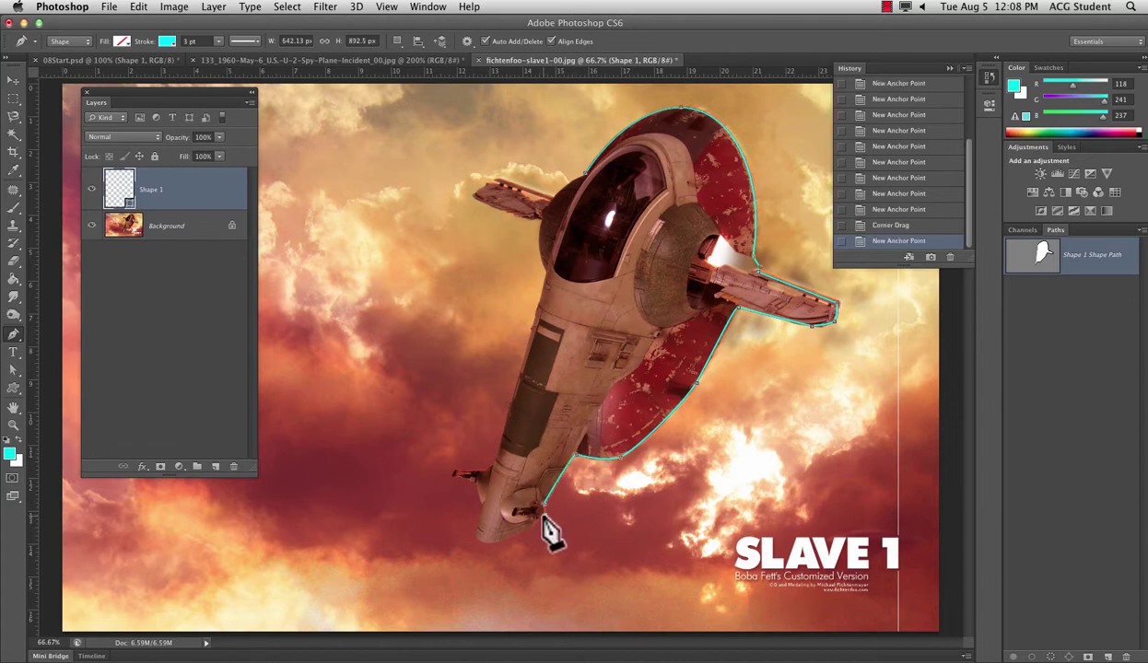
click(534, 532)
click(495, 538)
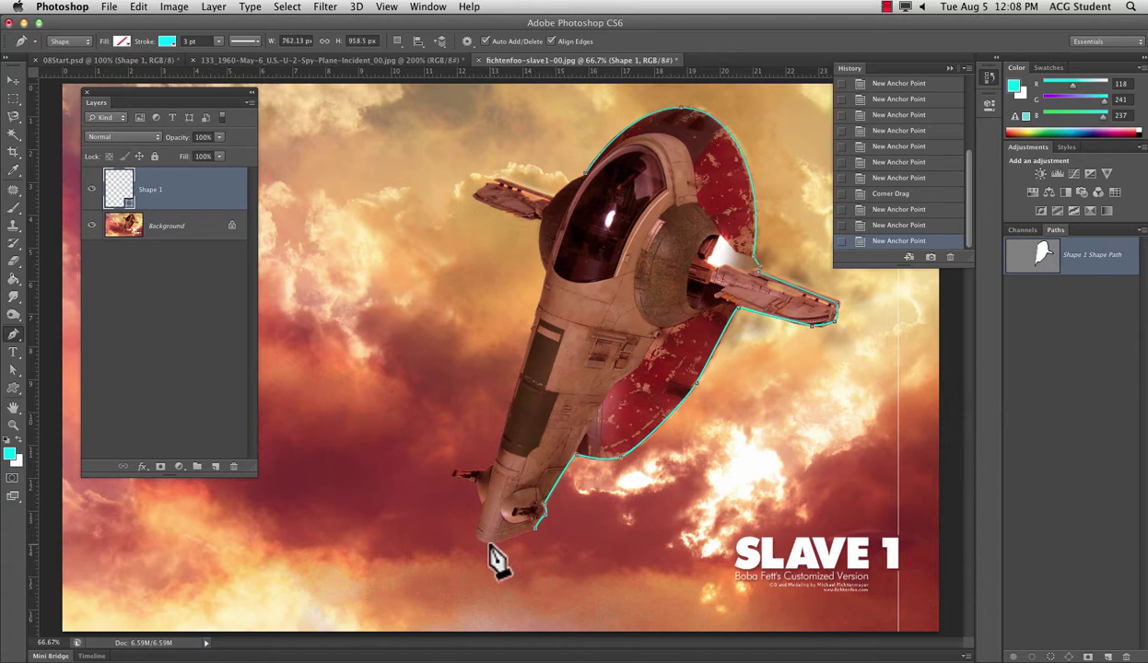
click(477, 542)
click(475, 541)
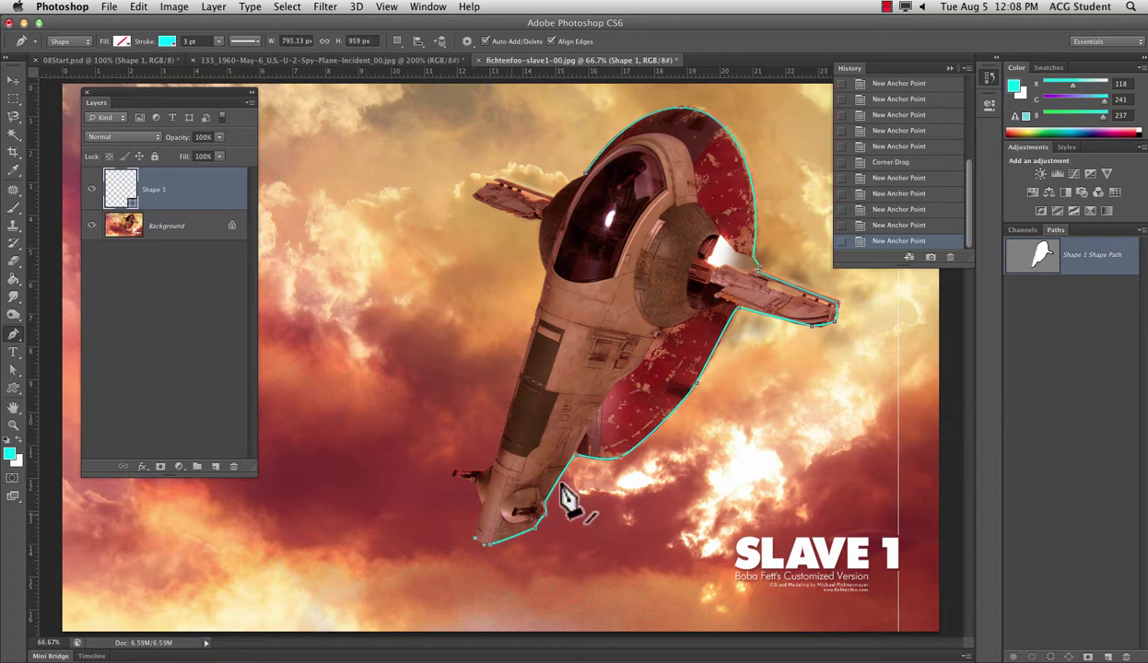
click(476, 532)
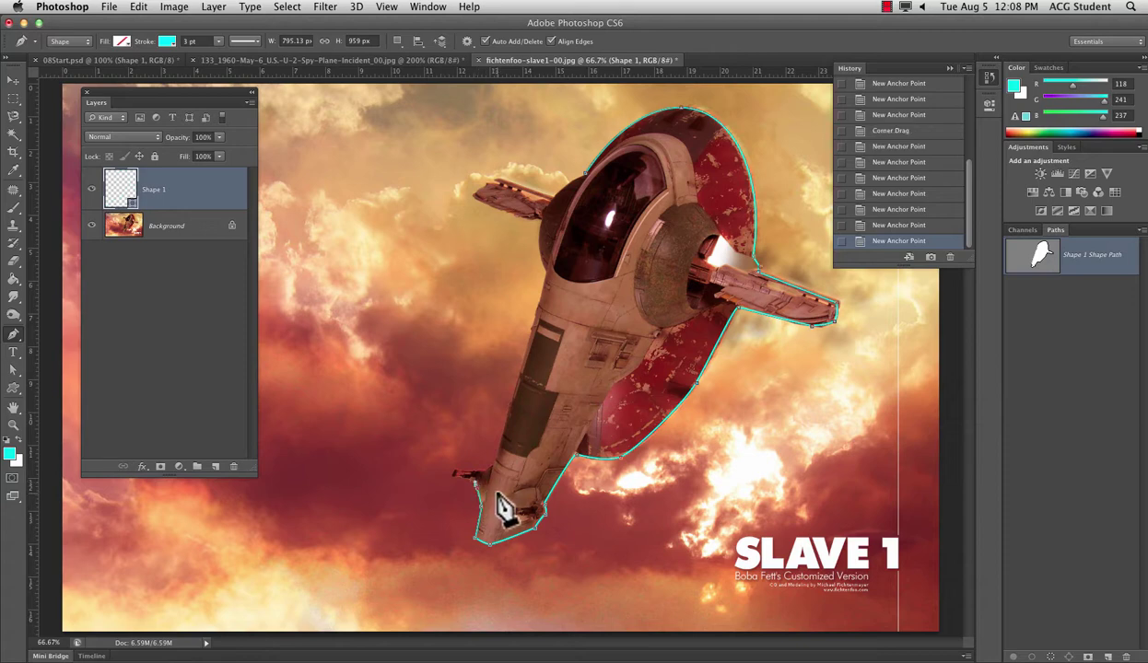
Trace around the small gun protruding from the left of the hull's lower end
key(super+plus)
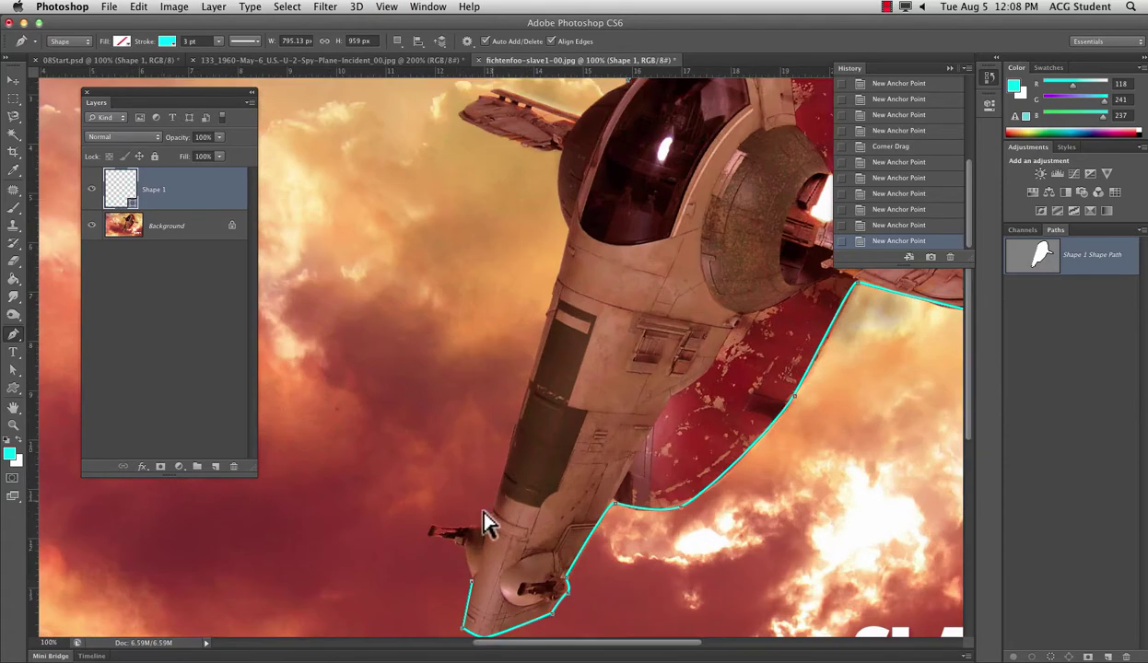
drag(484, 546, 477, 467)
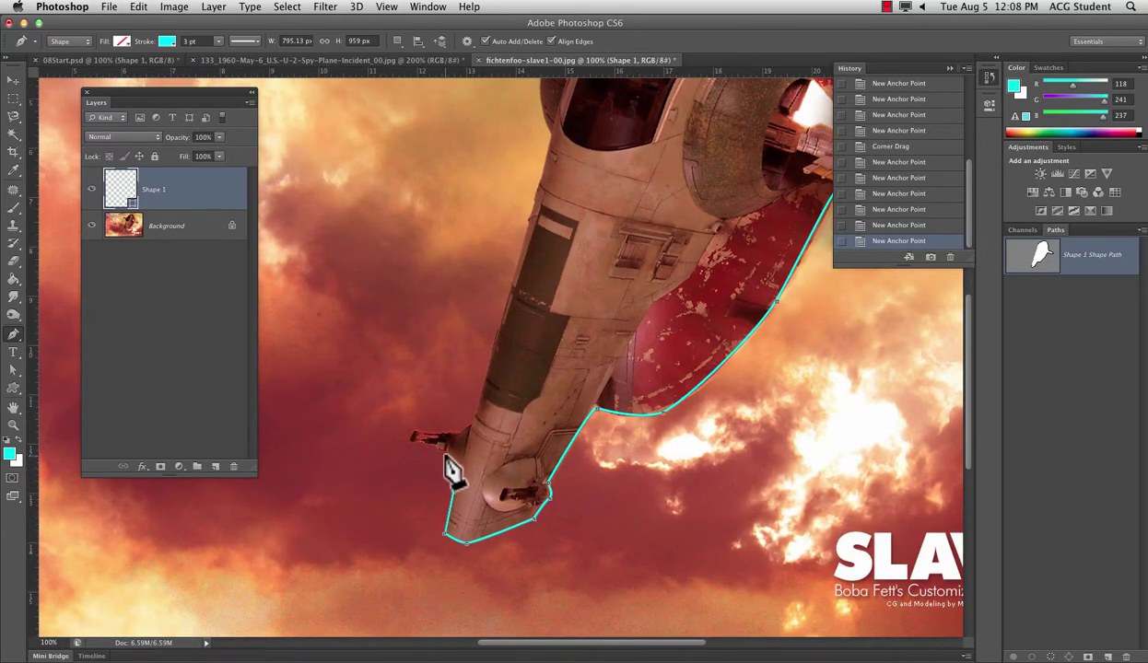
click(441, 458)
click(441, 448)
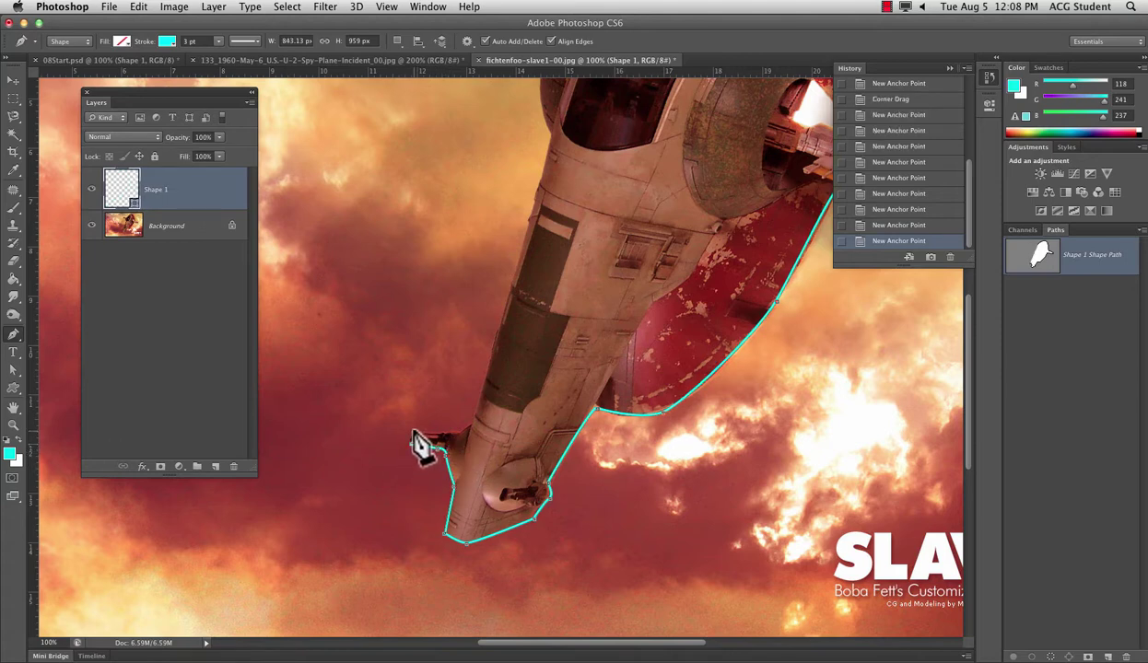
click(413, 435)
click(469, 427)
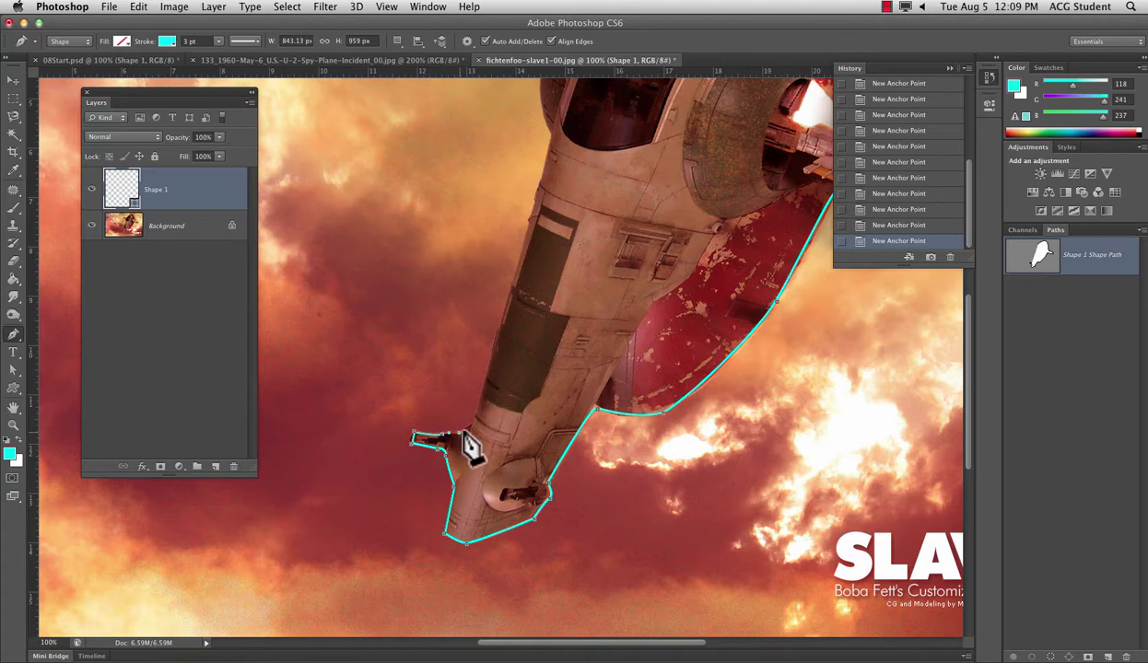
Trace the hull's left edge from the small gun up to the dark round housing beside the cockpit
scroll(538, 351, up, 3)
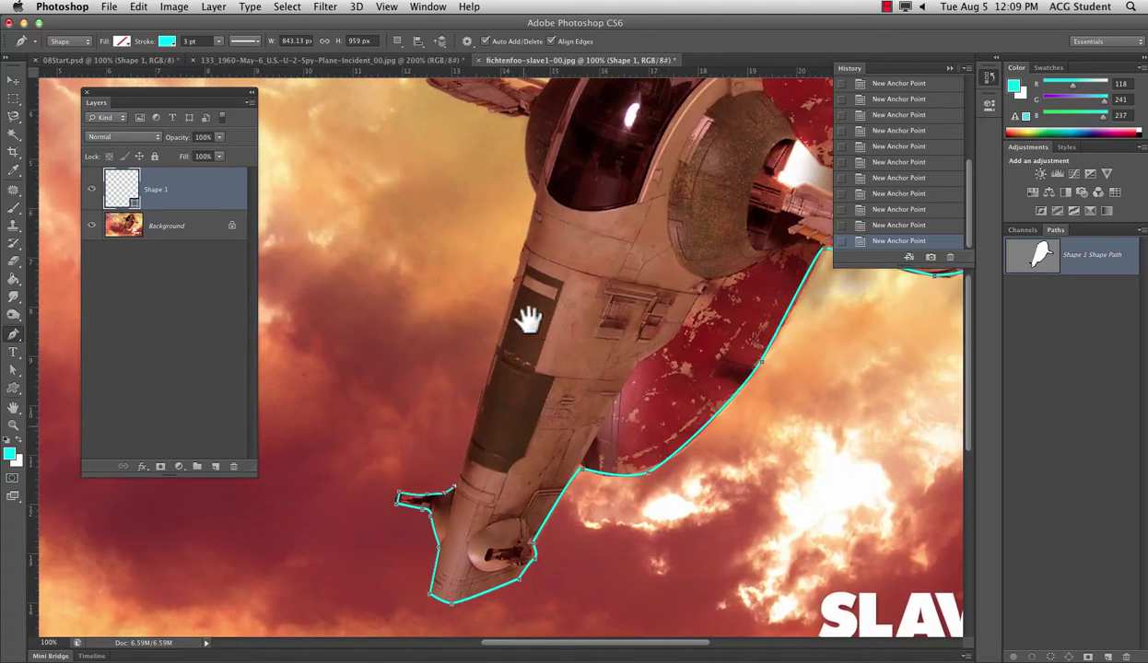
click(516, 284)
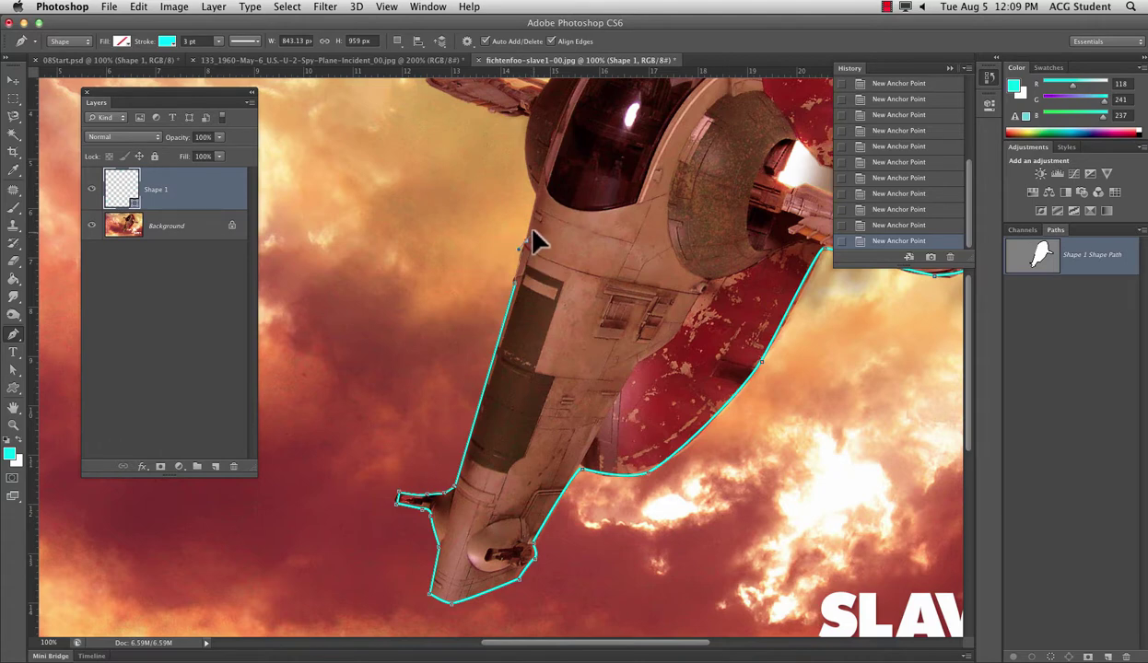
click(536, 197)
key(super+z)
click(522, 247)
click(534, 199)
Trace the dark round housing's left curve up to the left wing's base, ending in a corner
drag(575, 176, 498, 378)
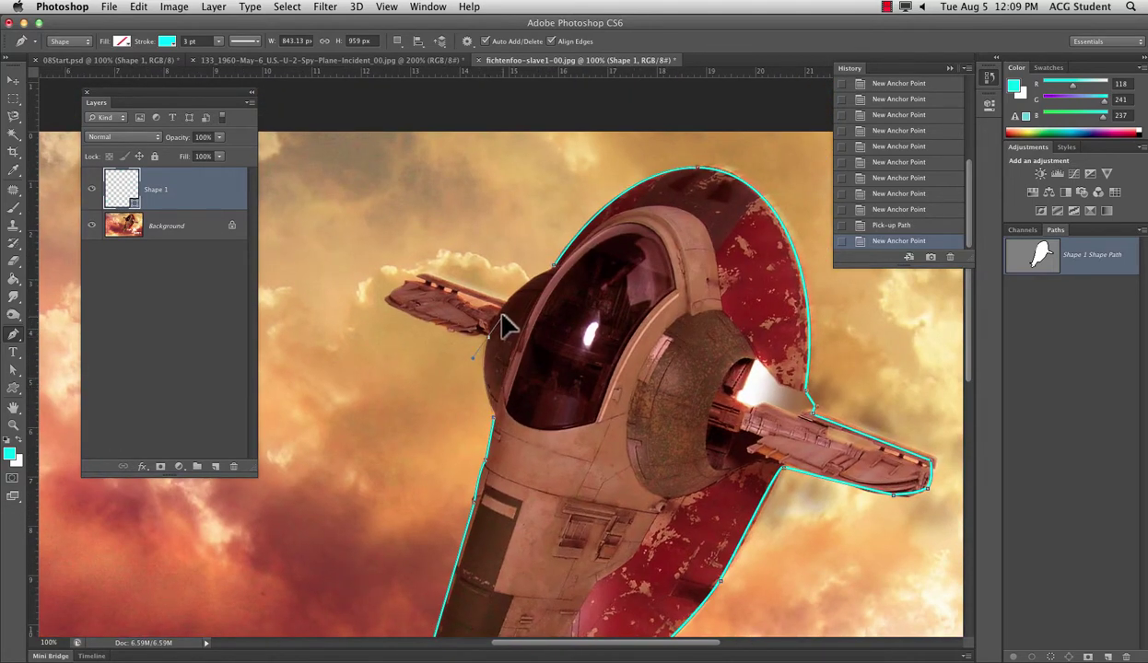
click(486, 329)
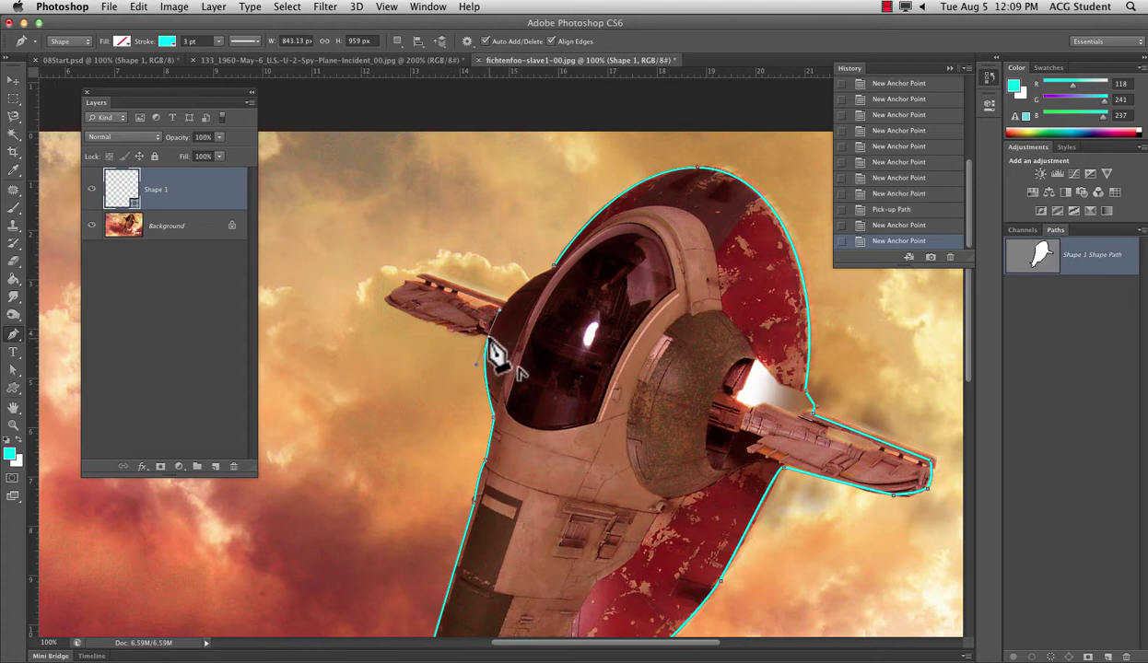
click(483, 332)
click(480, 337)
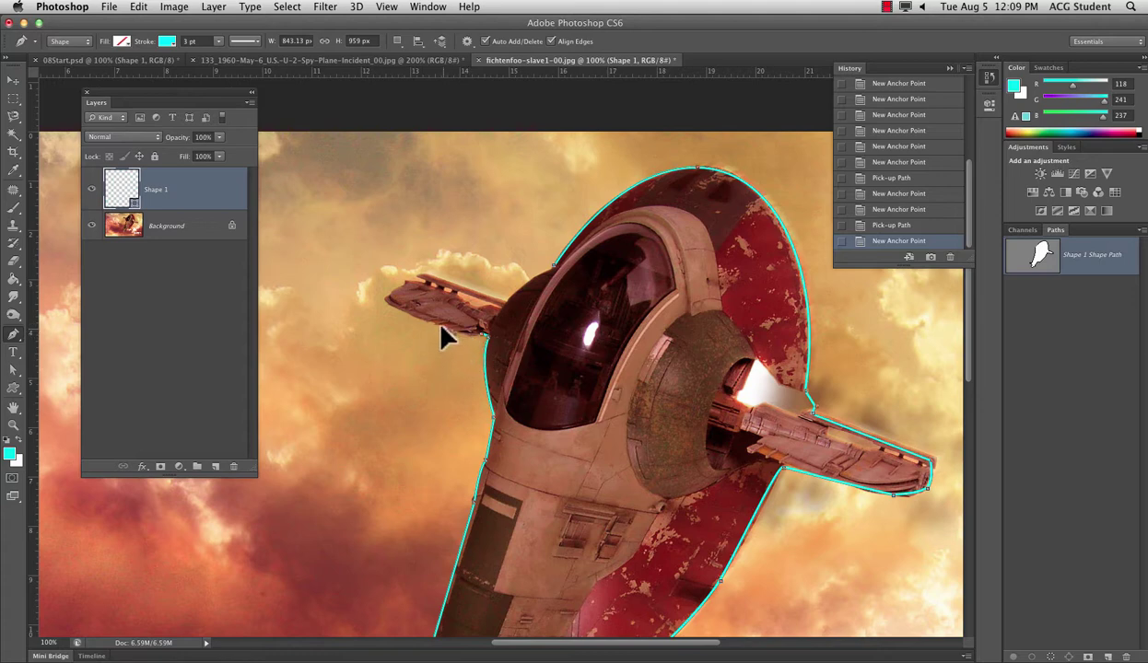
Trace the left wing's lower edge out to its tip and around to the notch on its upper side
click(438, 329)
click(385, 300)
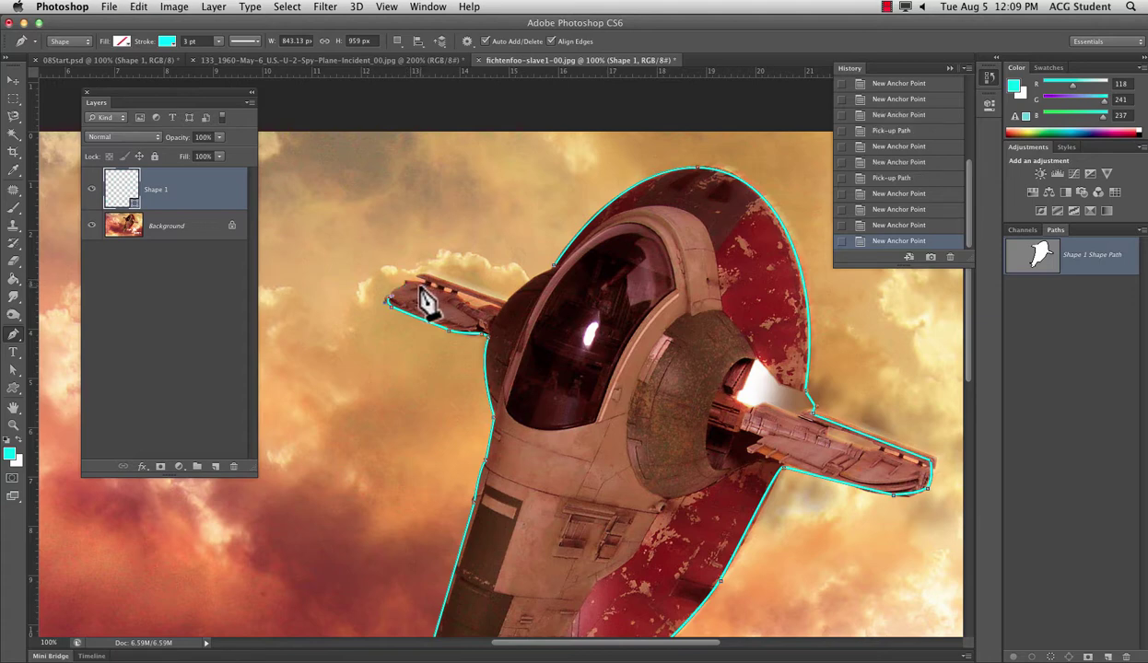
click(417, 282)
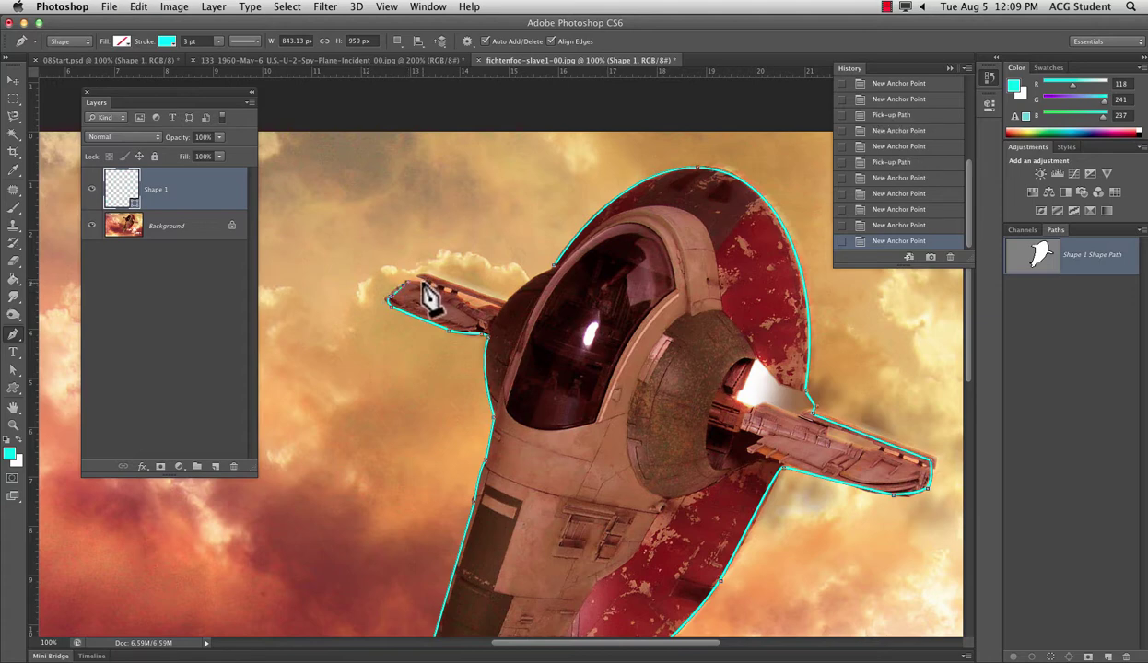
click(424, 284)
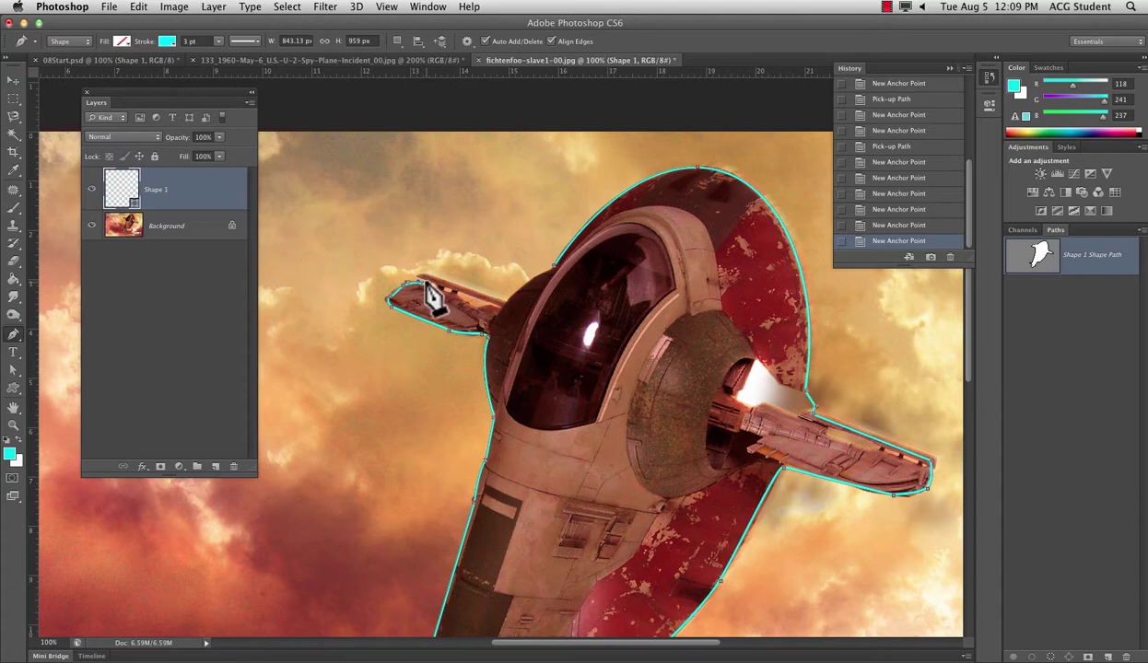
click(424, 287)
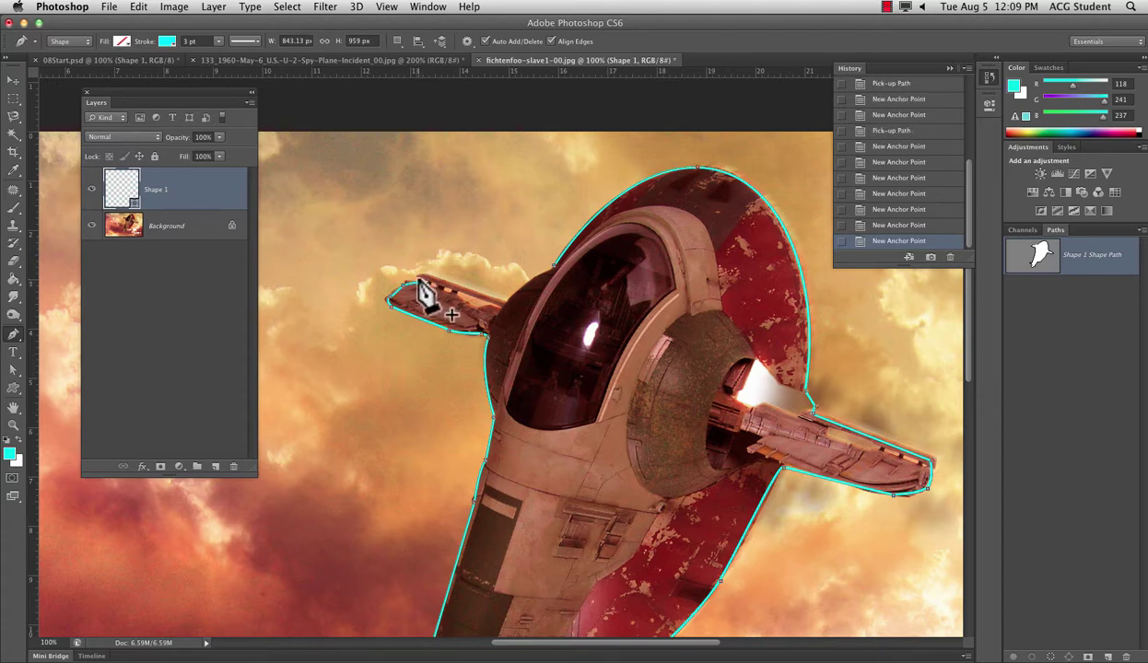
Trace the left wing's upper edge back to the dark housing and close the outline at its starting point beside the cockpit
click(426, 285)
click(505, 301)
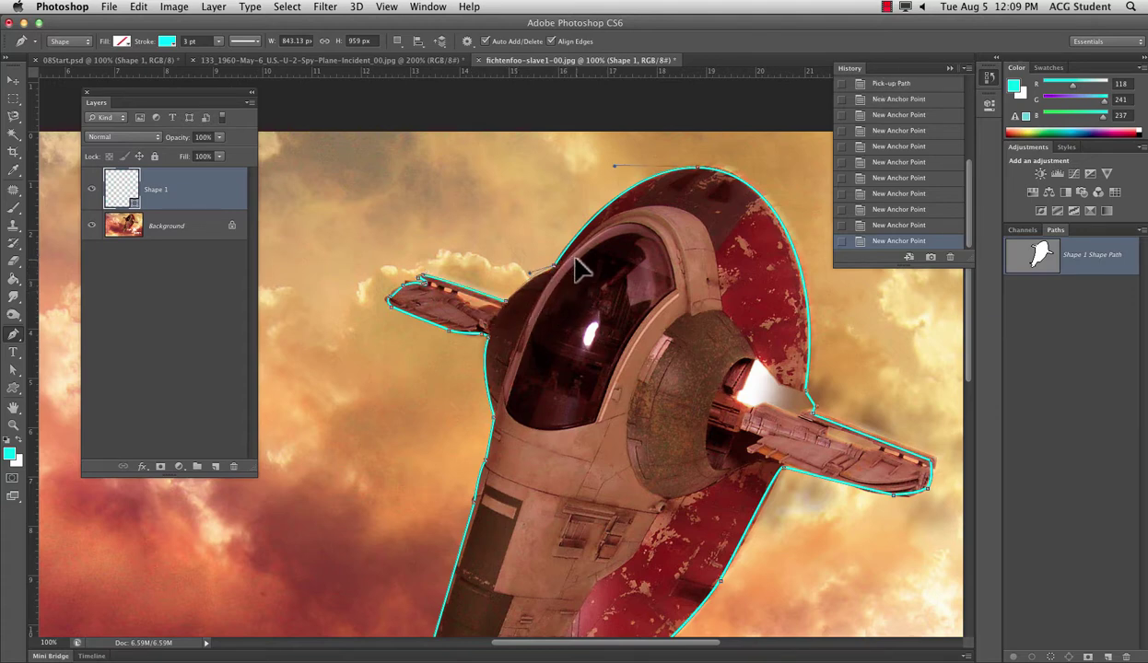
drag(574, 257, 578, 275)
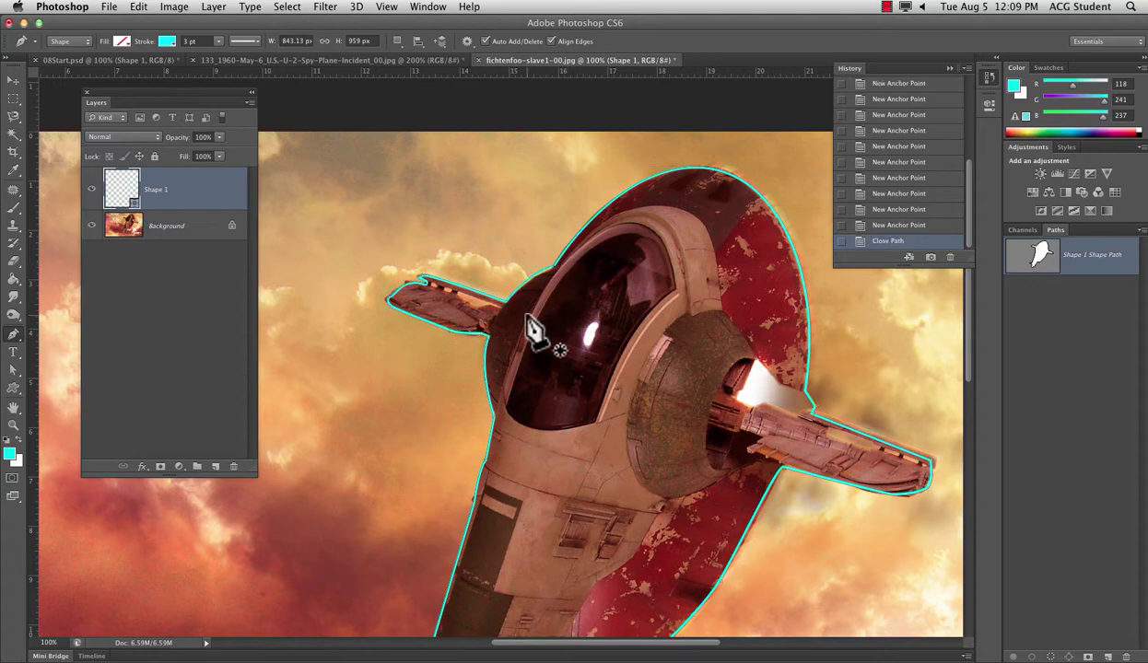
Refine the left wing tip's outline with the Direct Selection tool by moving its anchor and control points
click(388, 301)
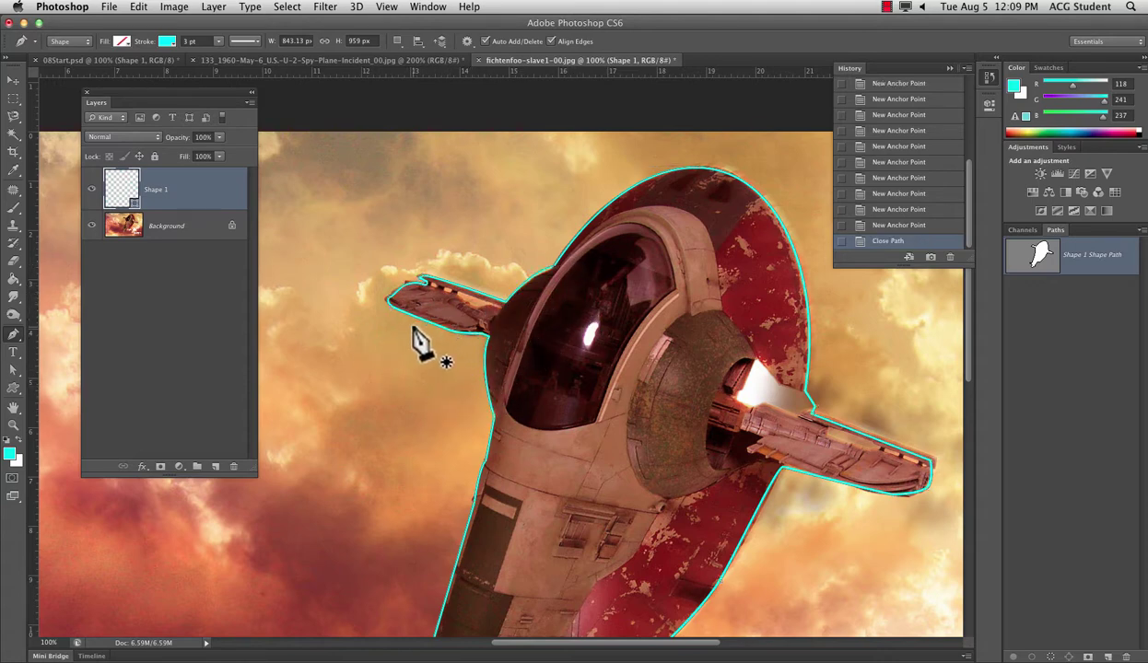
key(super+equal)
drag(355, 273, 436, 359)
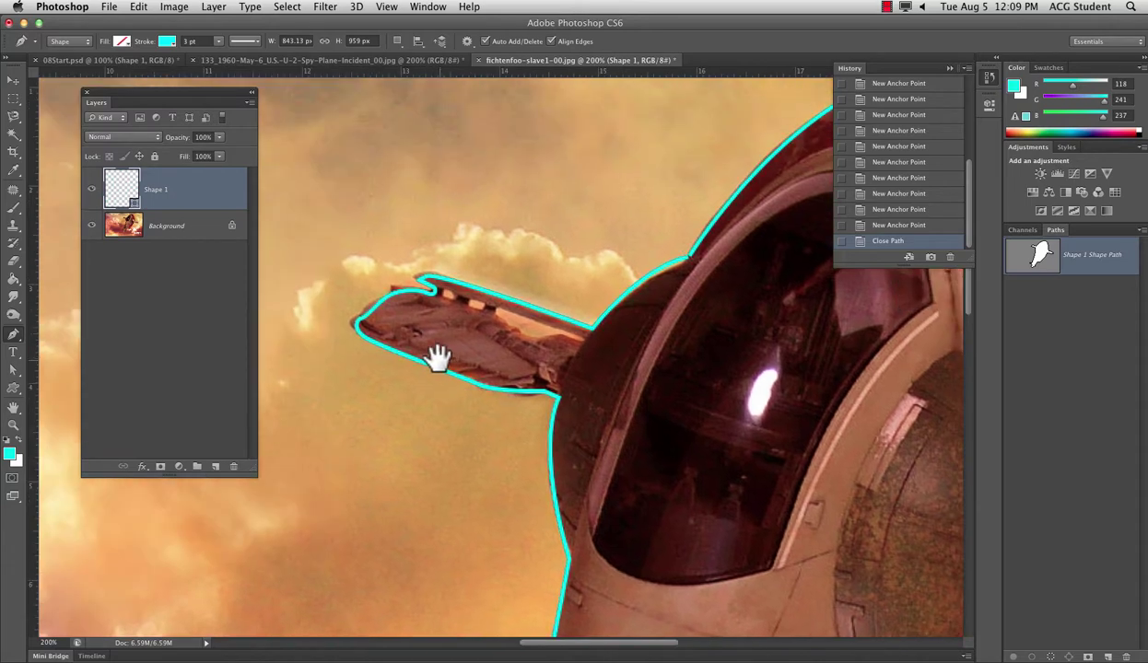
click(14, 370)
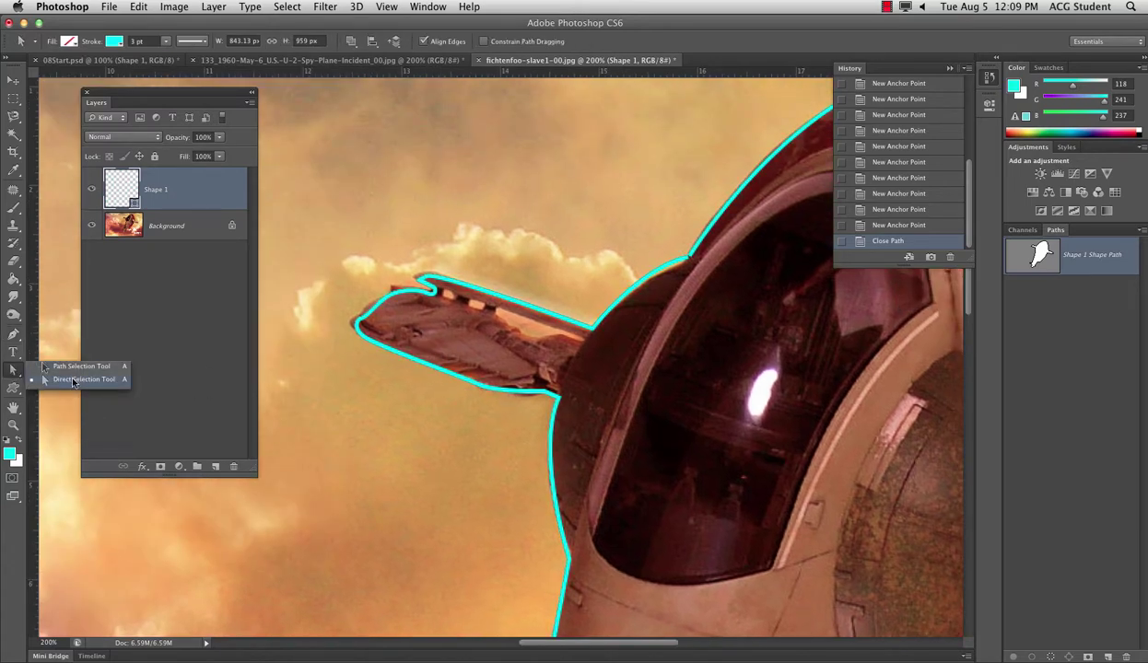
click(73, 382)
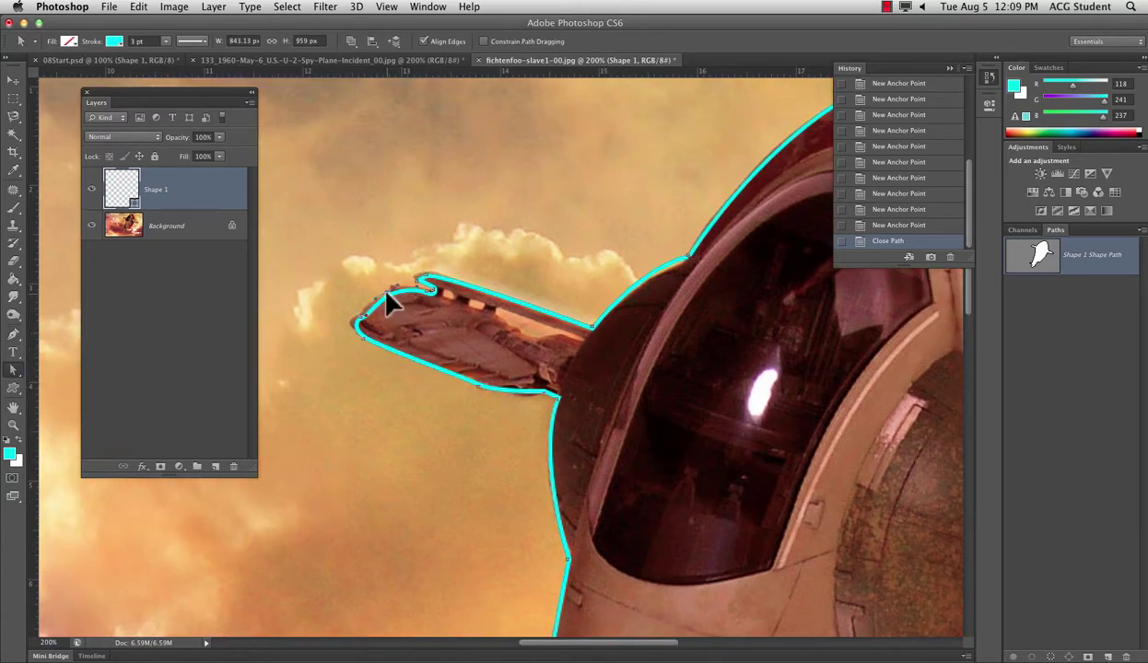
drag(387, 295, 422, 287)
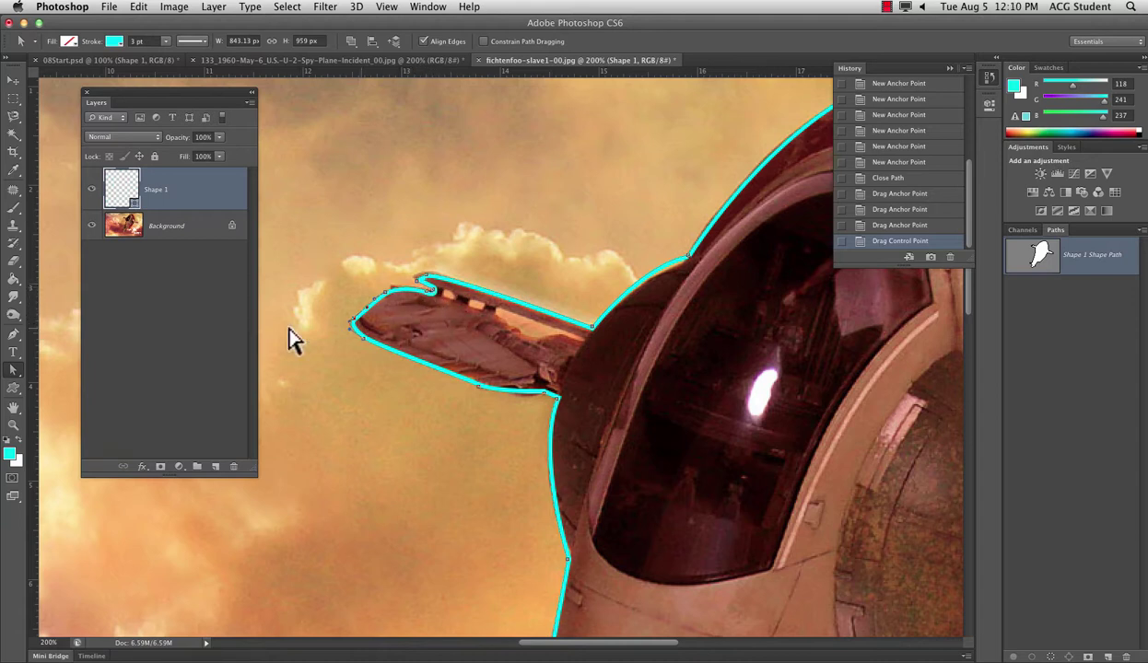
Convert the anchor points around the left wing's tip and notch with the Convert Point tool
click(14, 372)
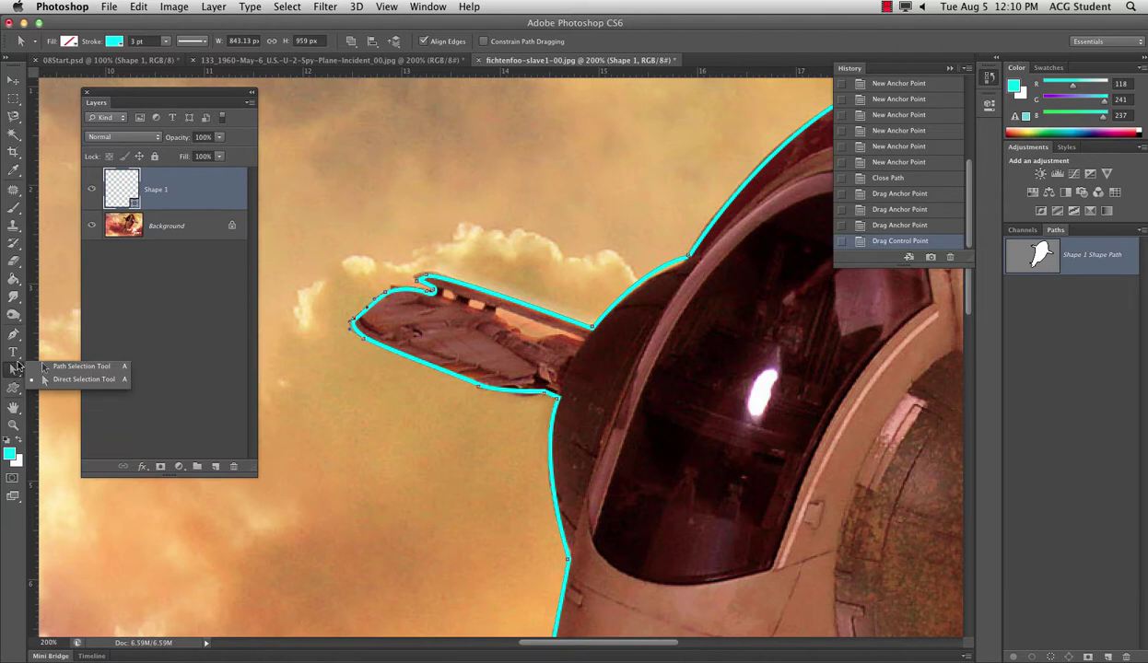
click(14, 335)
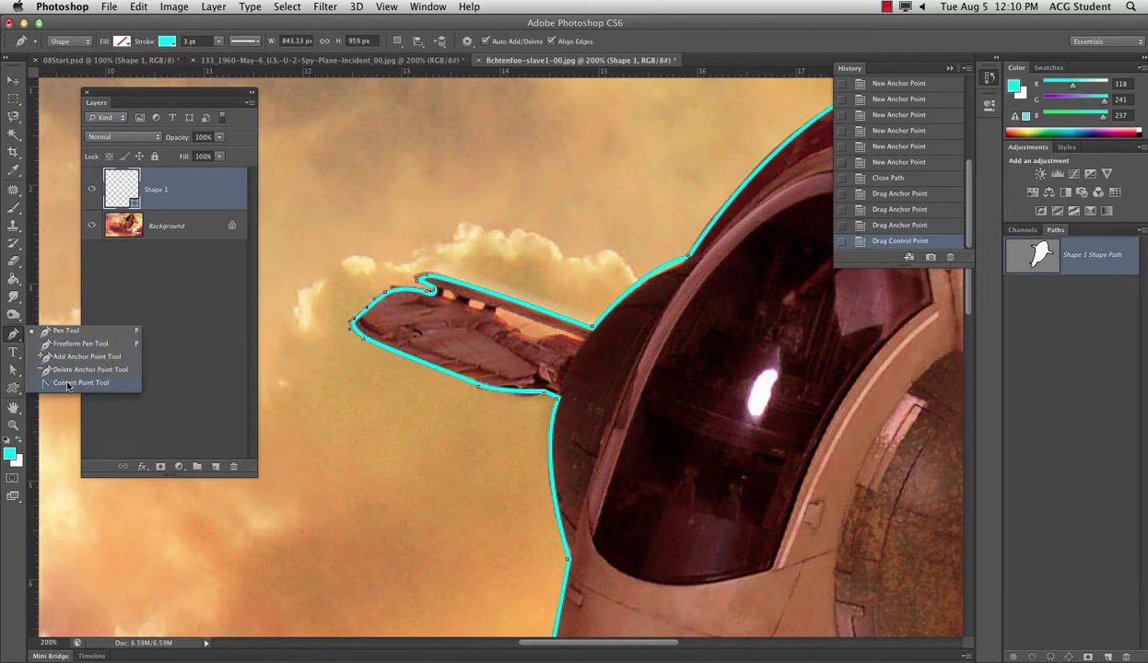
click(74, 382)
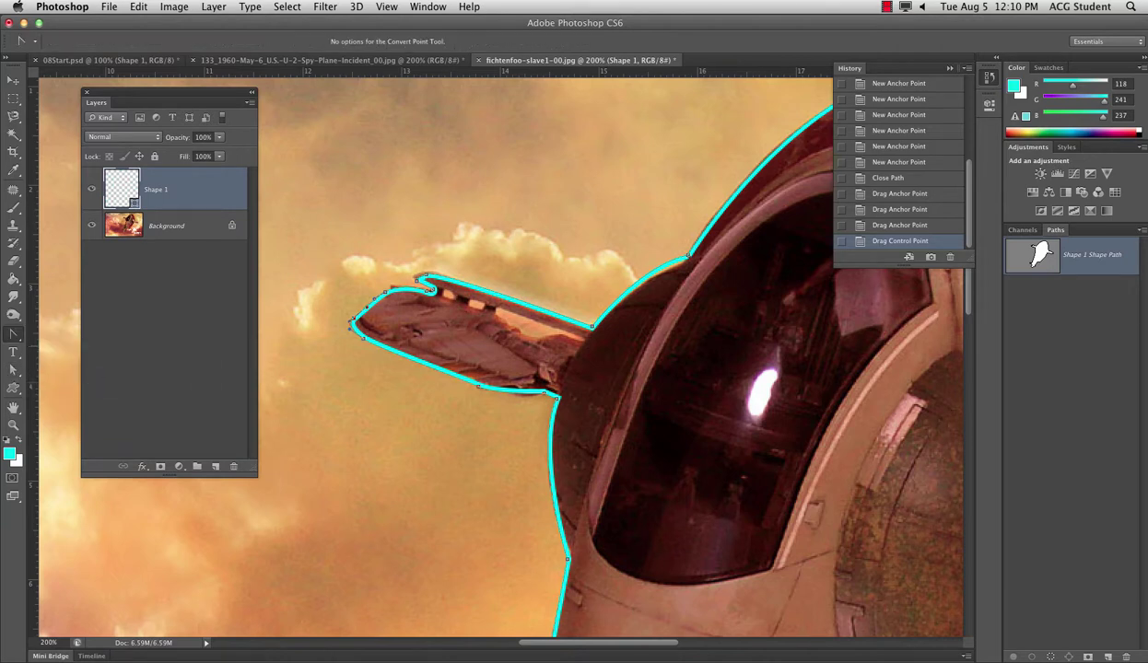
click(428, 290)
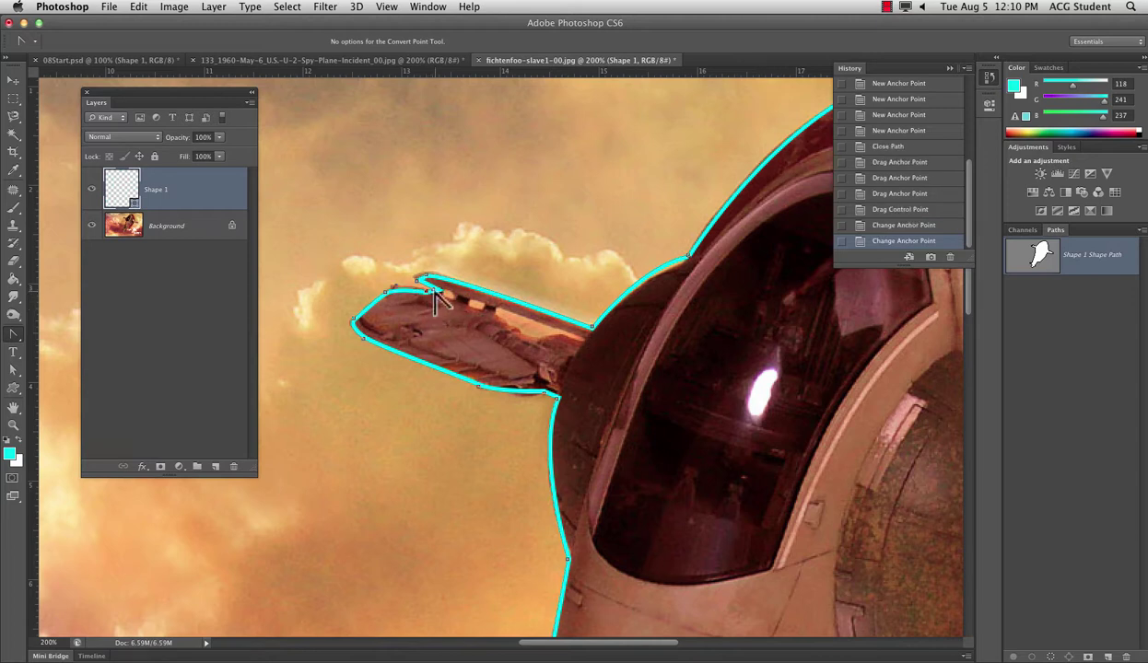
click(433, 291)
Move the anchor points around the notch on the left wing's upper side to fit its edge
key(a)
mouse_move(430, 291)
mouse_down()
mouse_move(441, 297)
mouse_move(428, 293)
mouse_up()
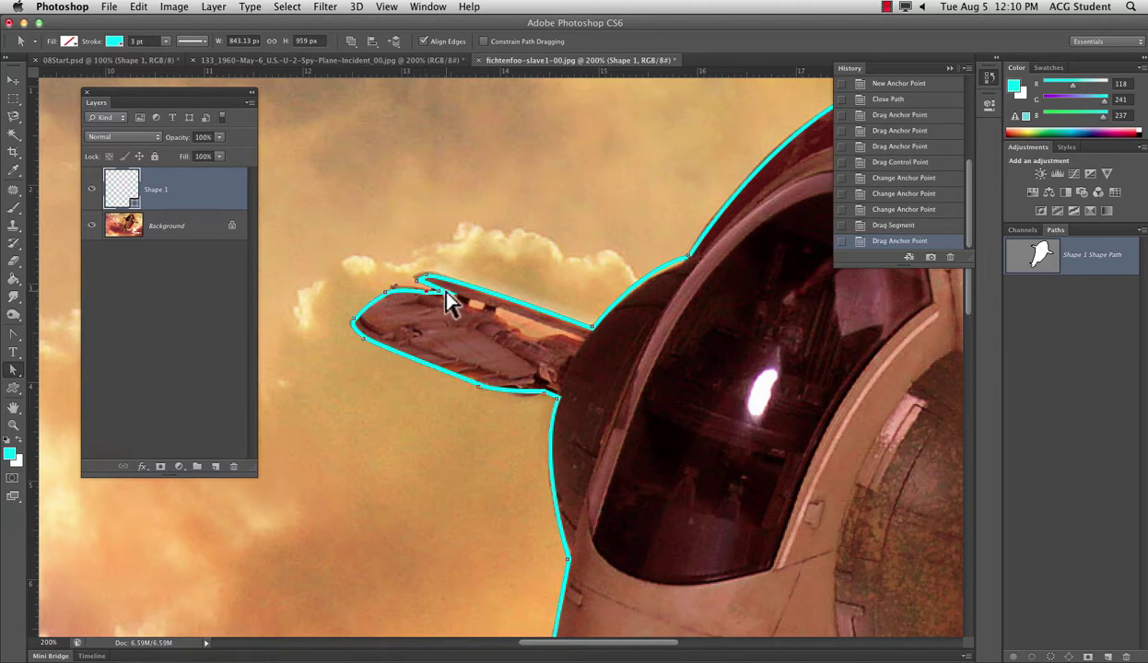
mouse_move(437, 287)
mouse_down()
mouse_move(424, 290)
mouse_move(446, 297)
mouse_up()
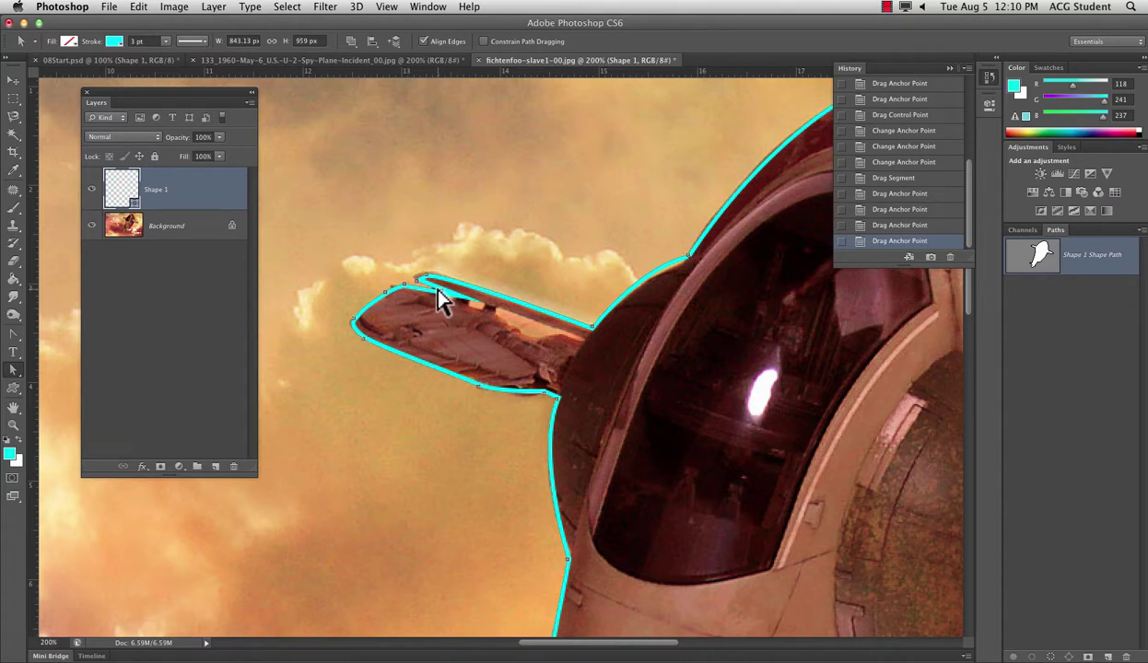
Delete the surplus anchor point inside the left wing's notch and move the neighbouring points onto the wing's upper edge
key(p)
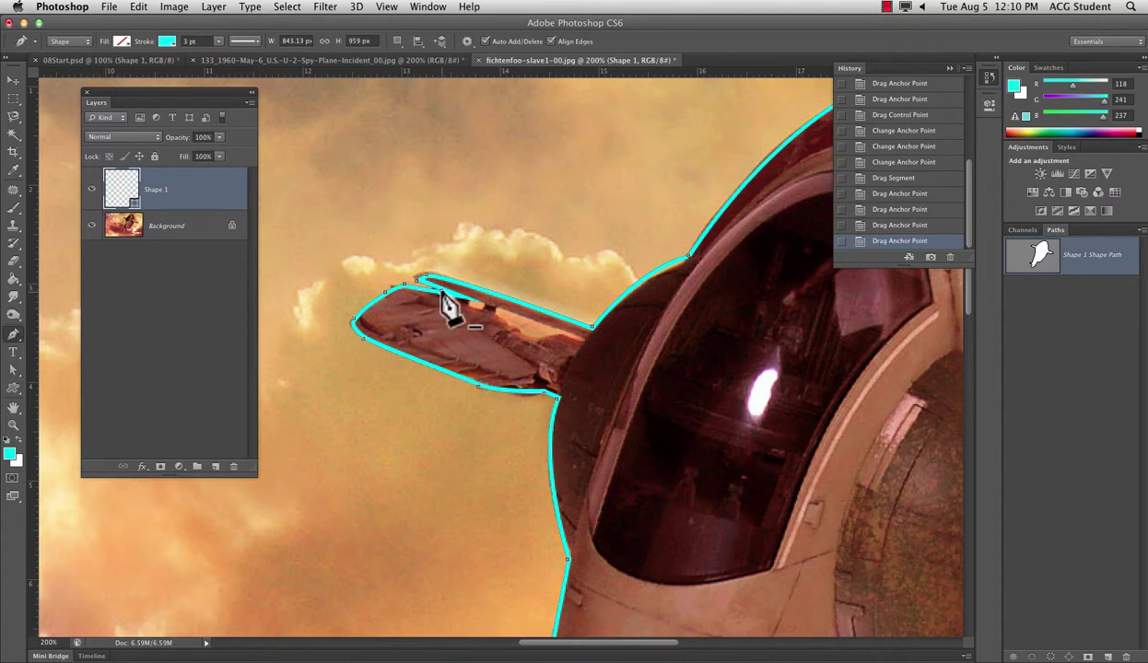
click(443, 295)
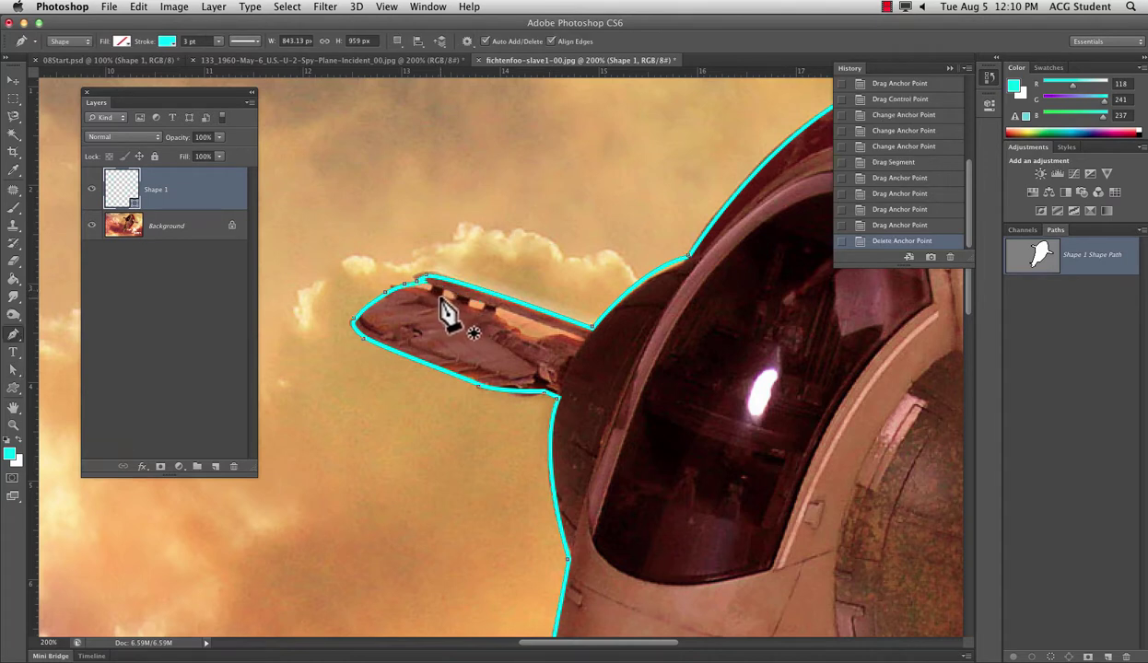
click(14, 370)
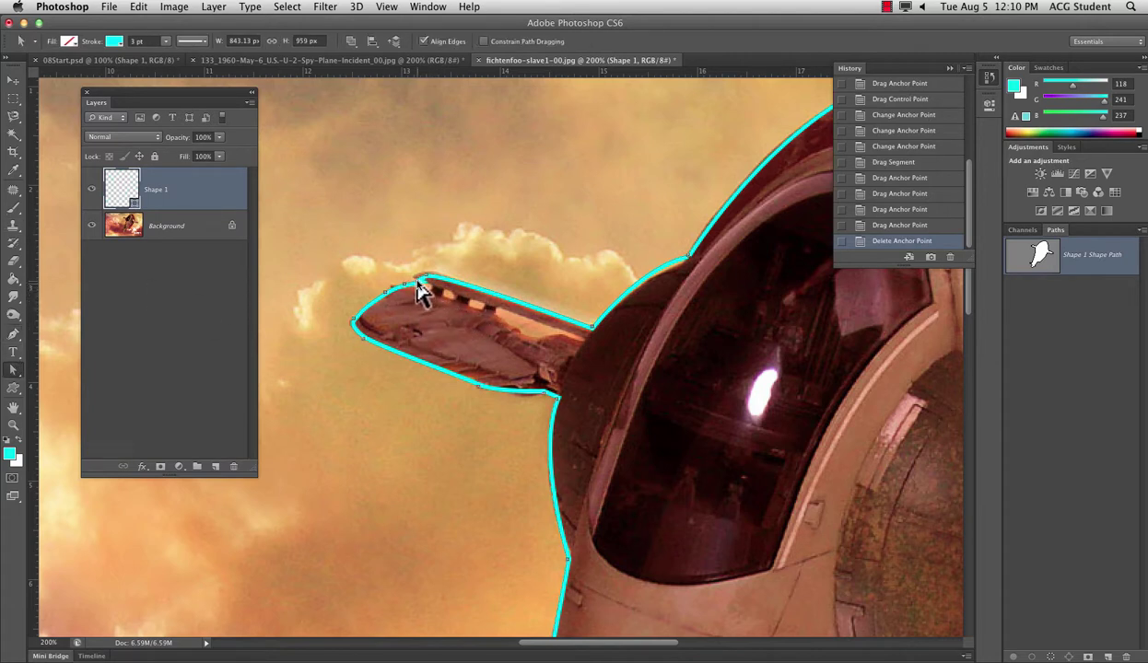
drag(426, 287, 423, 277)
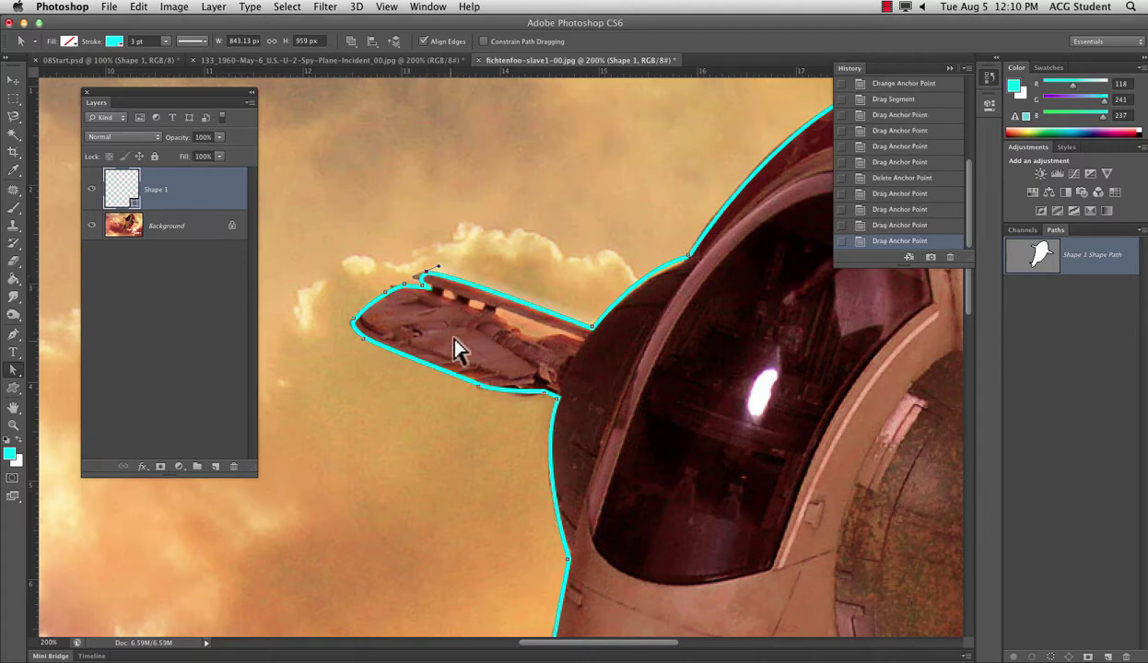
Save the ship's outline as a path named slave 1 and delete the original shape path
drag(671, 406, 438, 444)
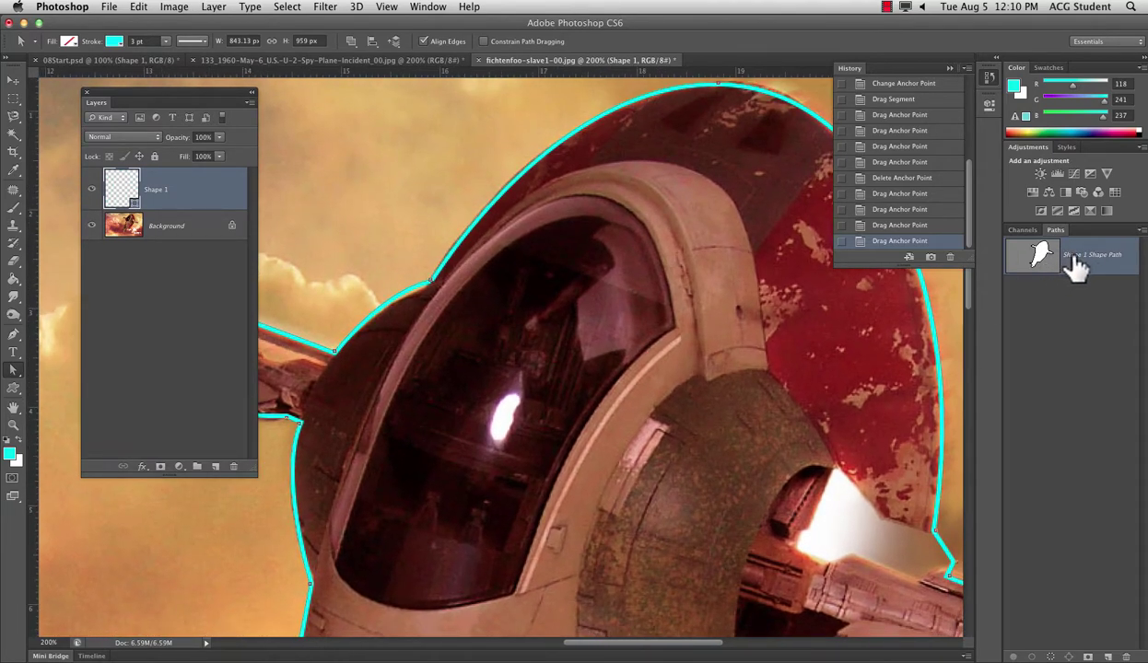
double_click(1071, 261)
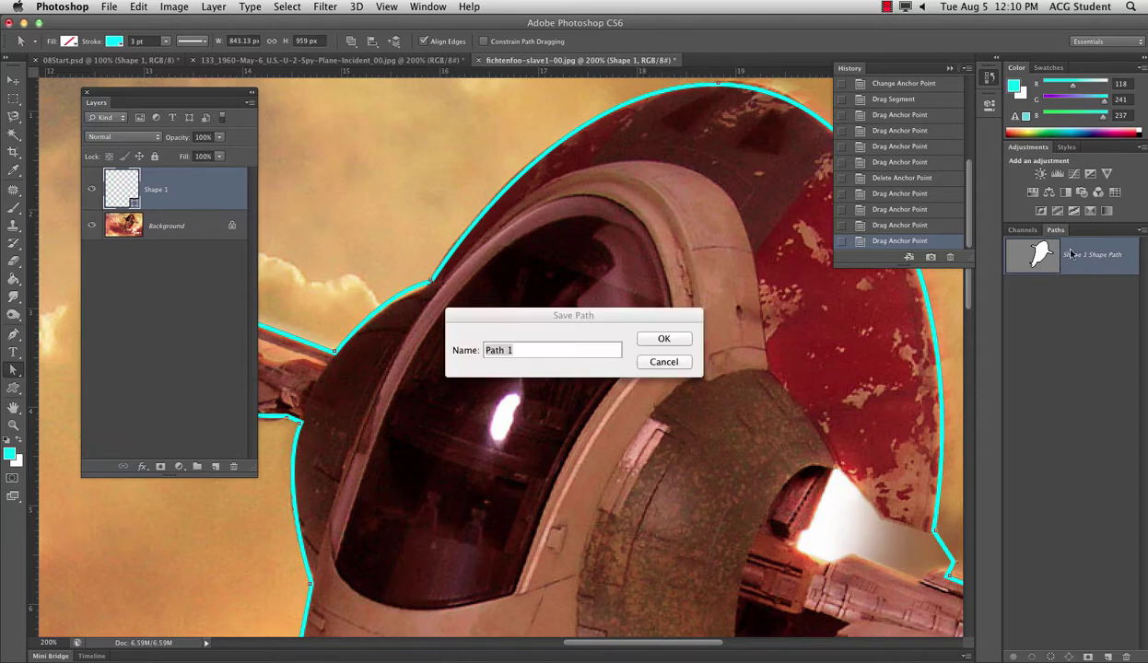
text(slave 1)
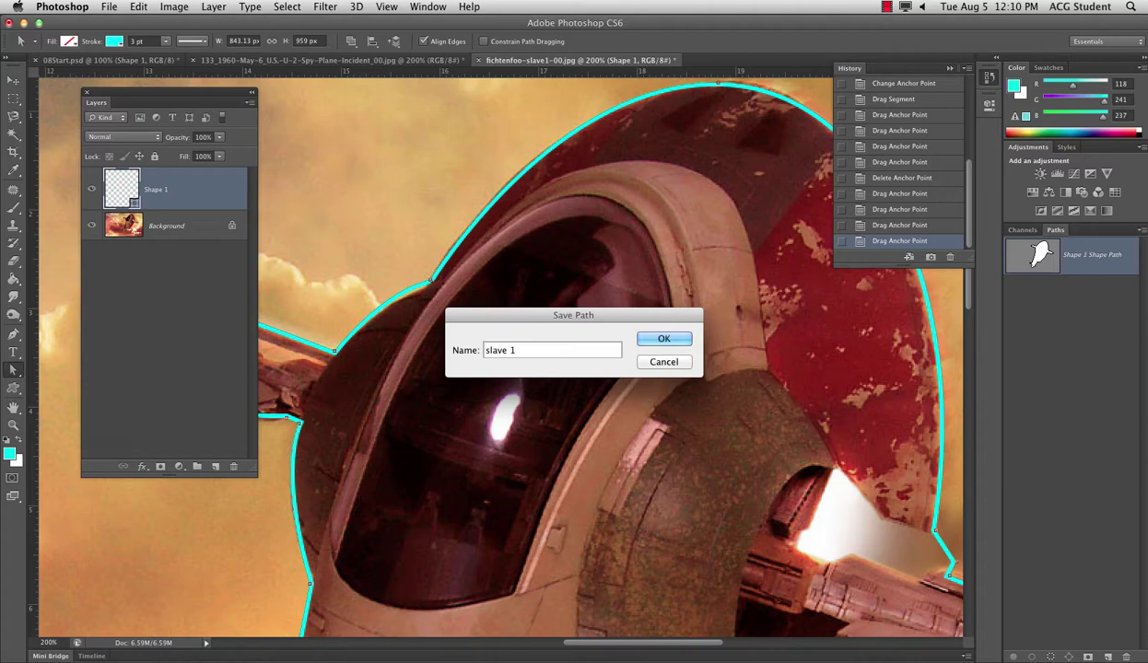
key(Return)
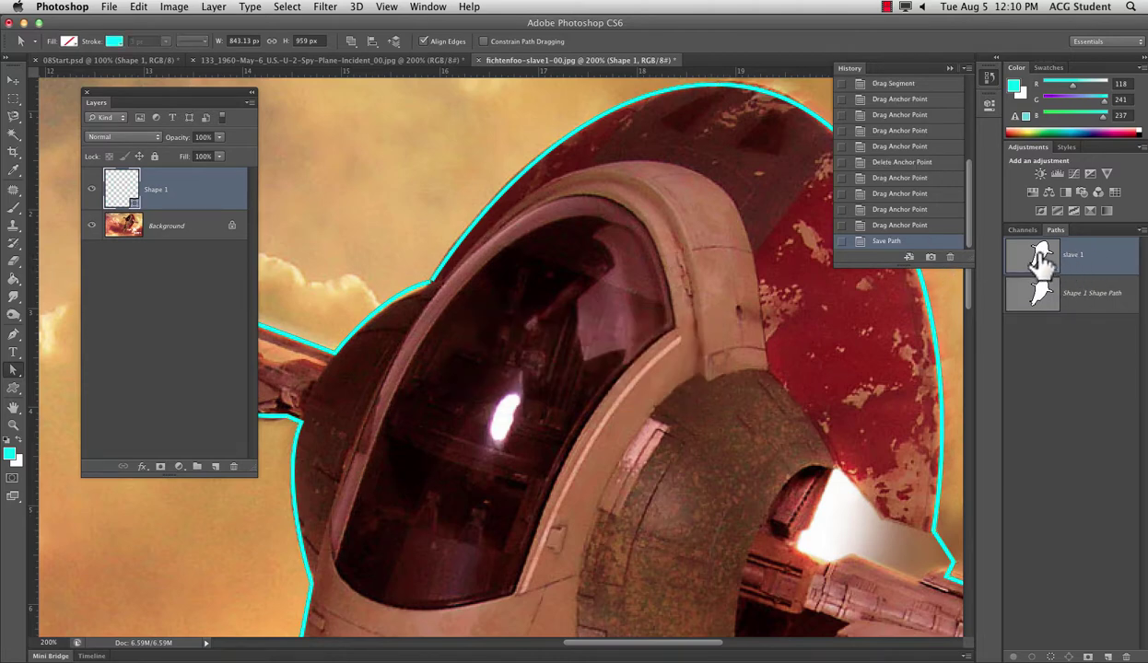
drag(1082, 313, 1126, 656)
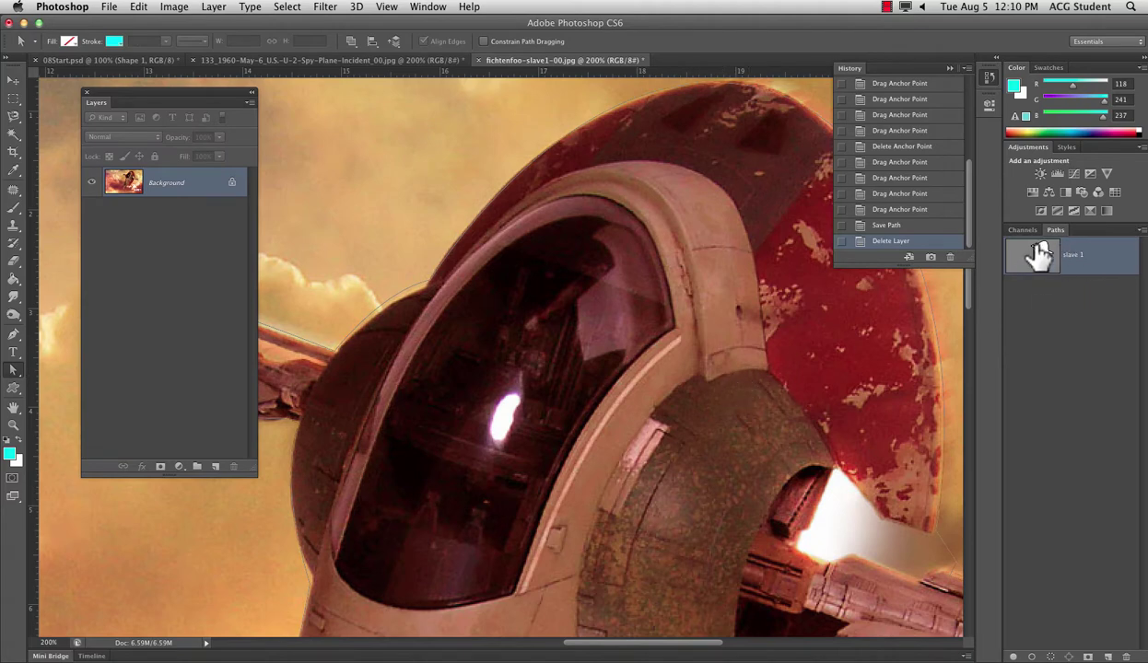
Load the slave 1 path as a selection and turn the selection into a work path
click(1050, 656)
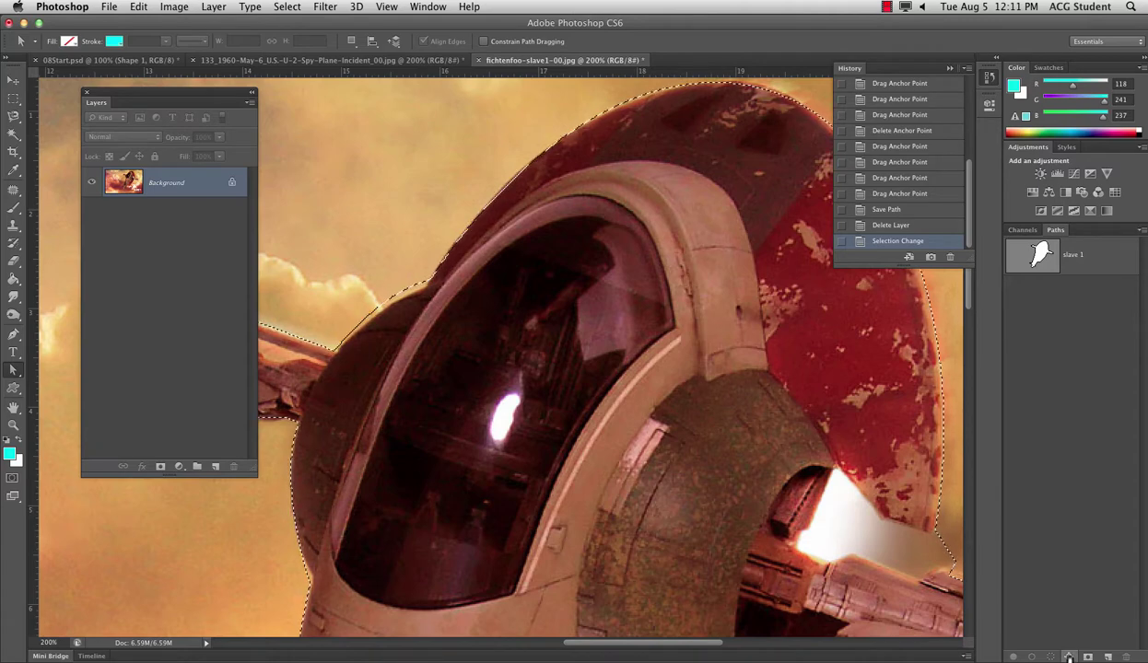
click(1069, 657)
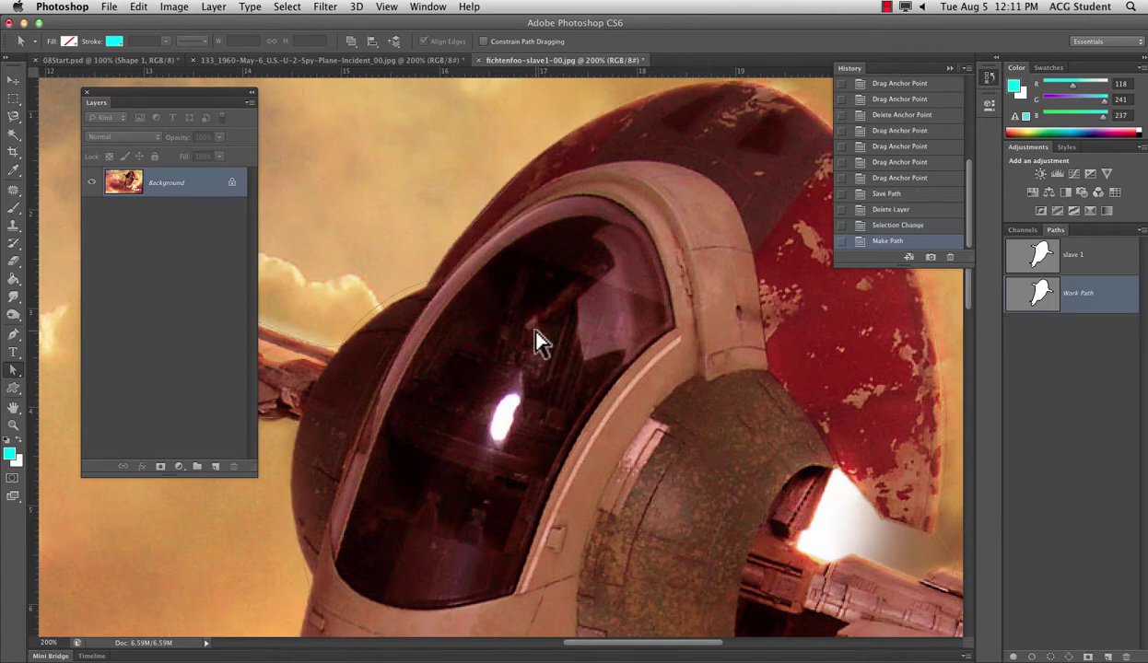
Adjust the work path's anchor and control points along the dark housing and the red hull's upper-left edge
click(403, 302)
click(402, 293)
drag(392, 296, 364, 325)
click(521, 177)
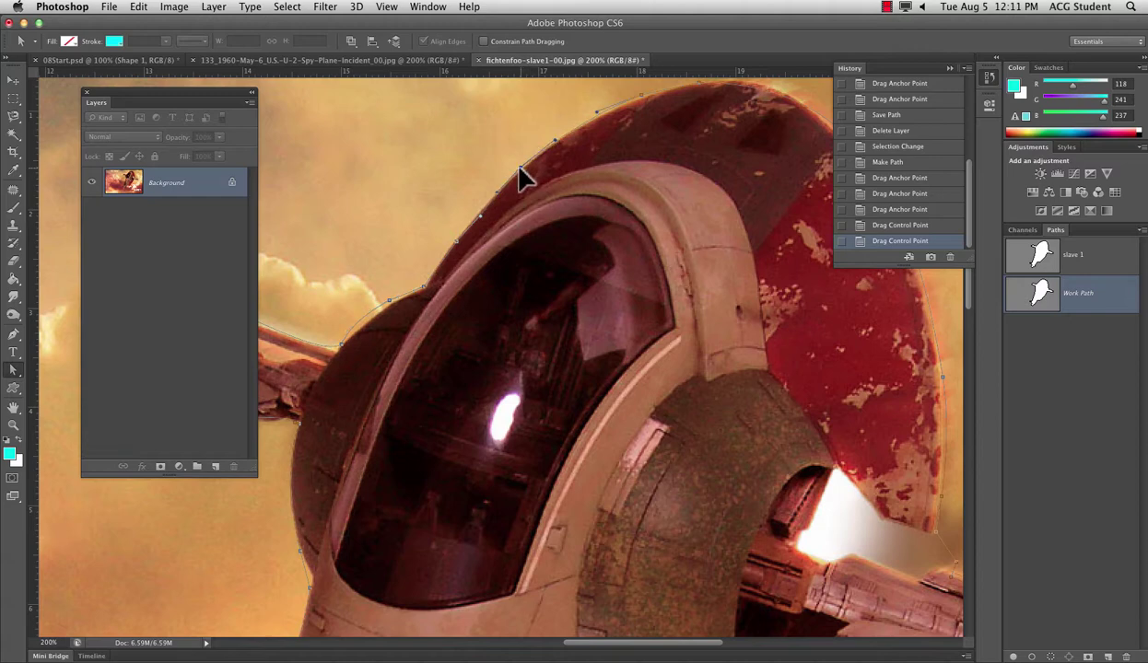
drag(522, 177, 520, 176)
drag(477, 209, 479, 213)
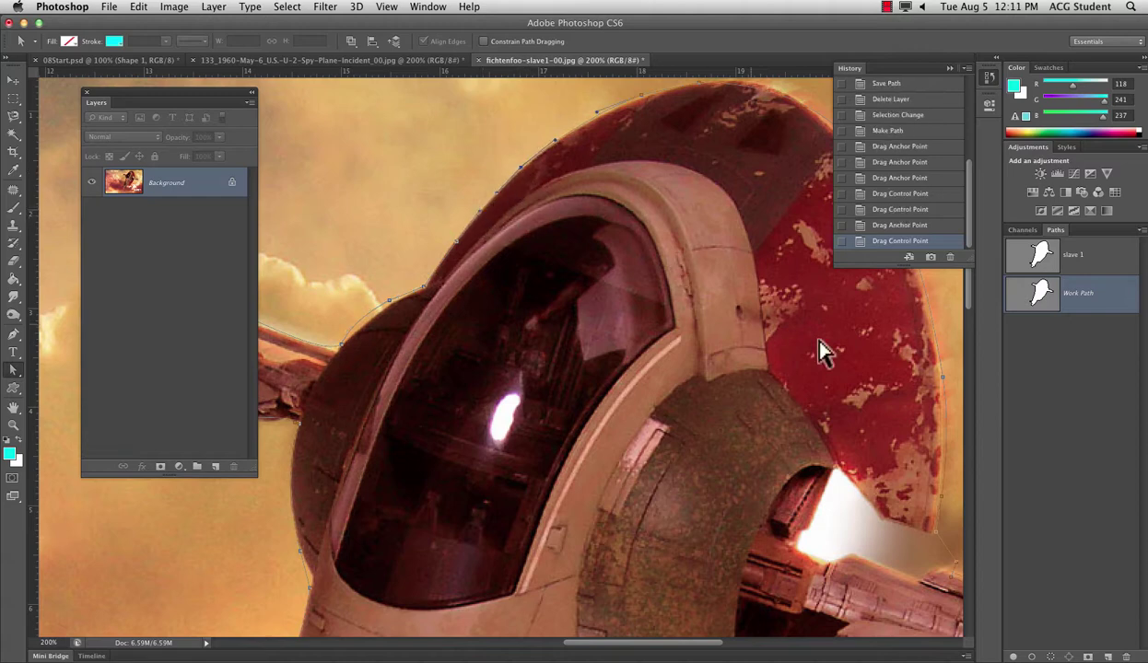
Delete the work path's anchor point at the red hull's lower corner above the right wing
drag(944, 463, 564, 358)
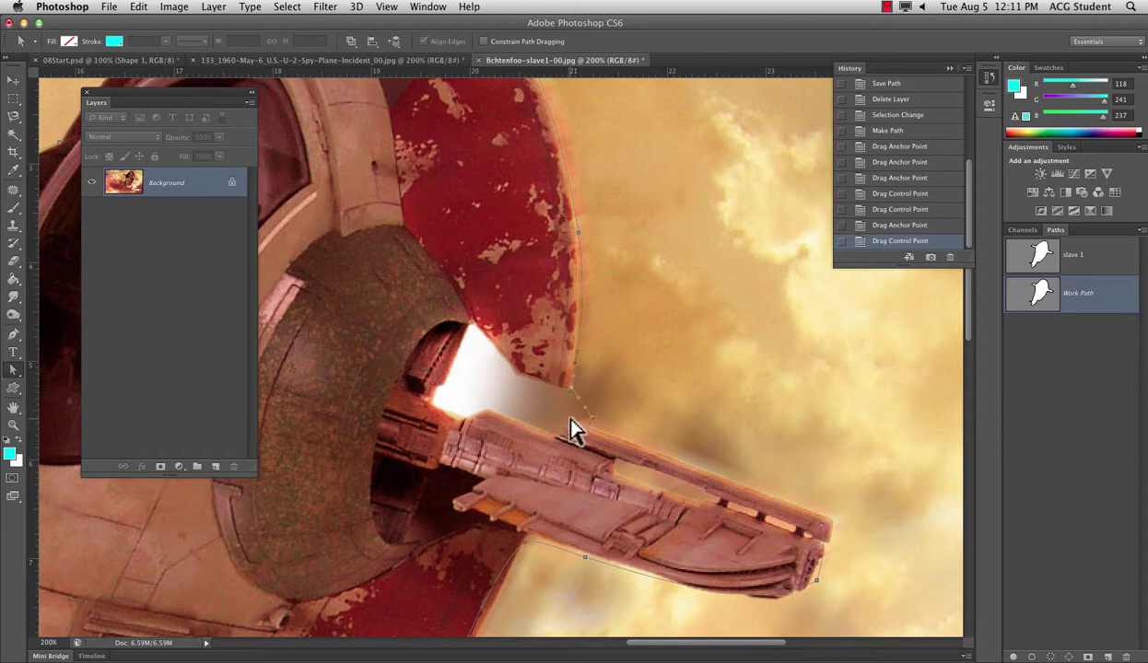
click(13, 333)
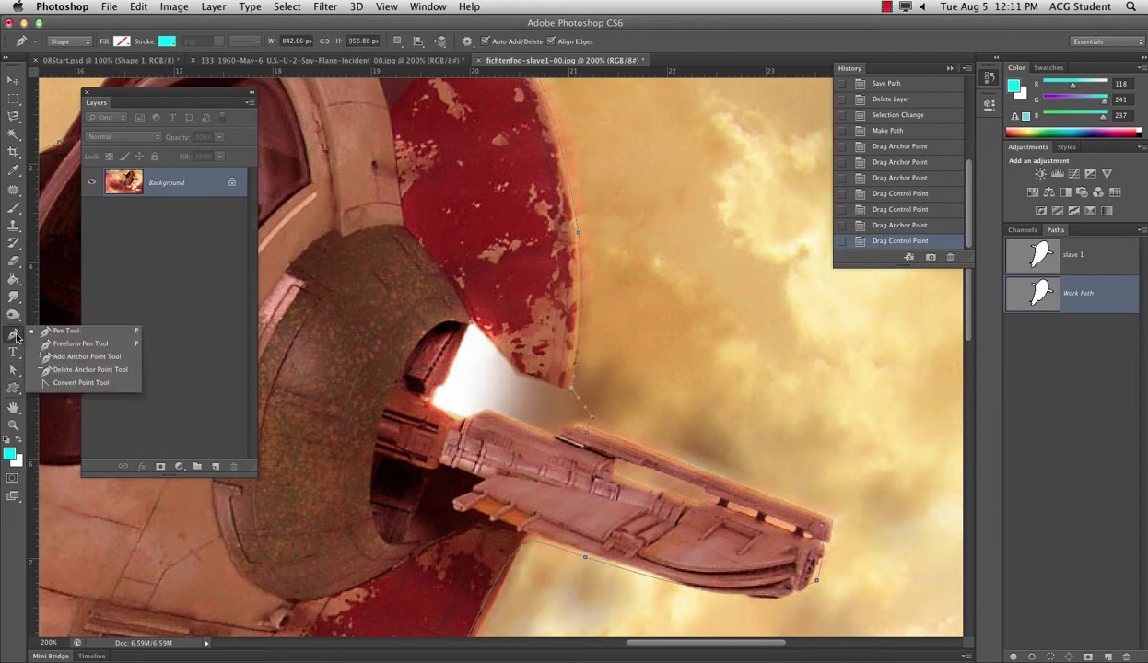
click(60, 332)
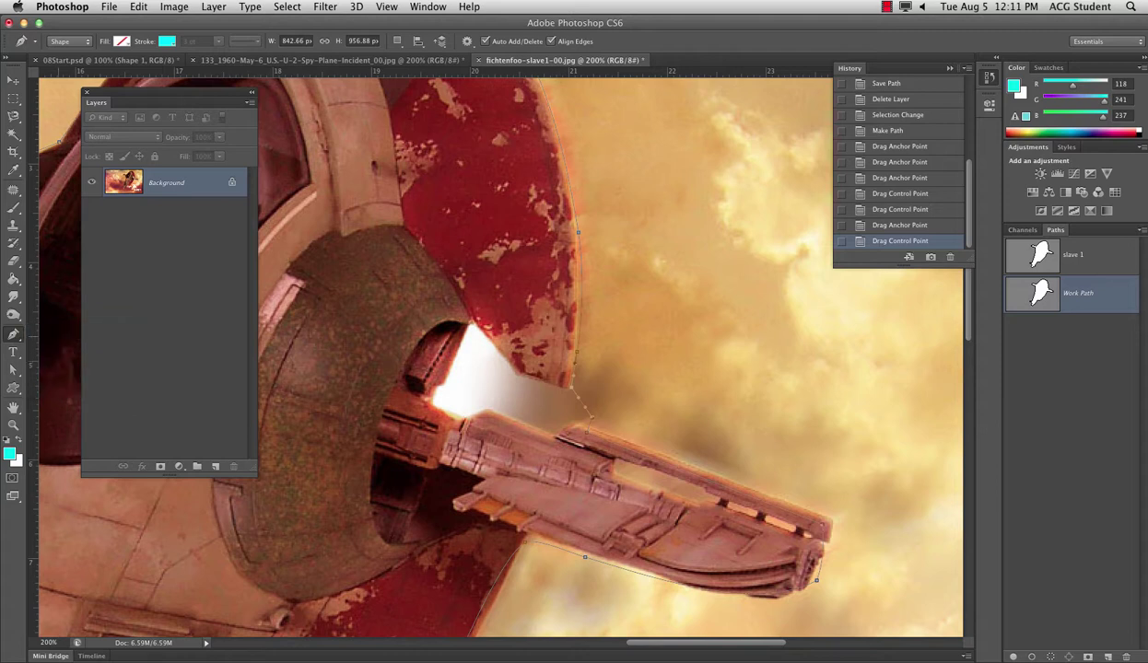
click(568, 396)
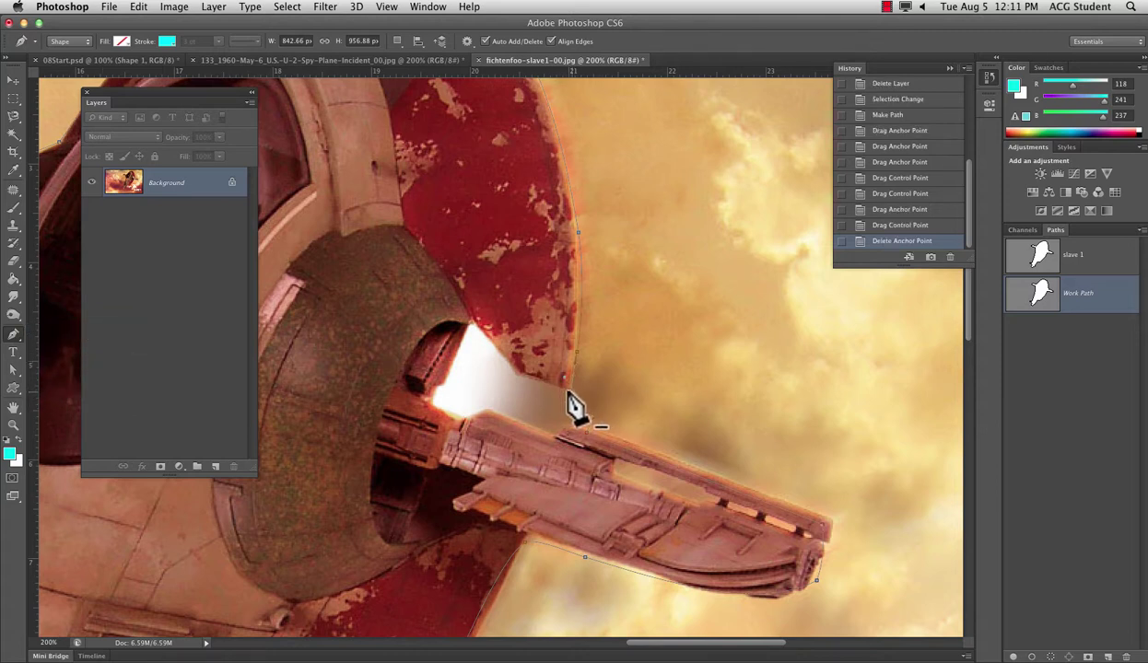
Move the work path's anchor points along the right wing's lower edge, tip and upper edge to fit its outline
click(520, 390)
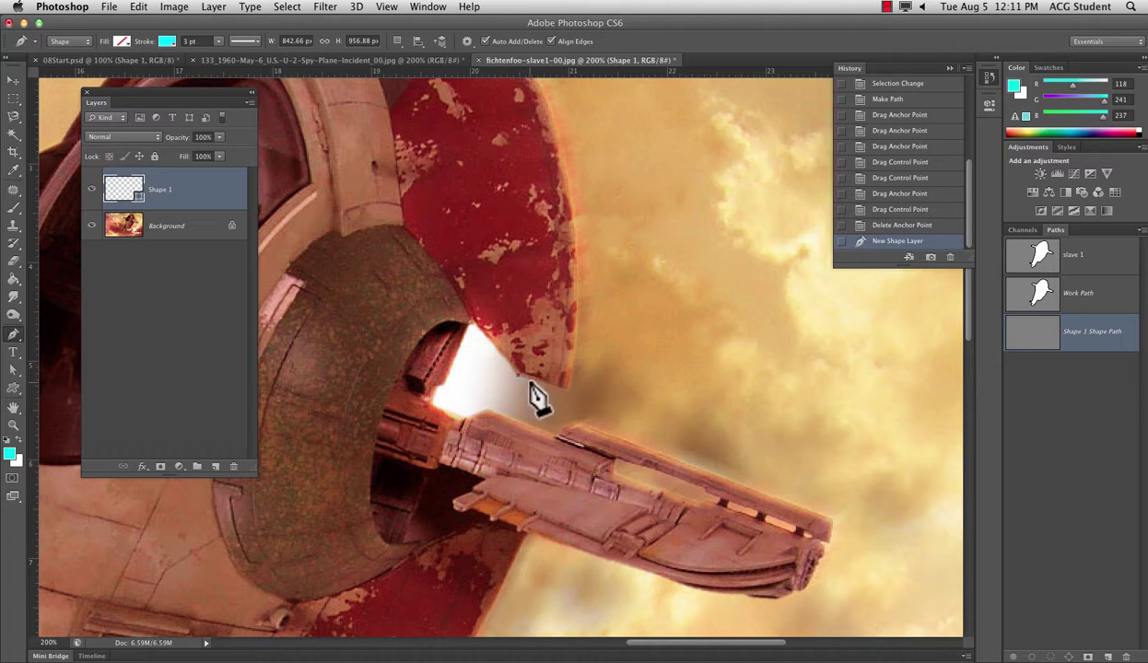
key(ctrl+z)
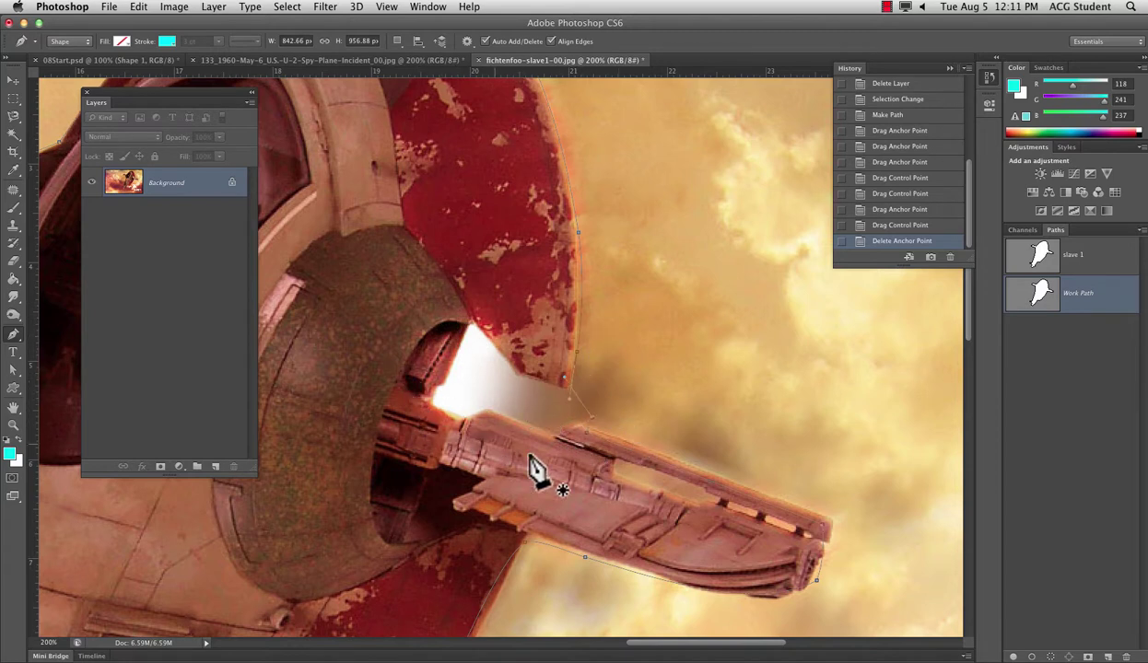
key(a)
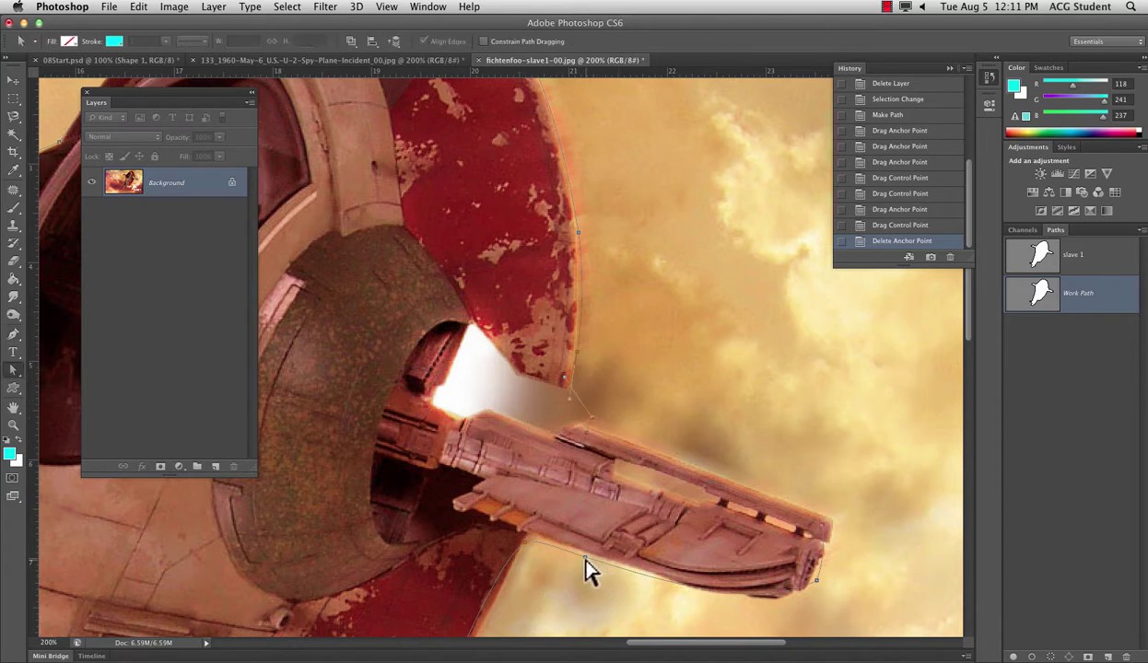
mouse_move(586, 559)
mouse_down()
mouse_move(525, 541)
mouse_move(581, 552)
mouse_up()
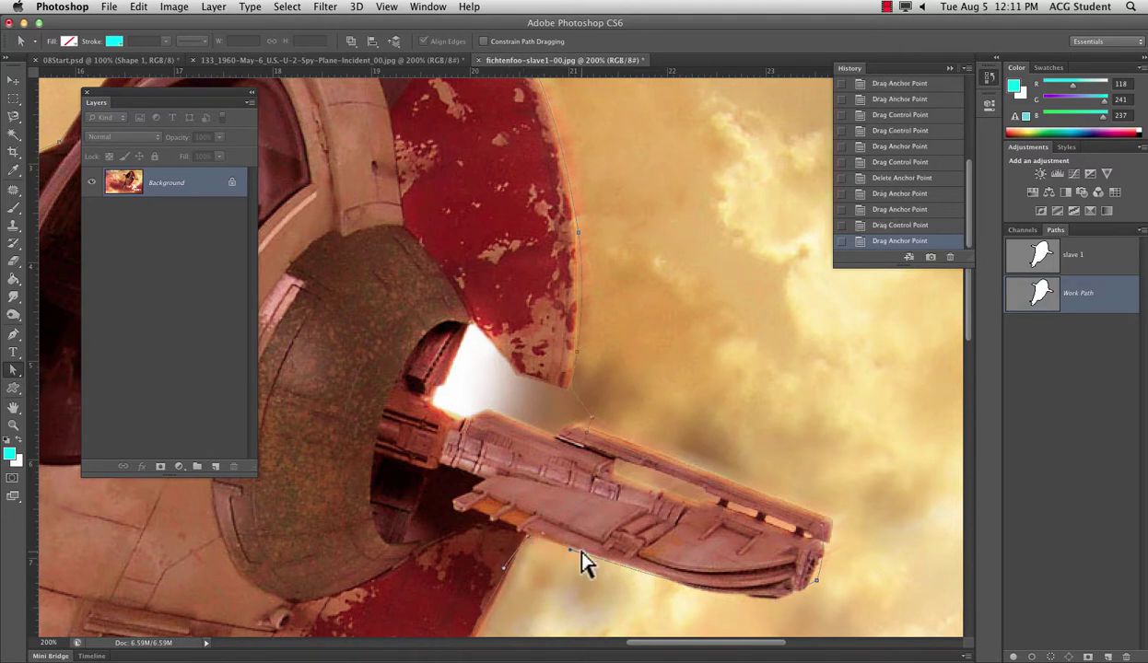
drag(814, 587, 805, 584)
drag(828, 520, 831, 523)
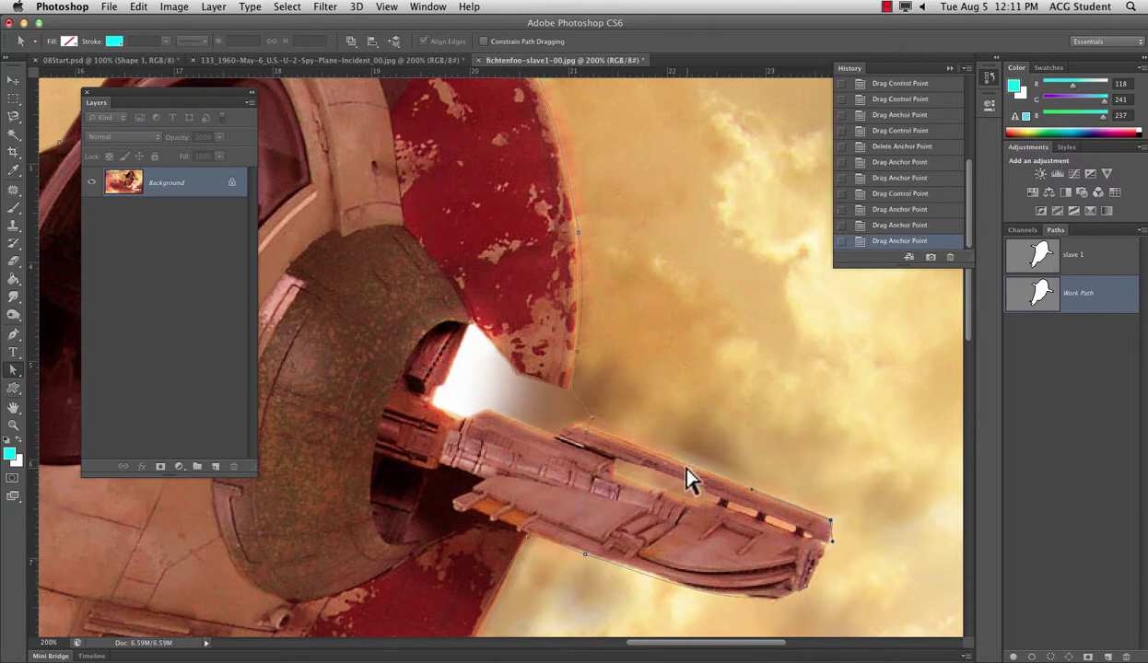
drag(589, 419, 579, 424)
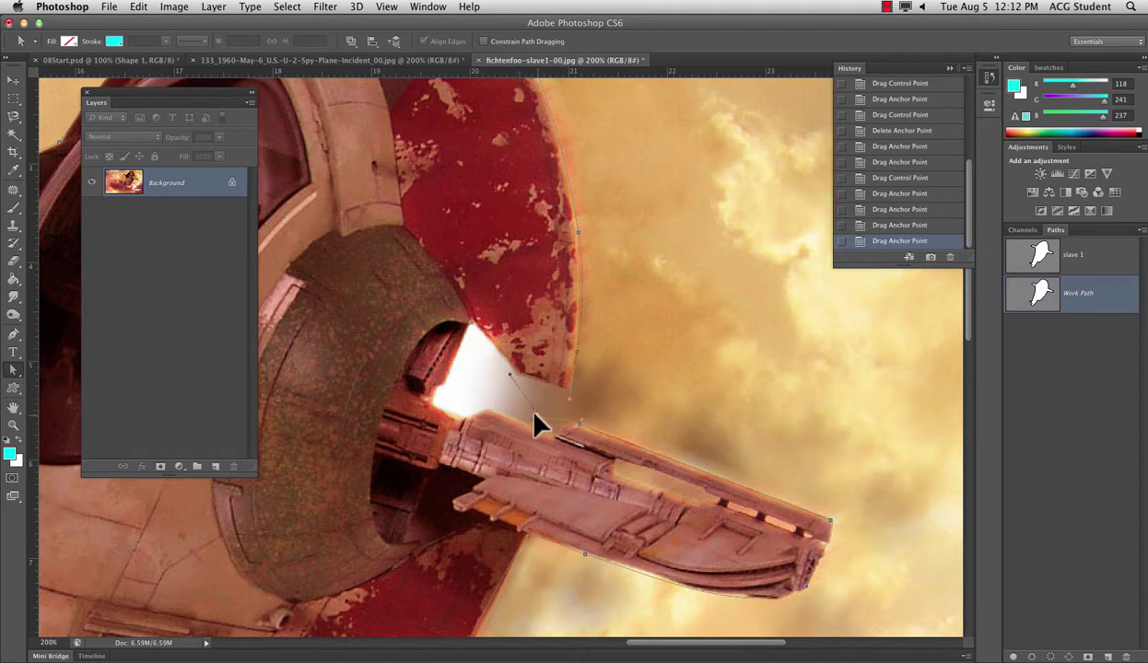
Add two anchor points to the work path between the red hull and right wing and pull the path into the white gap
drag(520, 414, 516, 417)
key(p)
click(539, 422)
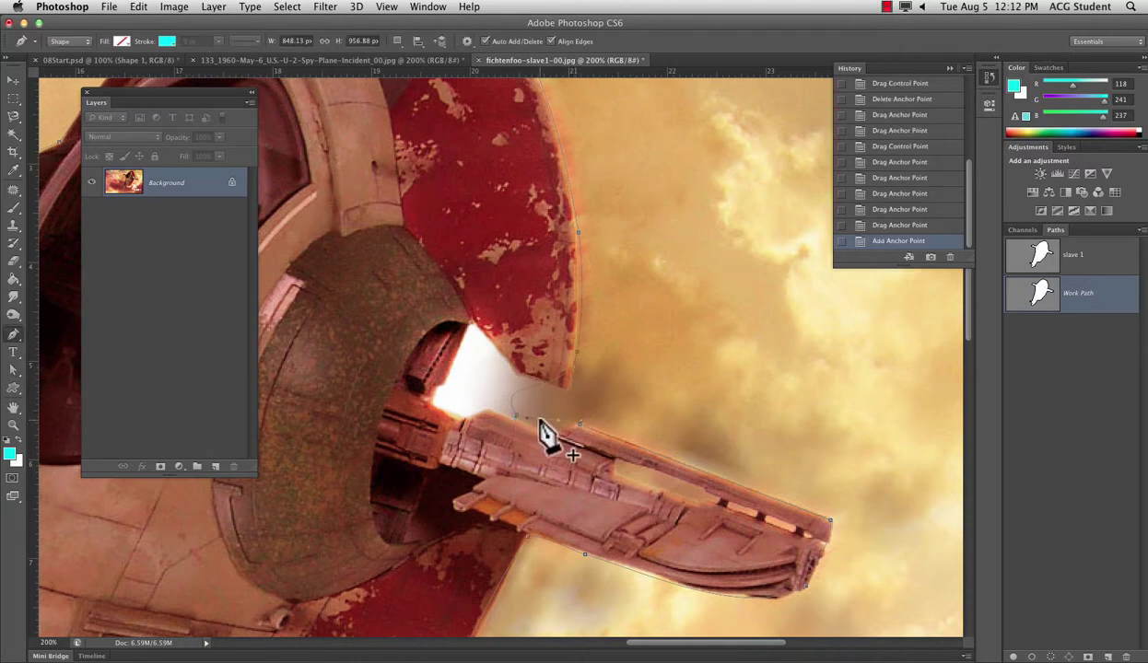
click(519, 394)
key(a)
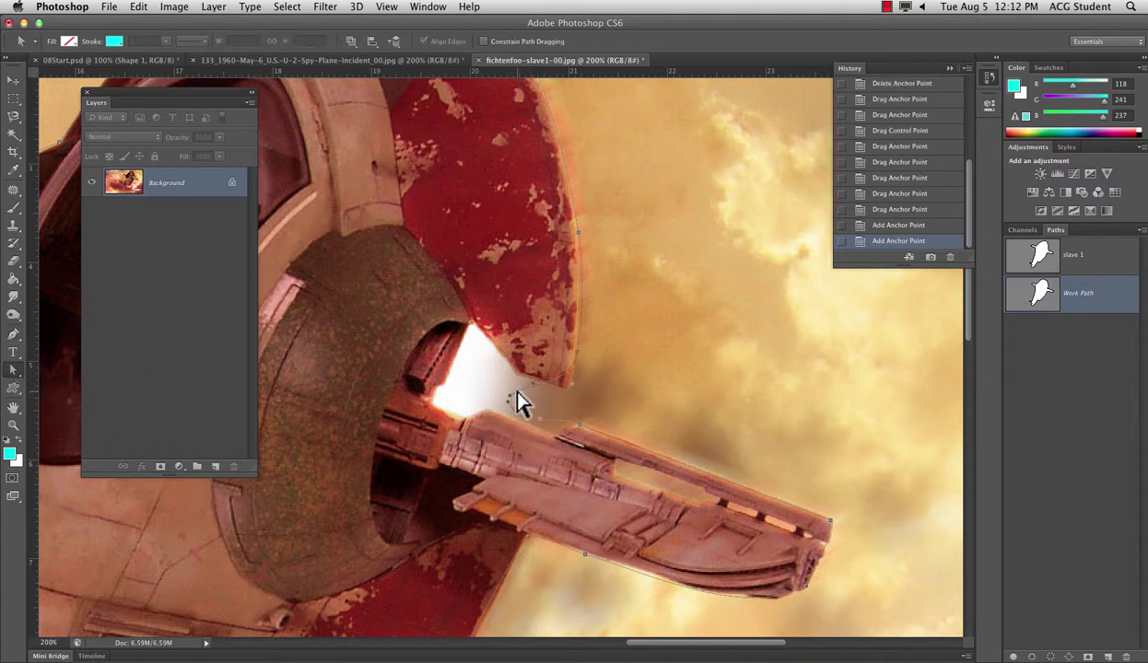
drag(562, 396, 536, 399)
drag(451, 397, 461, 406)
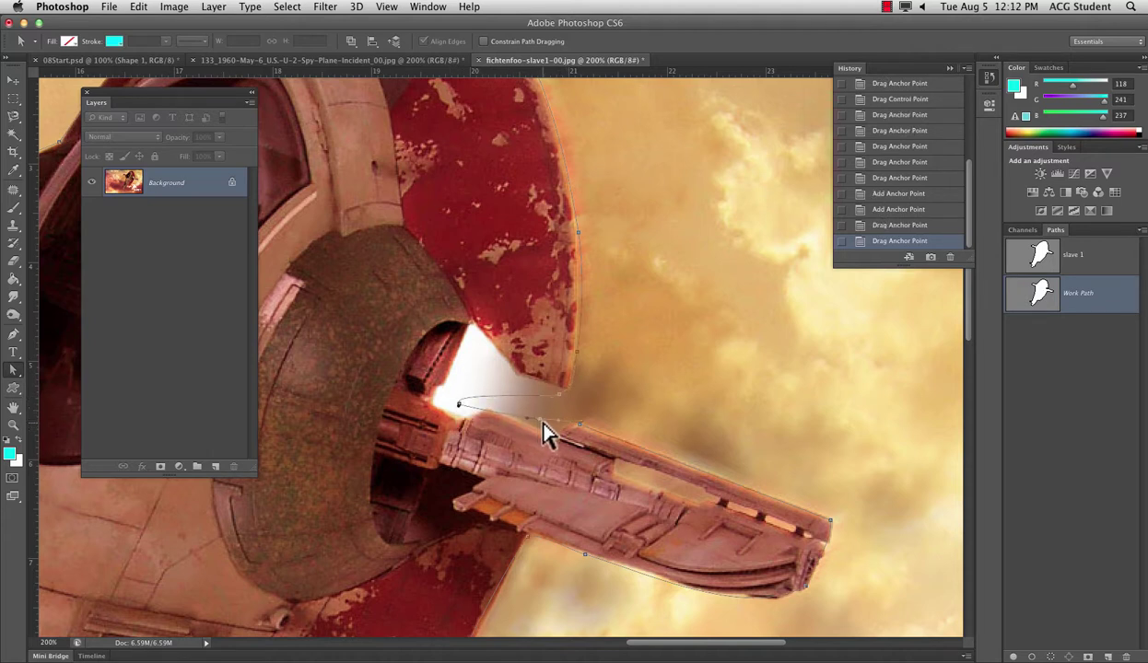
drag(547, 430, 568, 428)
Add three more anchor points and fit them along the upper edge of the white gap beneath the red hull
key(p)
click(487, 397)
click(509, 396)
click(521, 397)
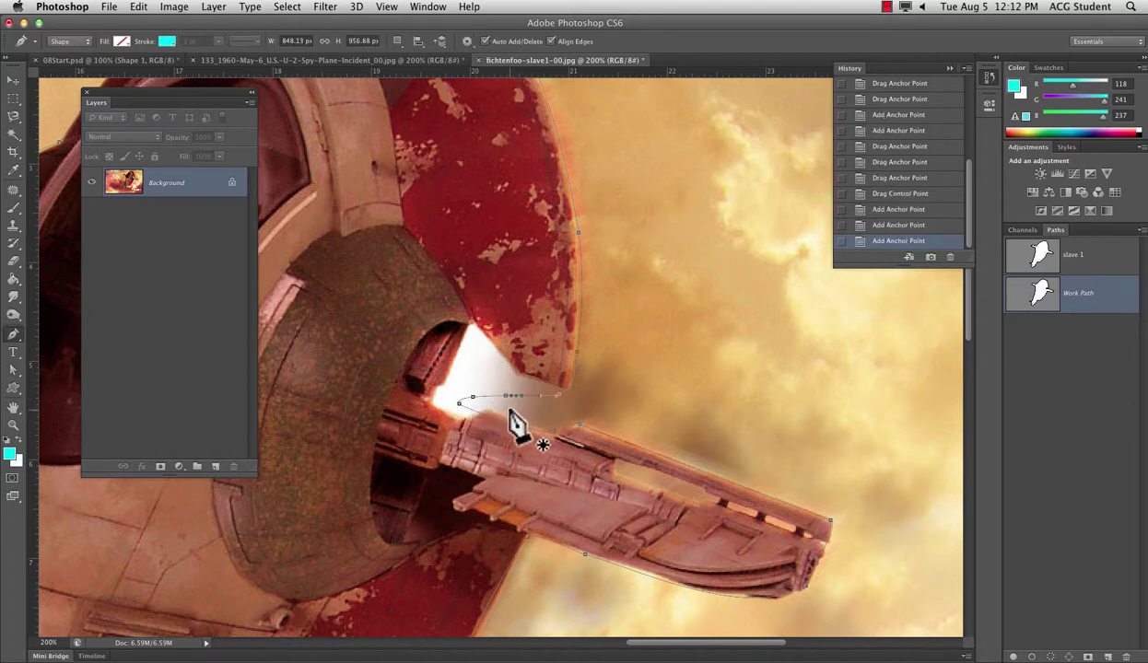
key(a)
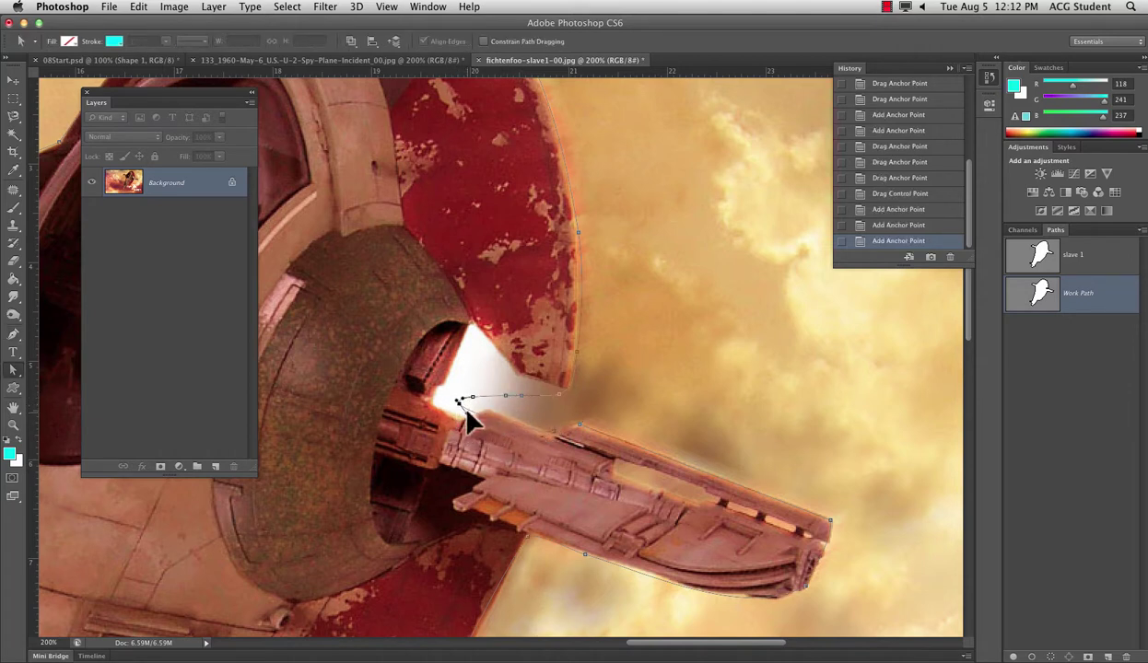
drag(473, 402, 465, 332)
drag(503, 397, 561, 391)
drag(469, 329, 468, 323)
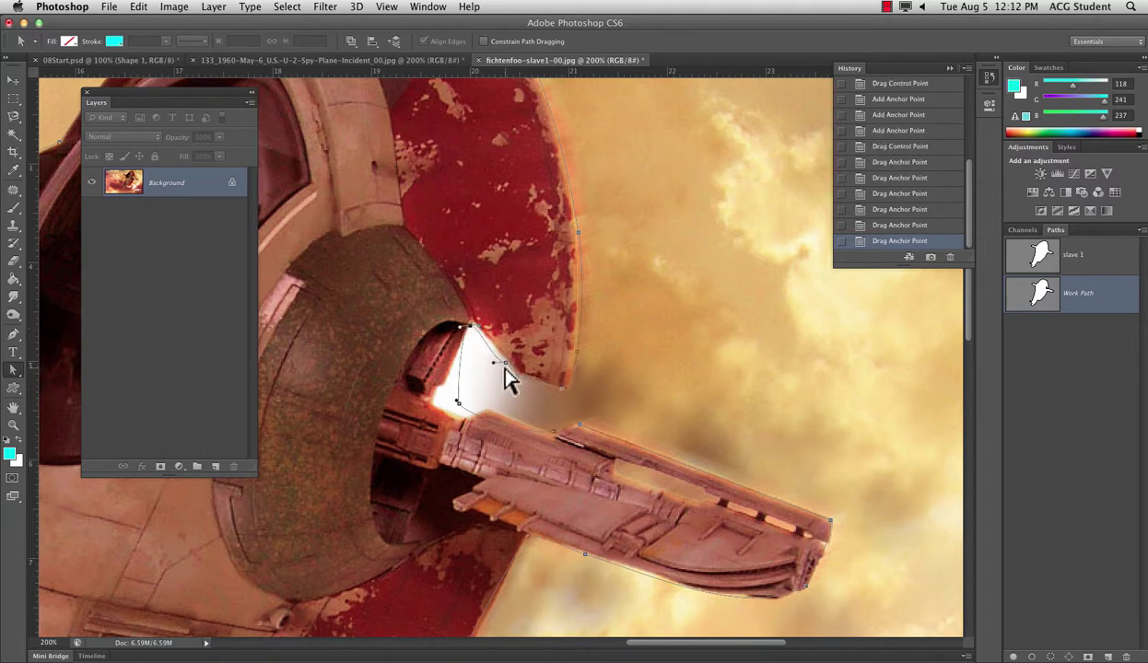
drag(503, 364, 494, 351)
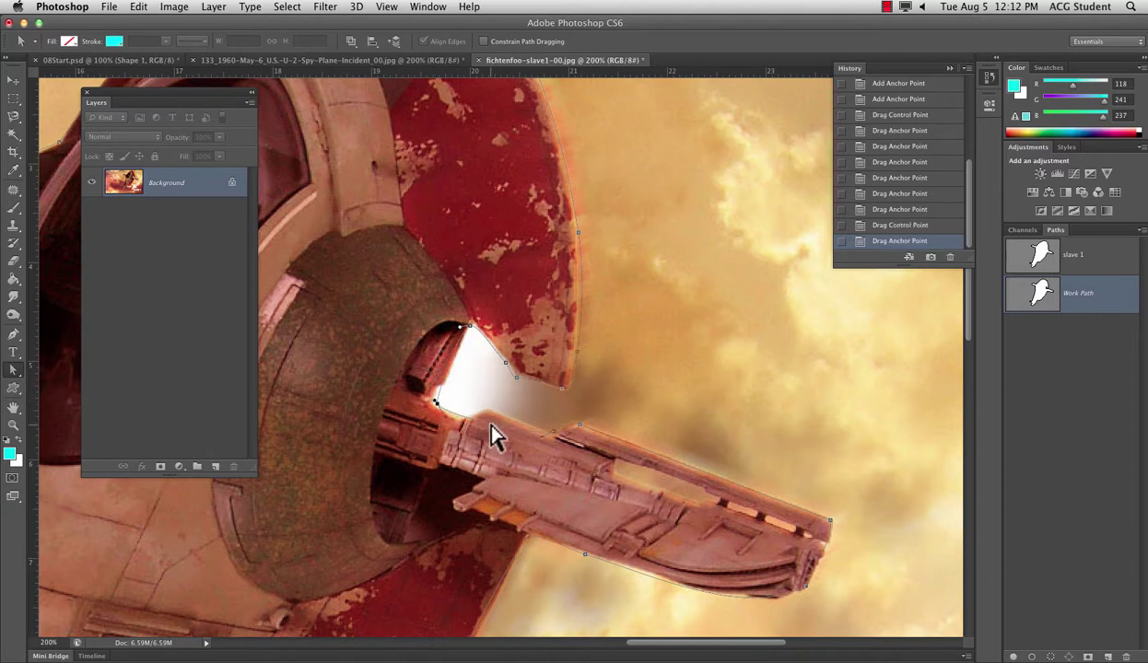
Add an anchor point at the wing's inner upper edge and shape the path along the white gap's lower edge
key(p)
click(485, 424)
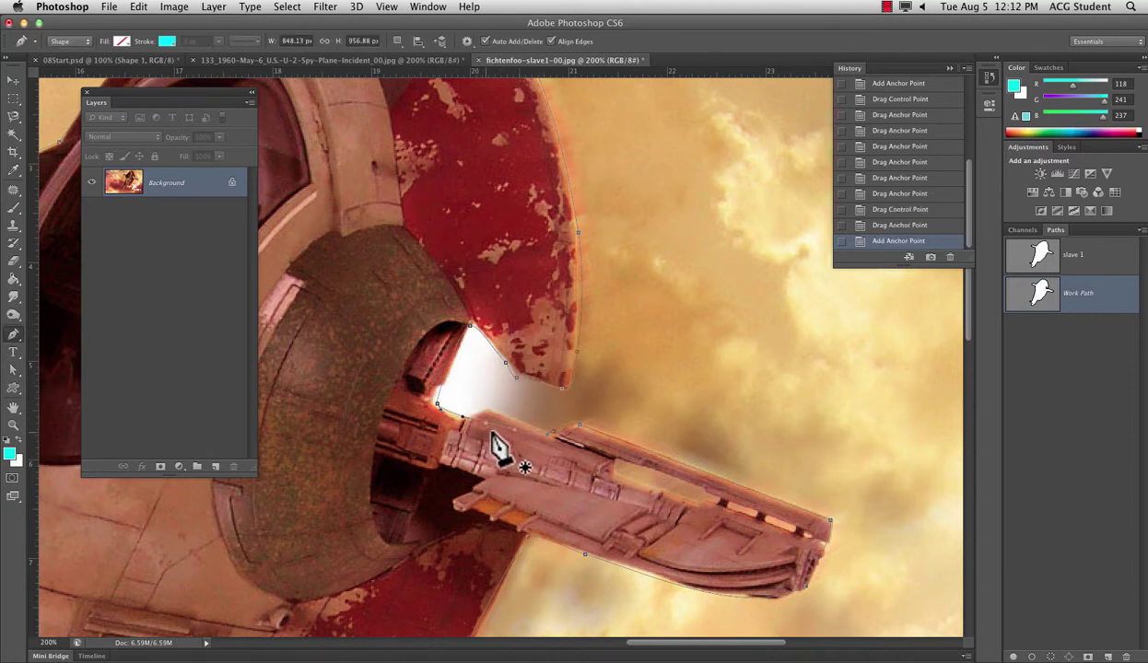
key(a)
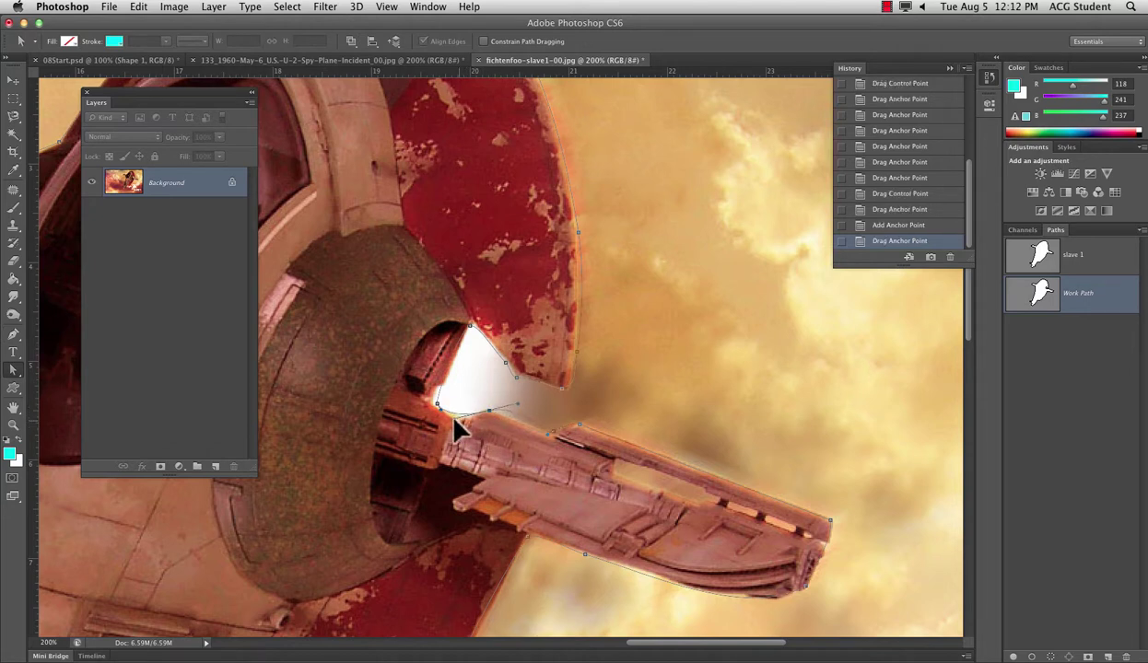
drag(515, 403, 517, 406)
click(514, 419)
drag(497, 406, 498, 406)
Delete the old slave 1 path and save the refined work path as slave1
drag(1074, 265, 1122, 643)
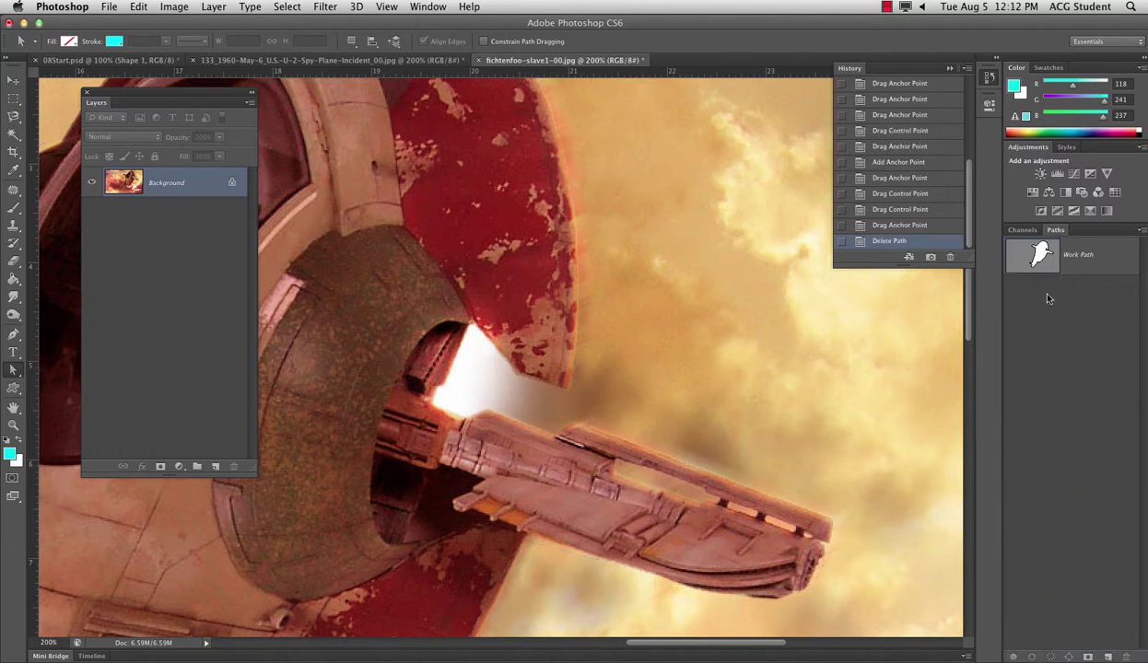
click(1074, 265)
double_click(1074, 263)
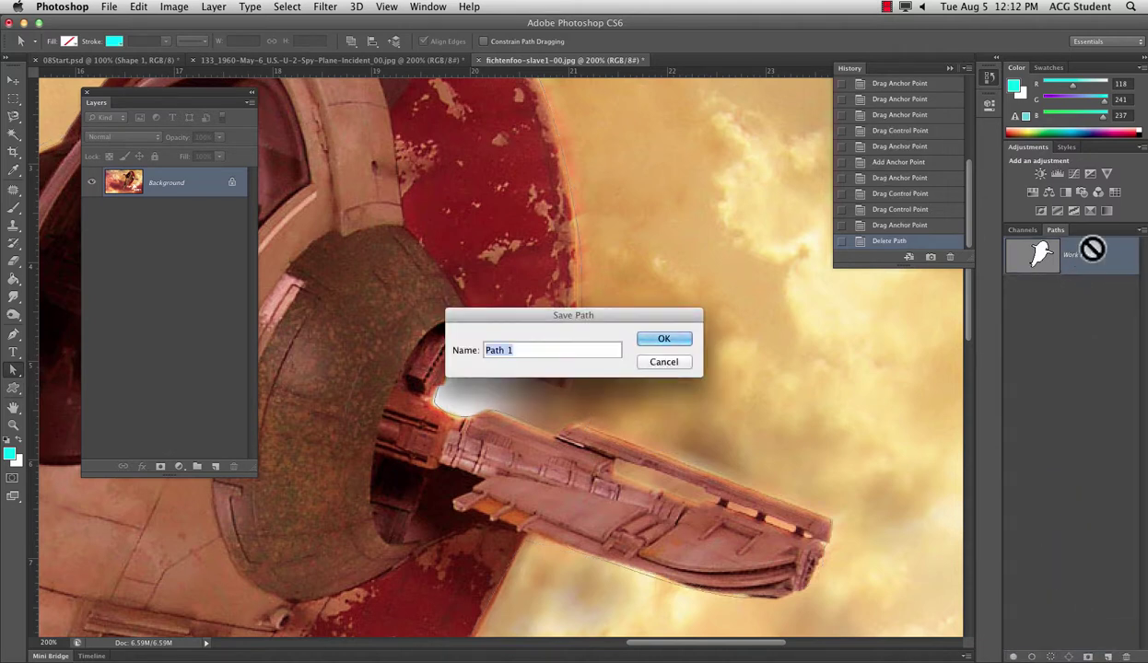
text(salve)
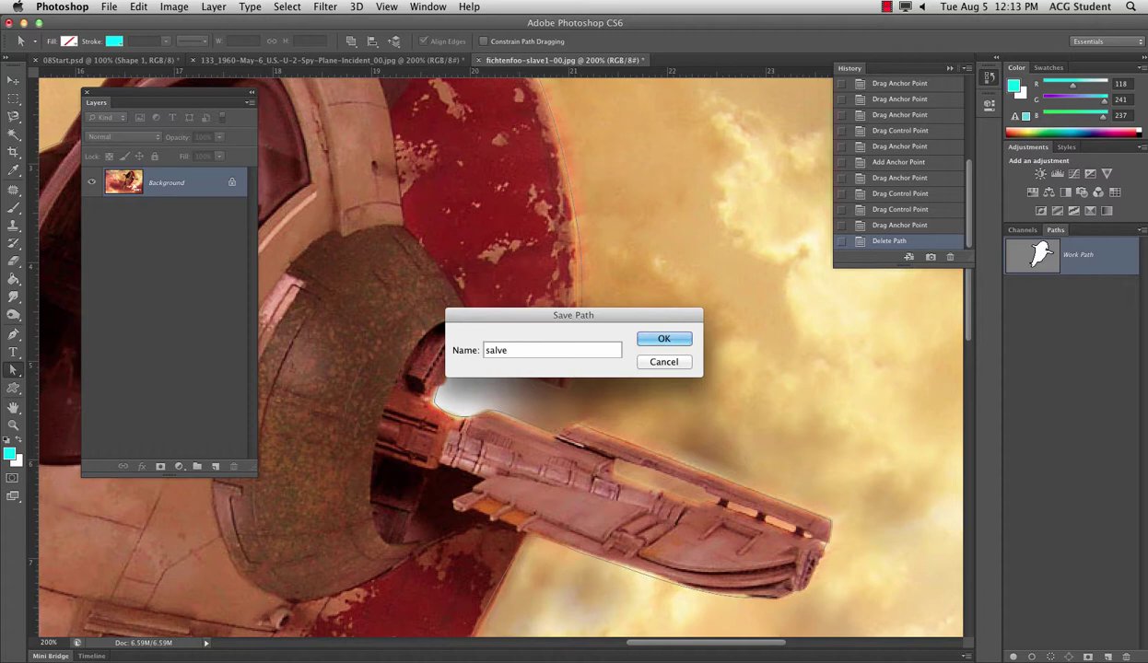
text(lave1)
key(Return)
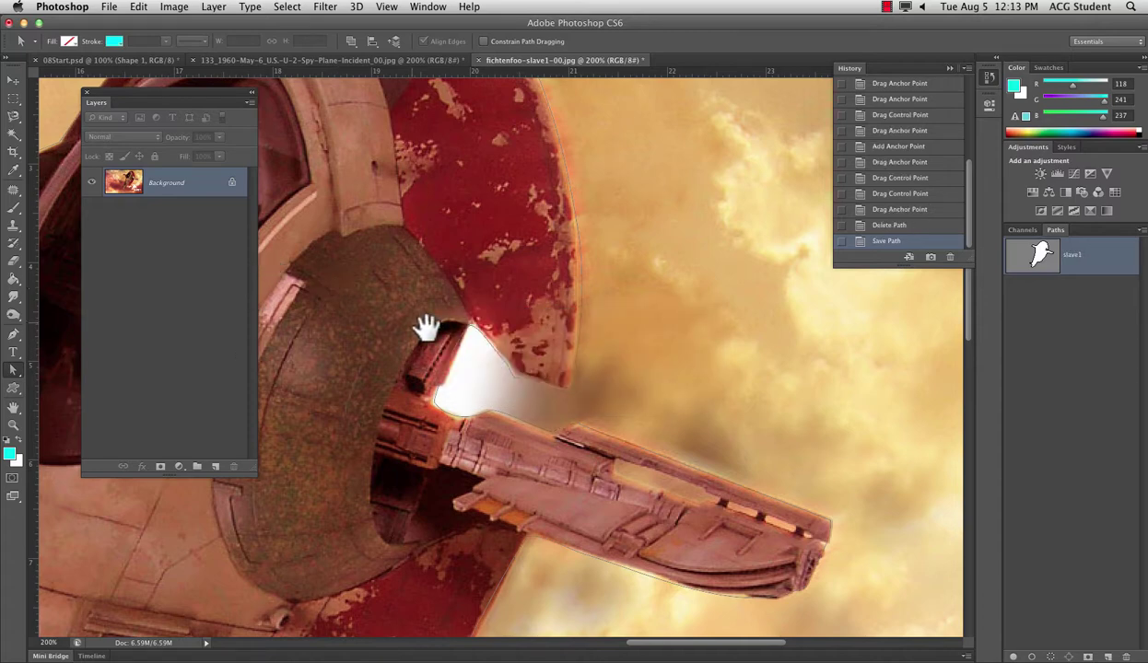
Trace the cockpit window with the Pen tool from its top along the left edge and curved bottom to the lower-right corner
drag(423, 328, 686, 362)
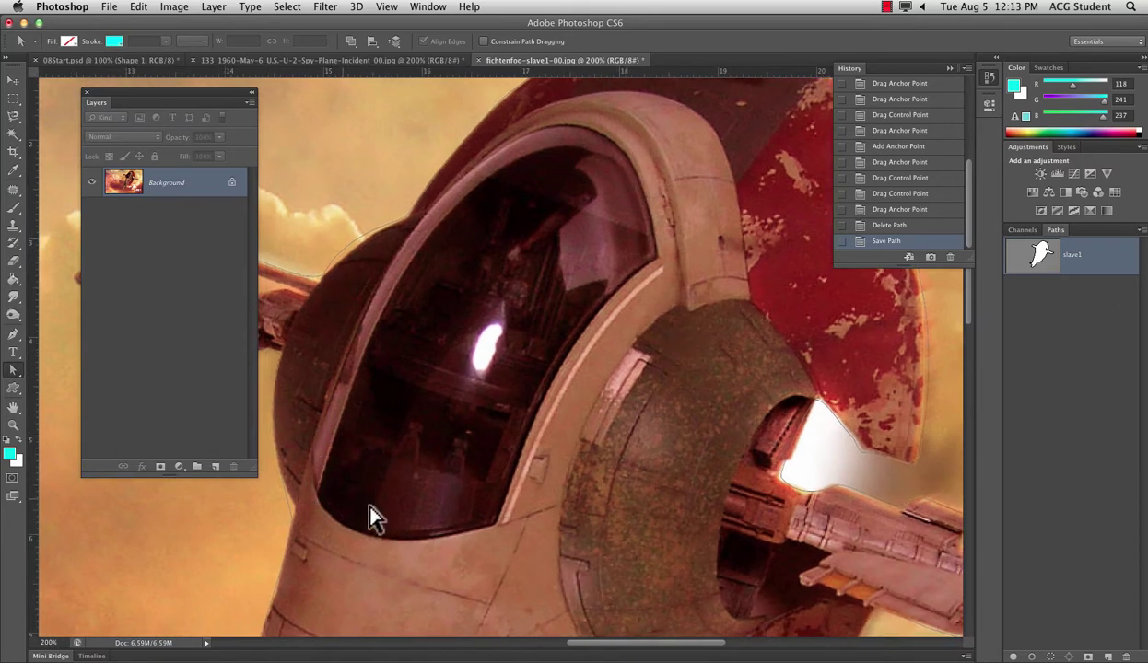
key(p)
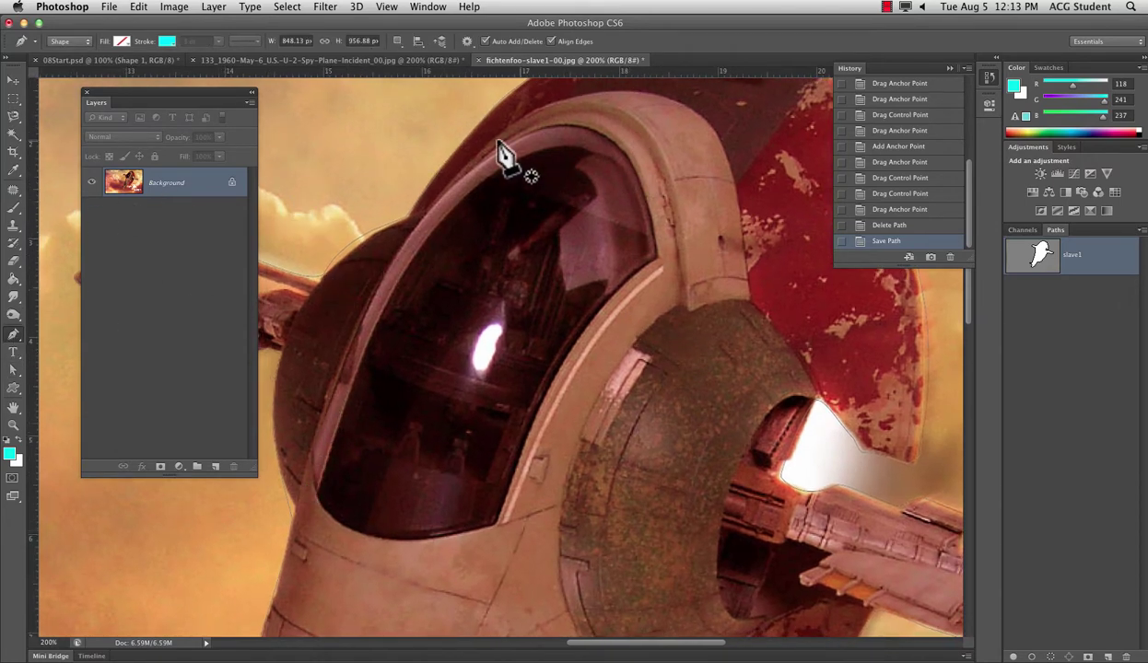
click(586, 126)
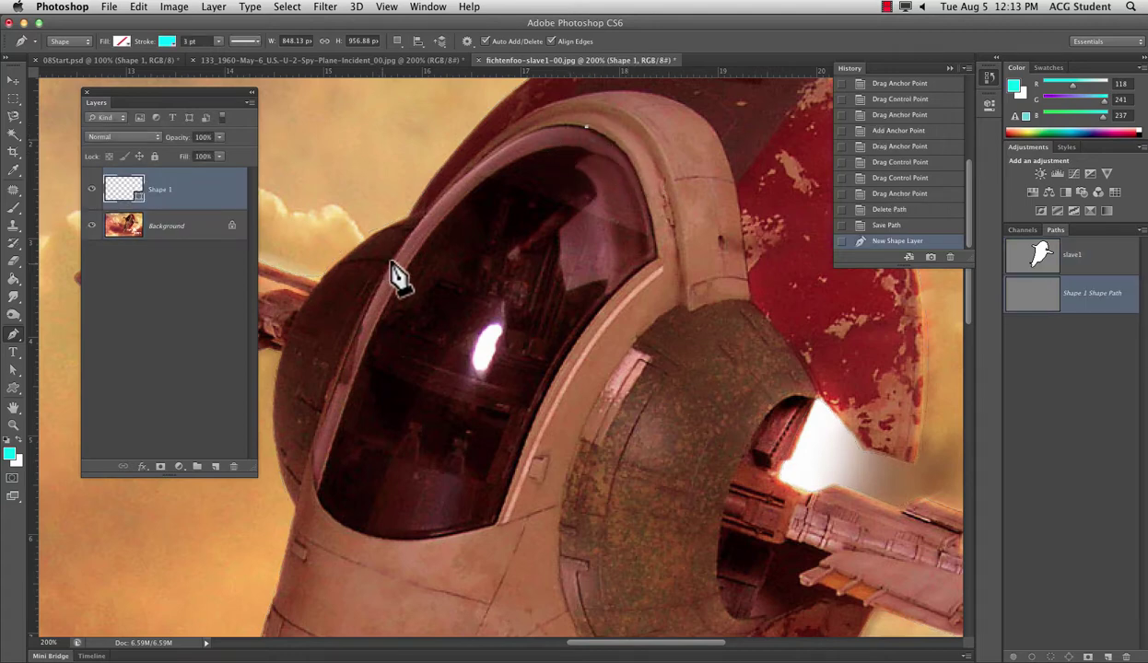
drag(398, 252, 305, 398)
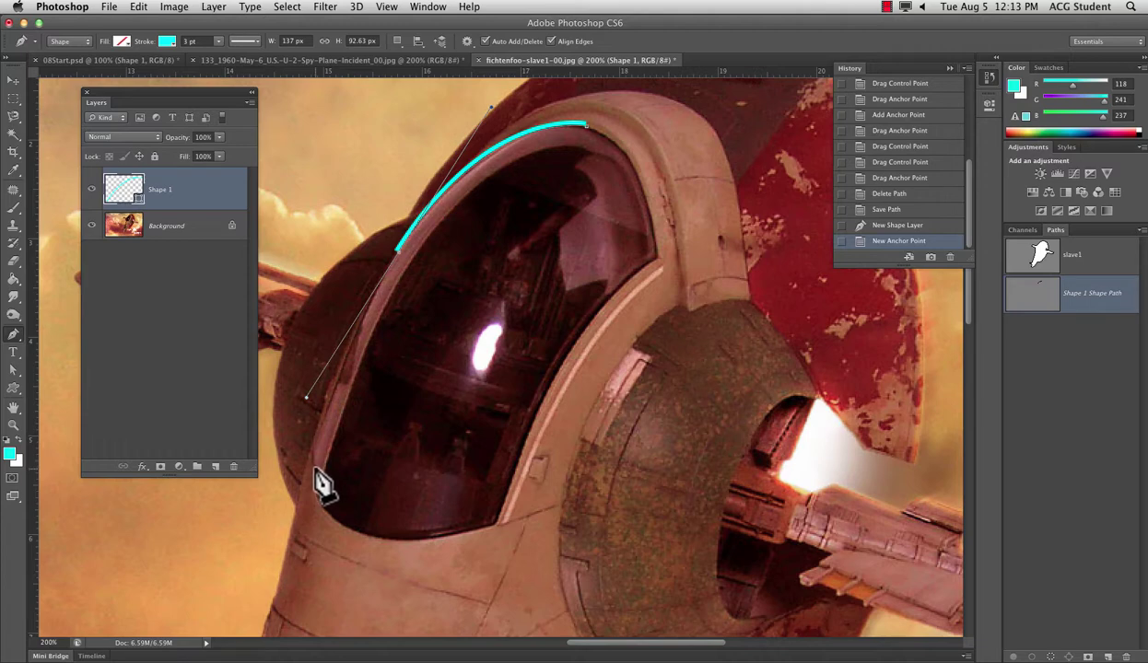
click(311, 461)
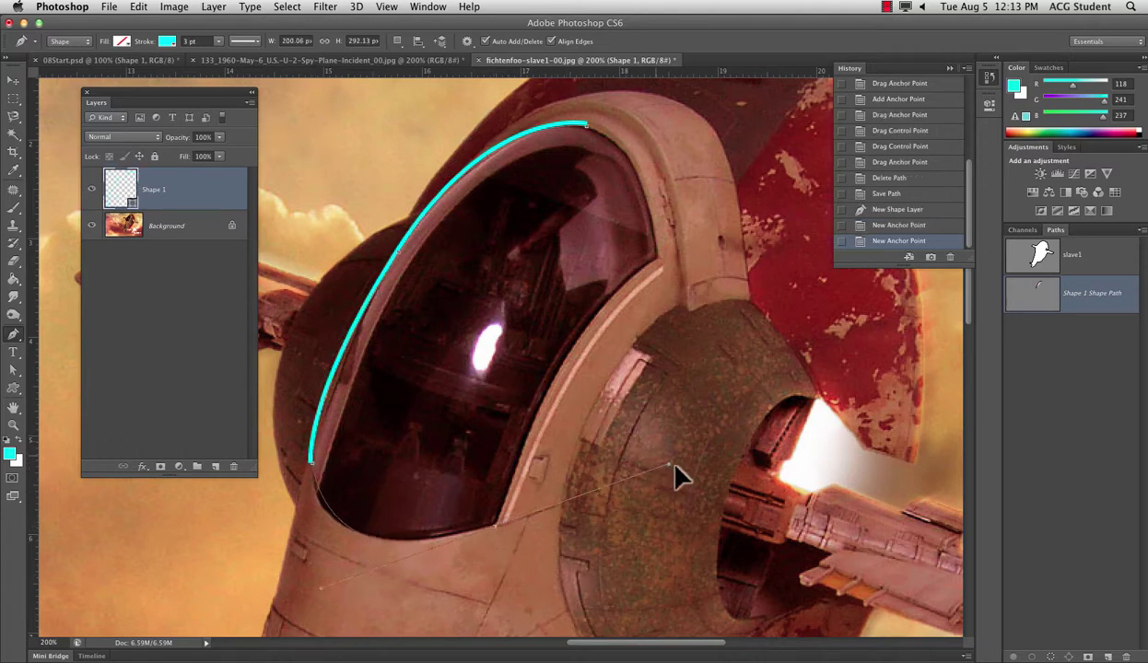
drag(675, 468, 698, 477)
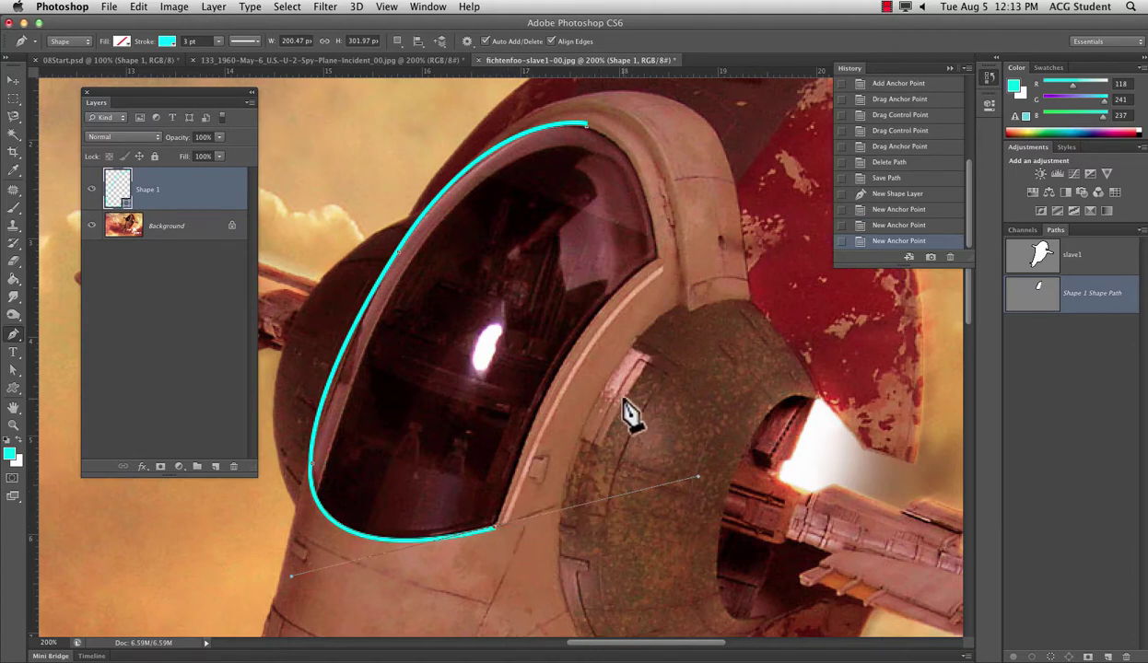
Trace the cockpit window's right side with sharp corners at both ends, and close the path at its top starting point
click(660, 269)
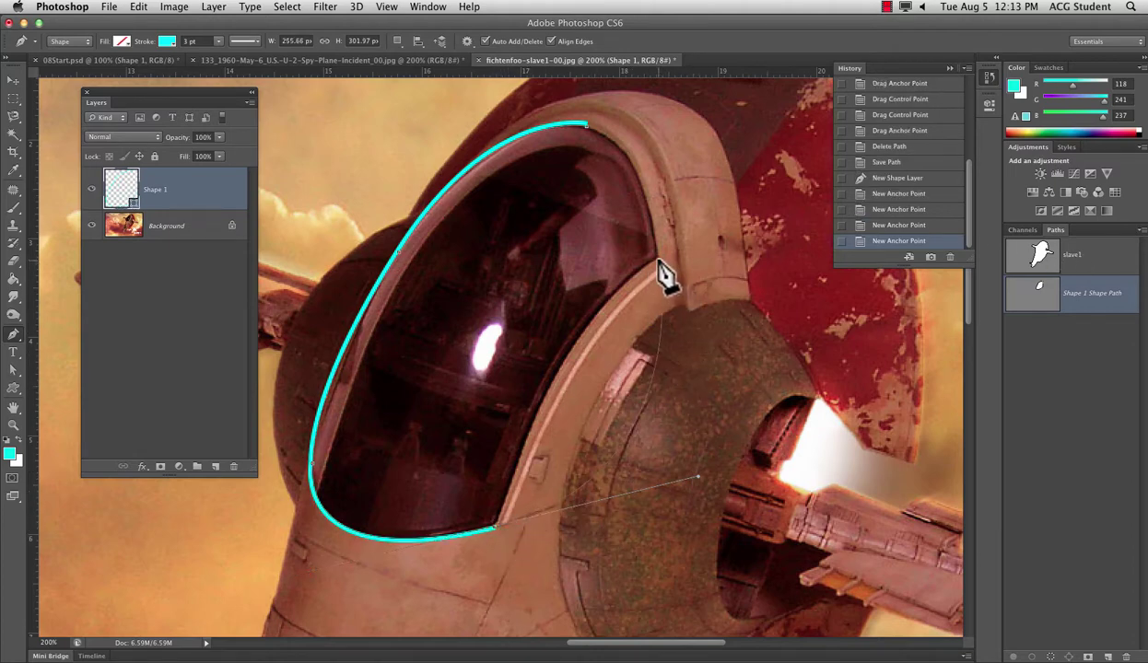
key(super+z)
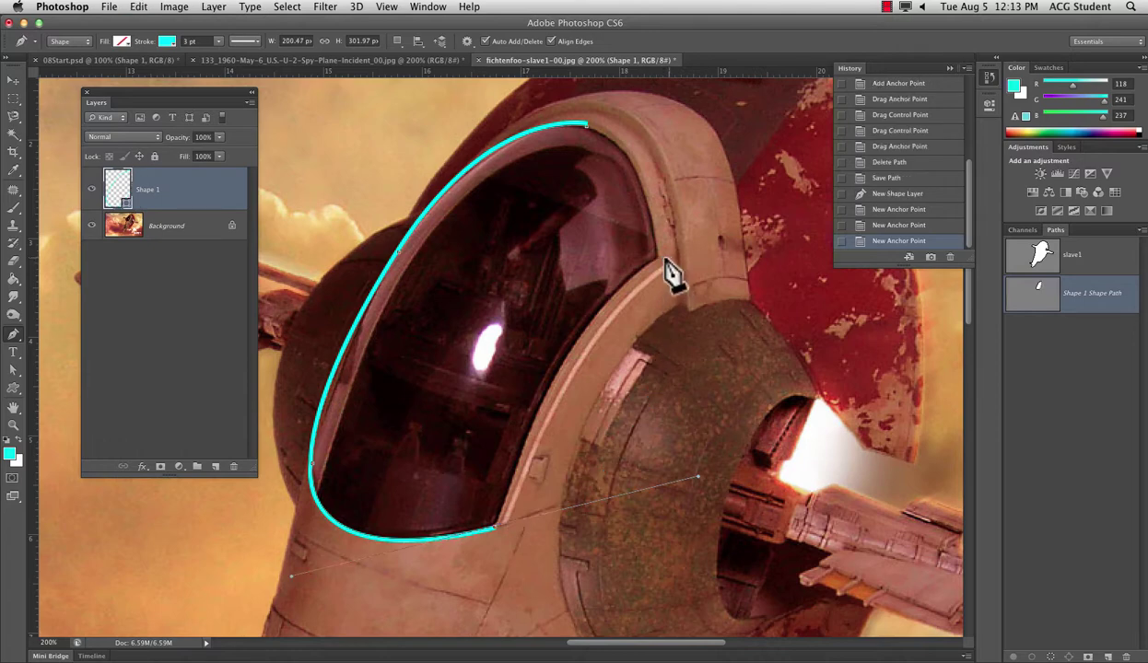
click(493, 531)
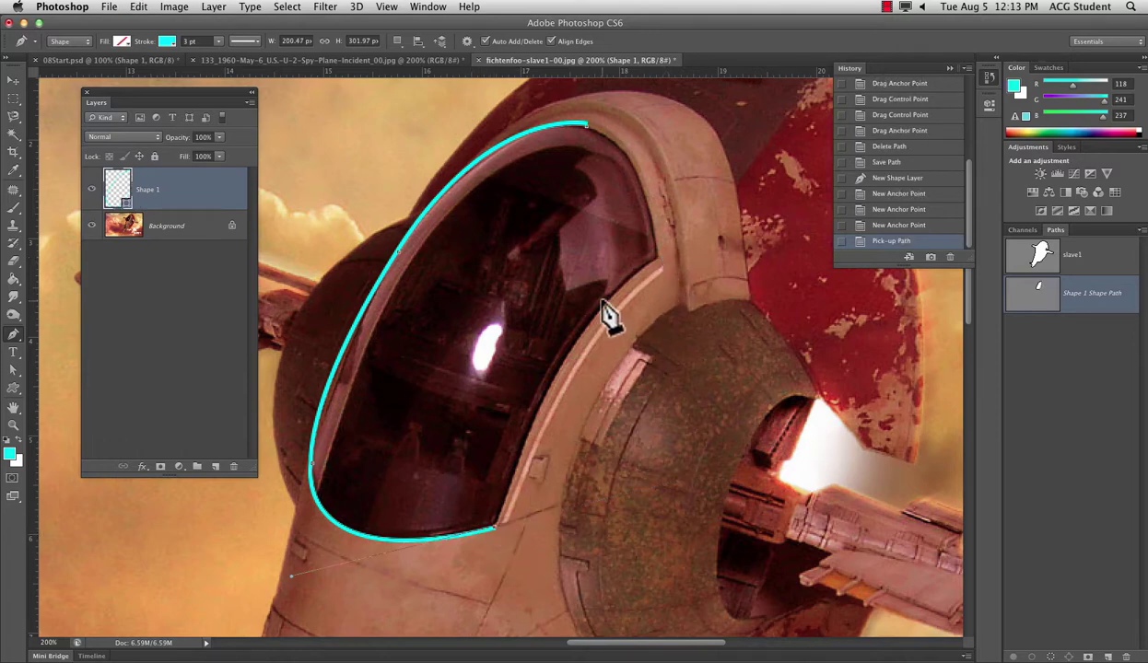
drag(729, 214, 773, 187)
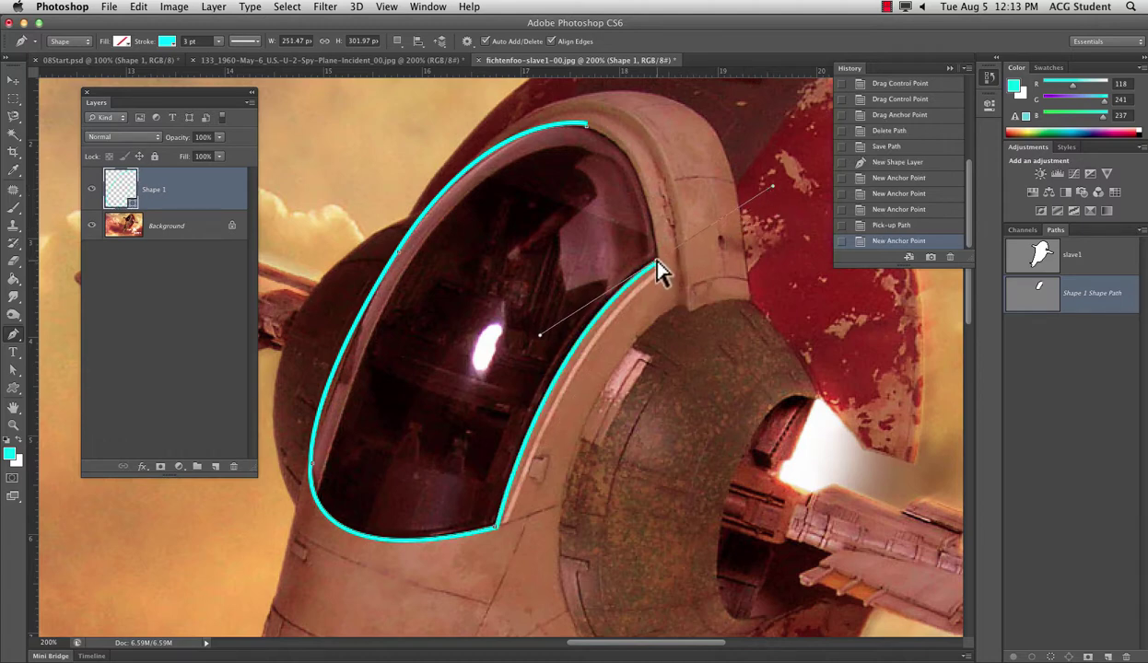
click(655, 265)
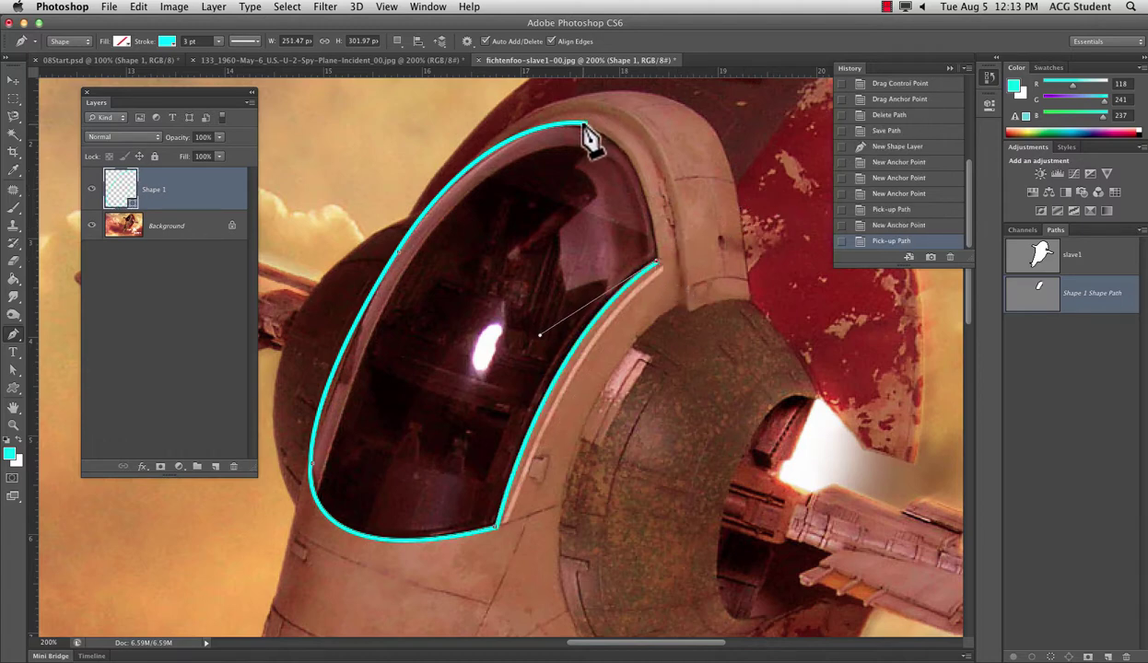
drag(582, 123, 547, 136)
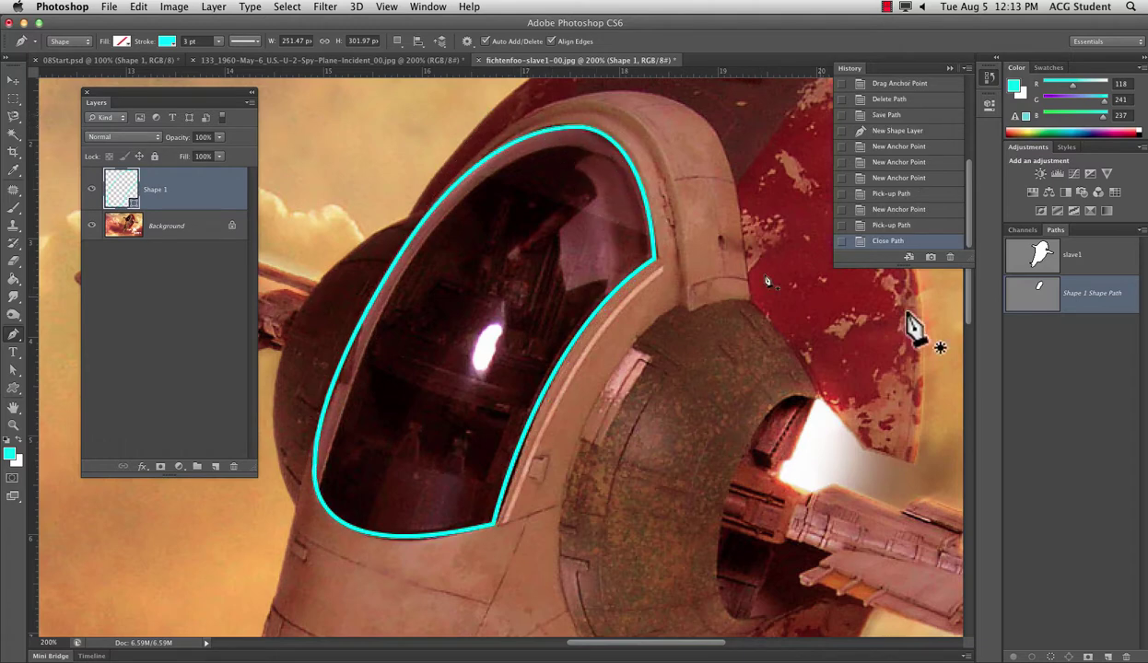
Save the cockpit outline as a path named window, delete the Shape 1 shape path, and select the slave1 path
double_click(1080, 309)
text(window)
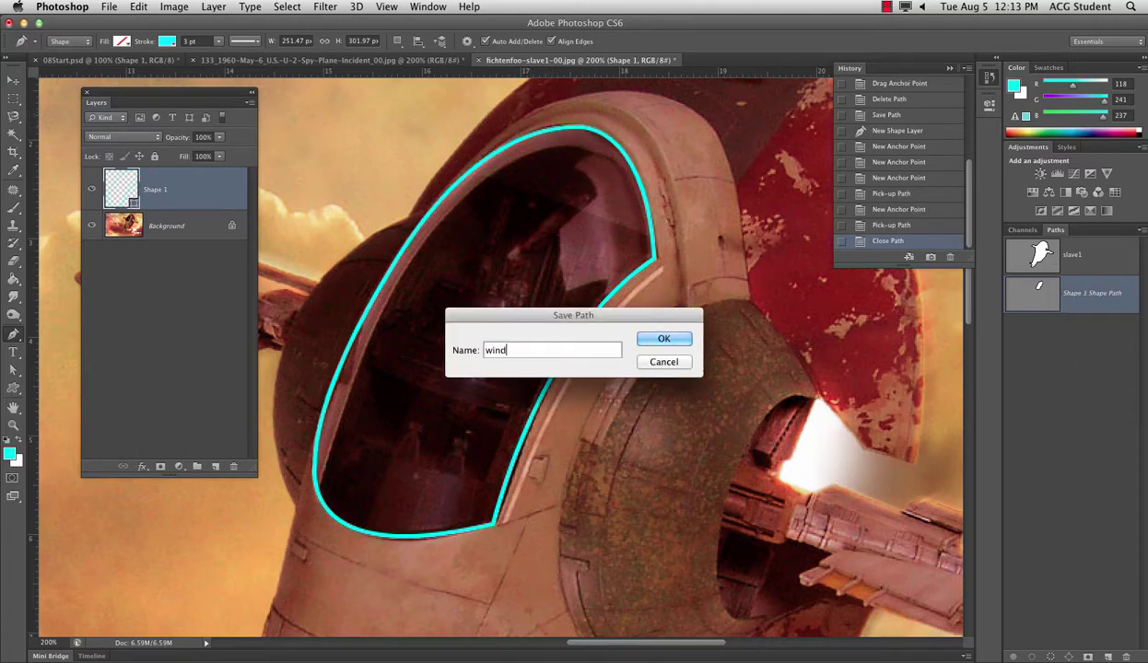
click(670, 339)
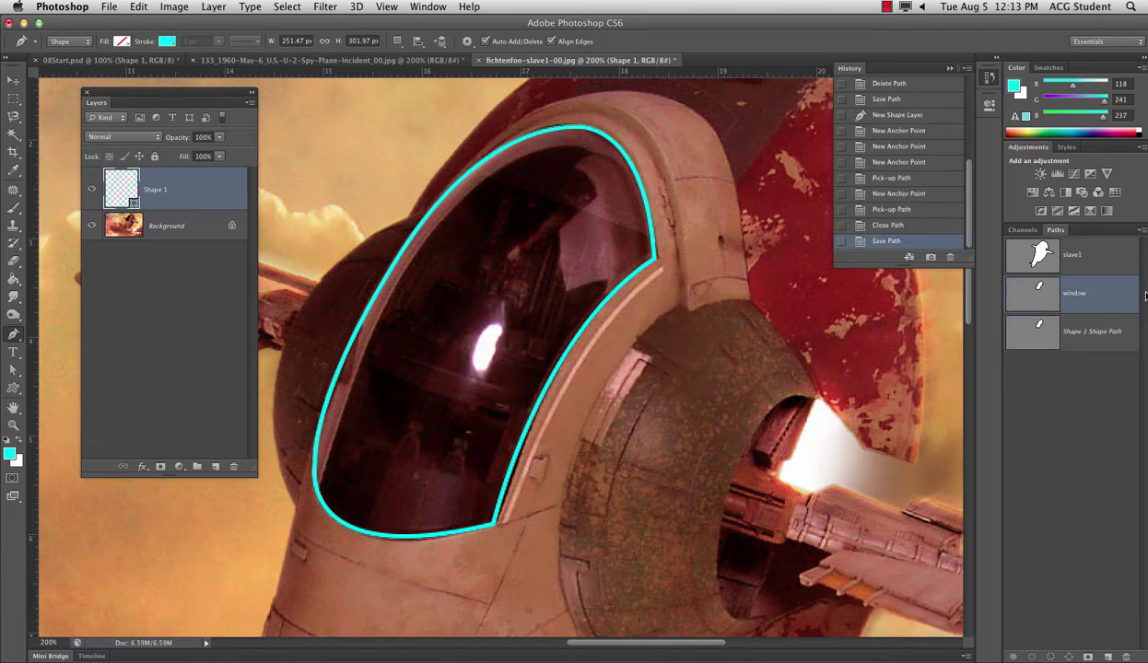
drag(1106, 355, 1126, 657)
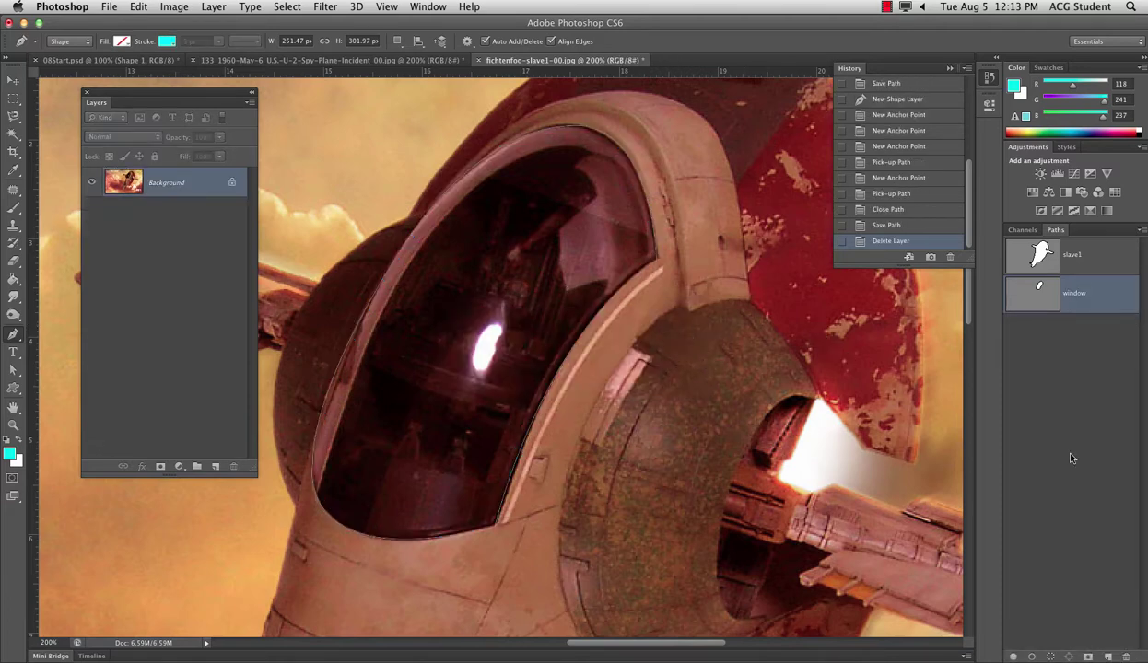
click(1043, 253)
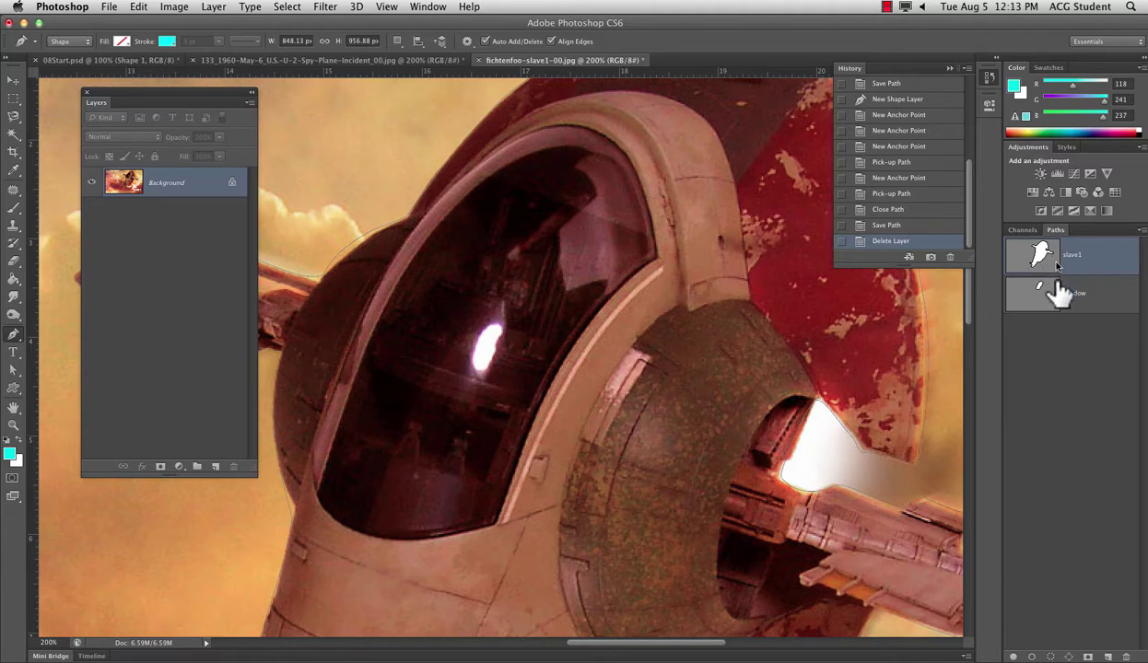
Load the slave1 path as a selection, and subtract the window path from it with a 0-pixel feather and anti-aliasing
click(1050, 656)
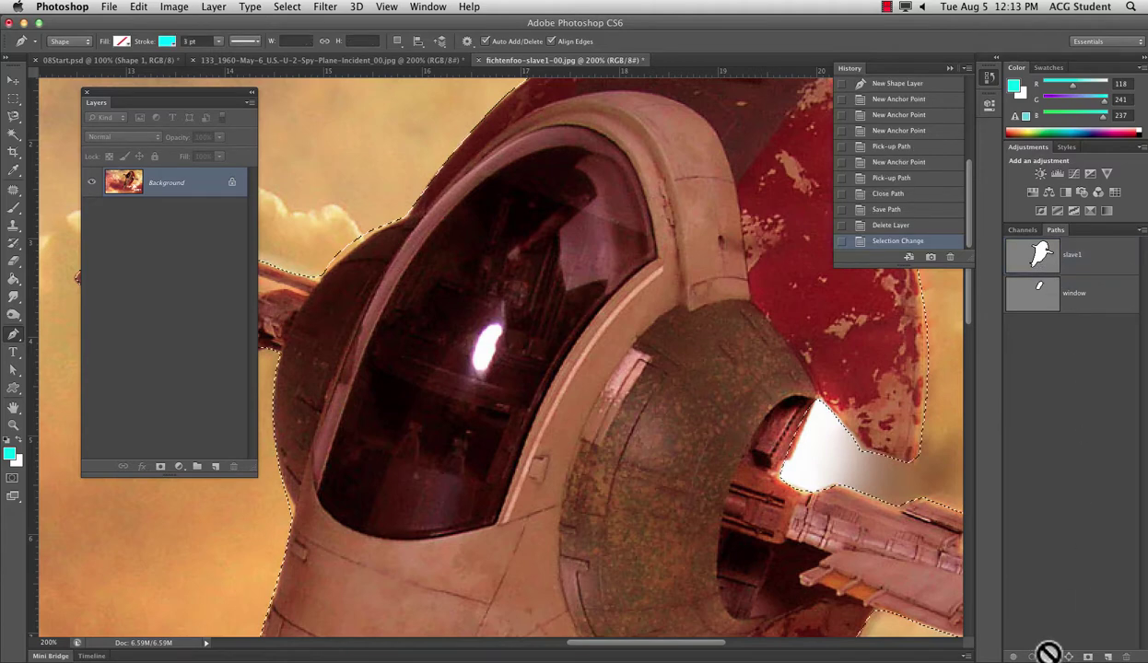
key(super+h)
key(super+0)
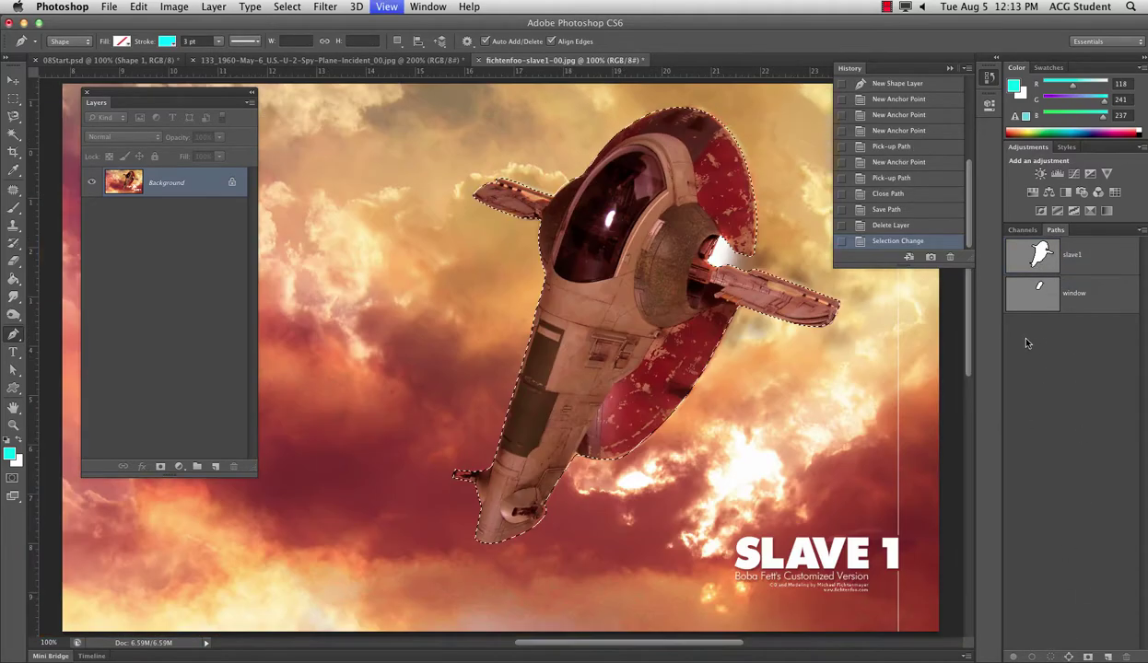
click(1069, 298)
click(1140, 230)
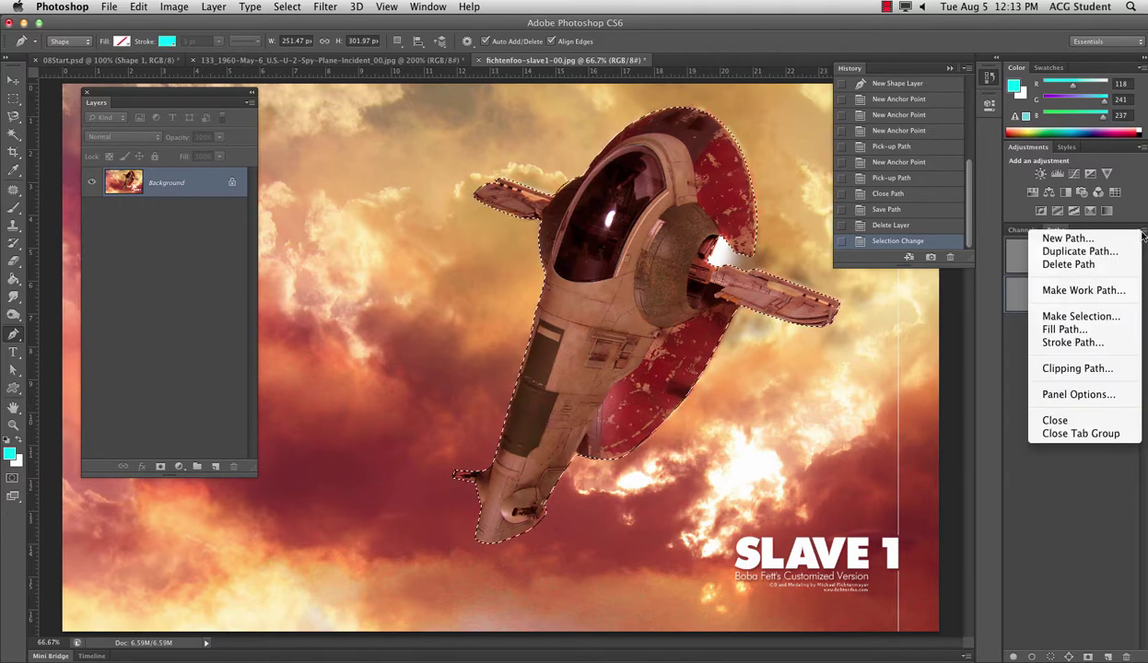
click(1089, 319)
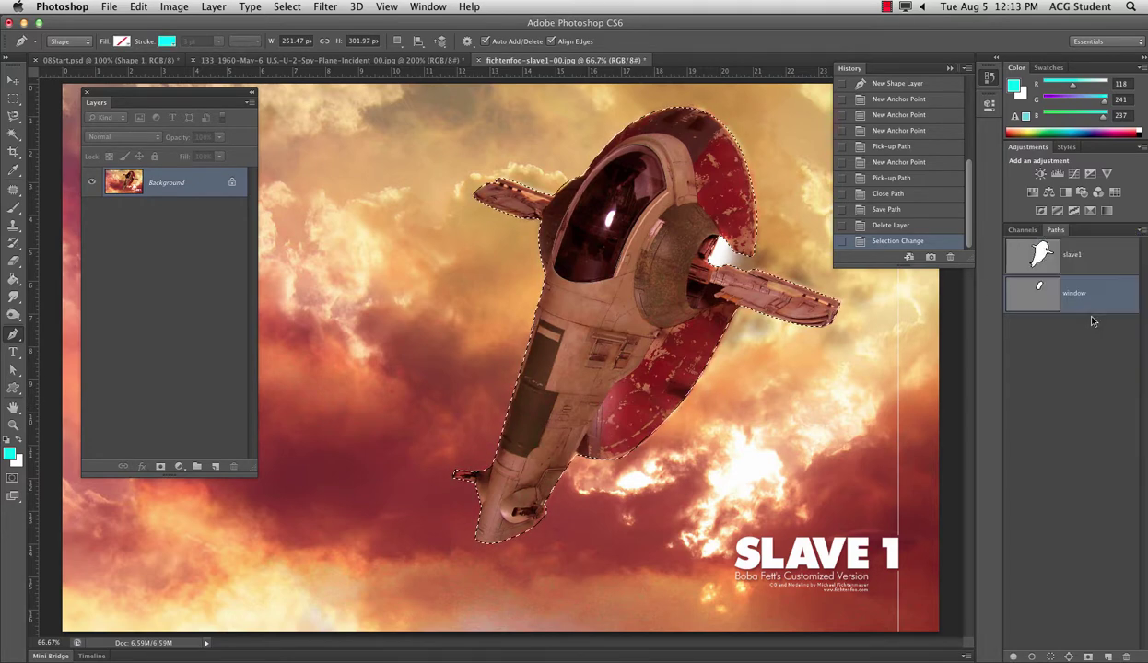
click(477, 367)
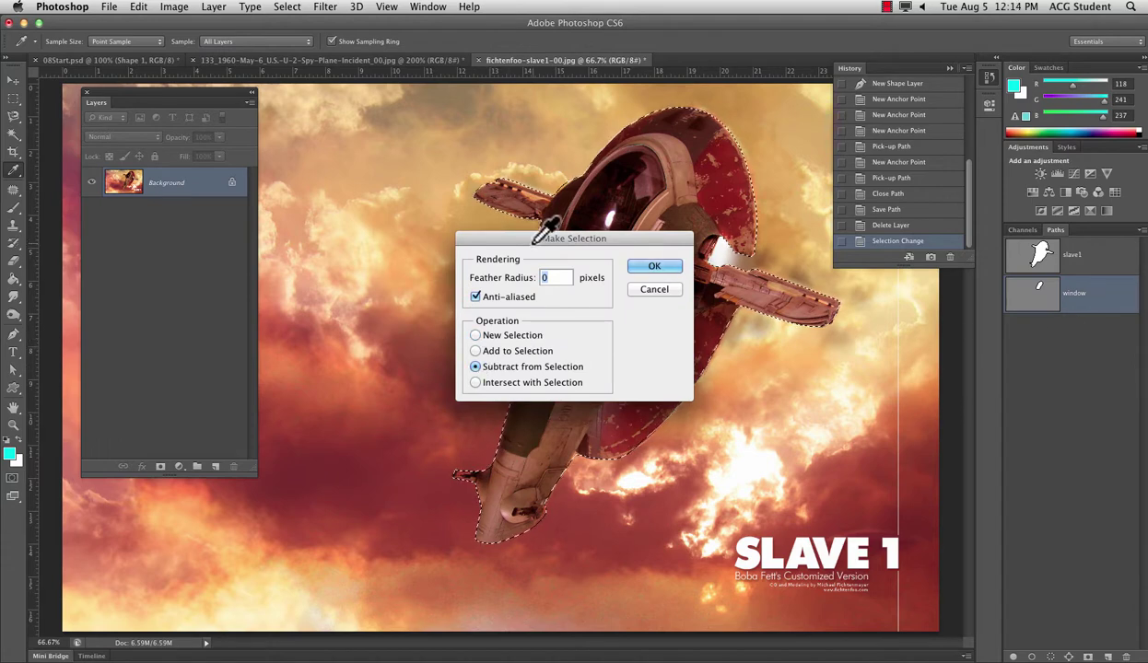
drag(465, 237, 776, 294)
click(952, 330)
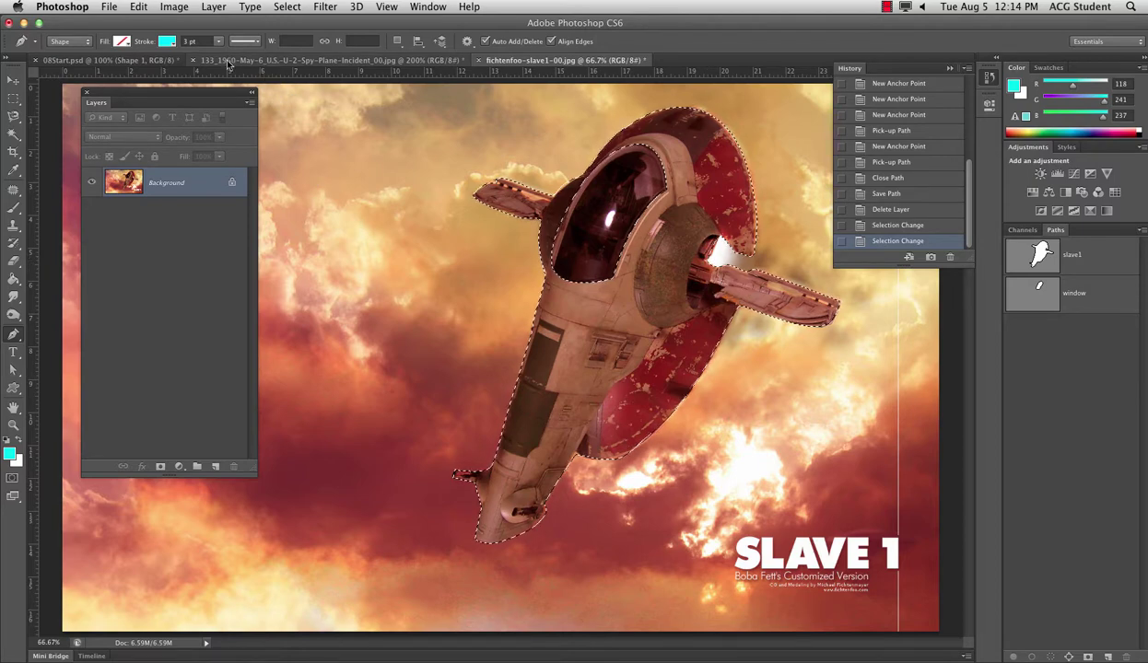
click(139, 8)
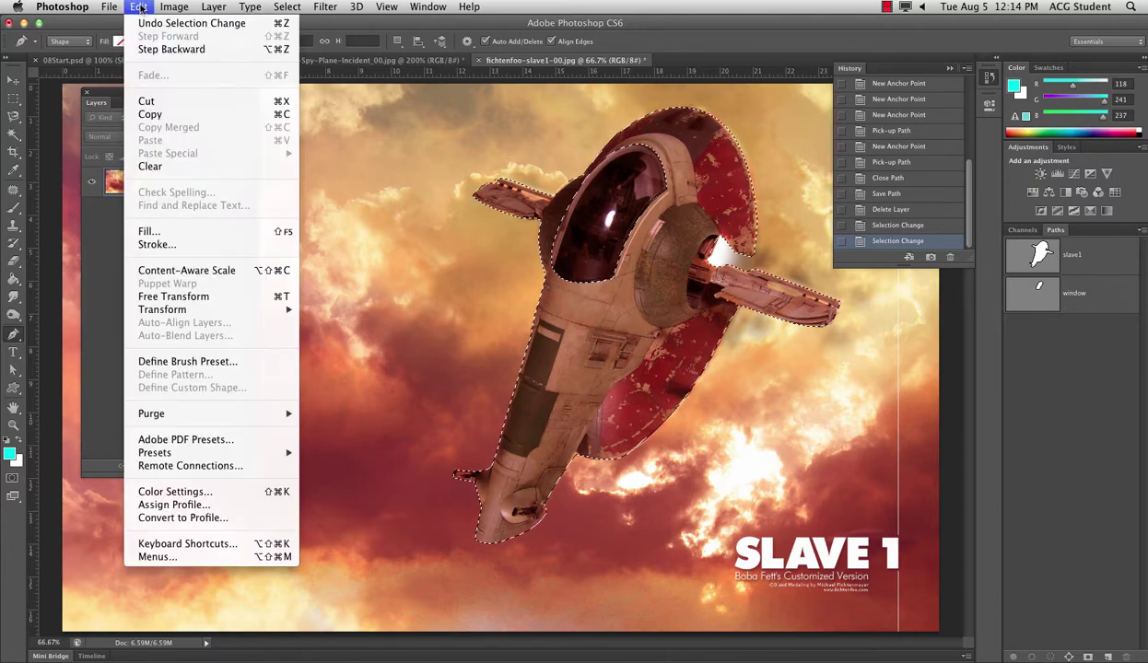
click(220, 391)
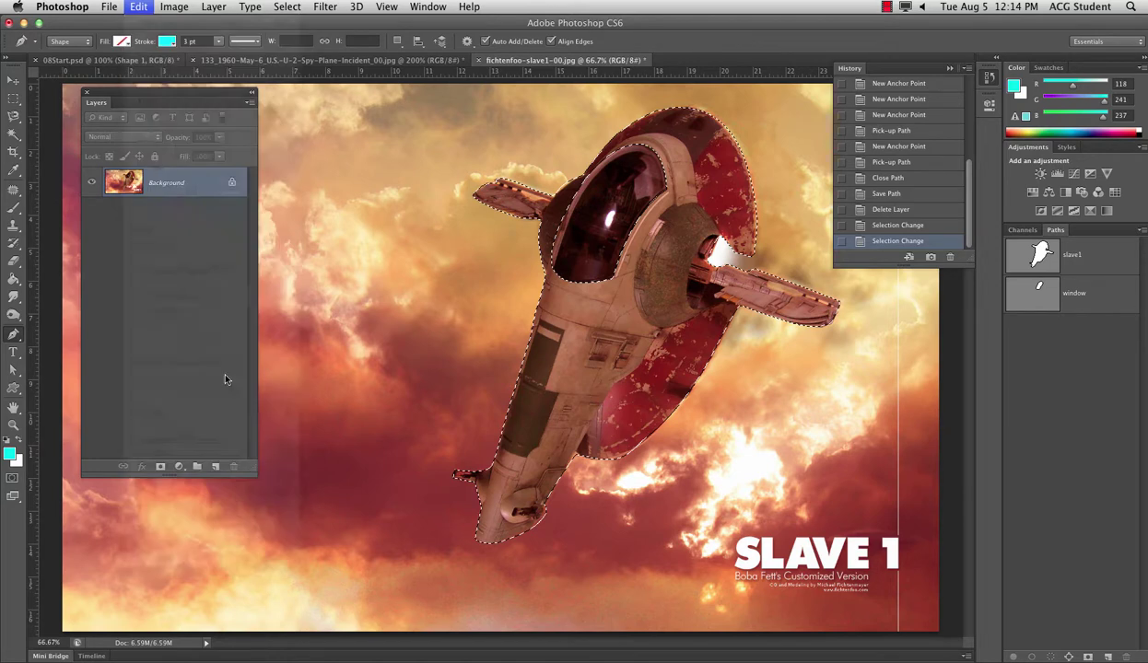
click(1072, 263)
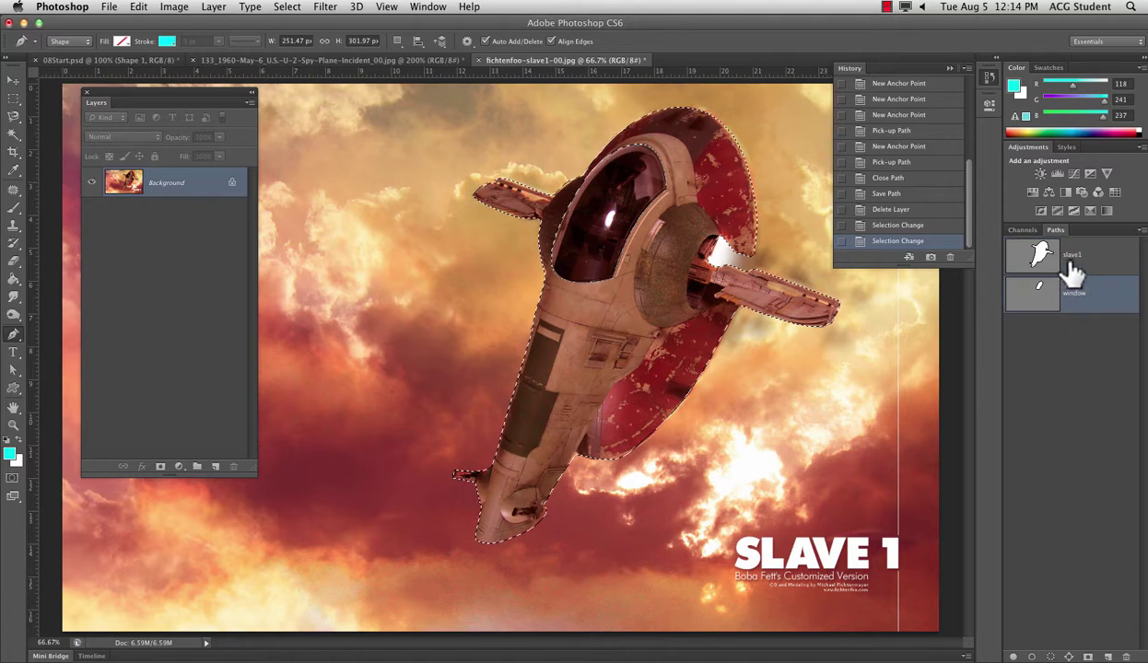
click(1103, 254)
click(1140, 232)
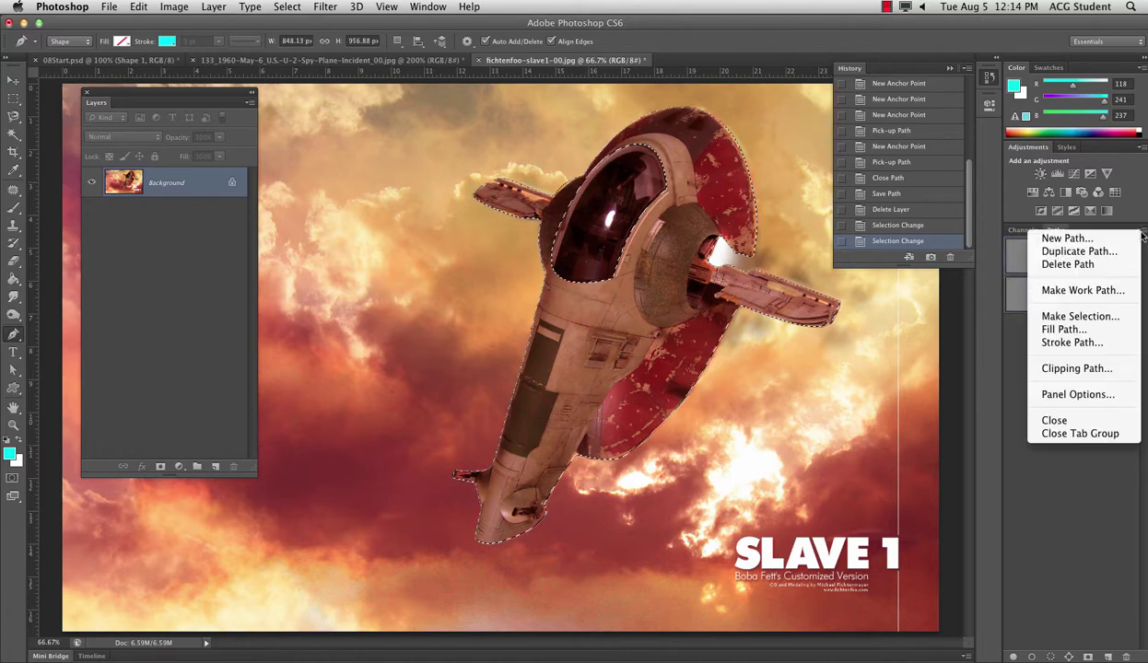
click(1143, 234)
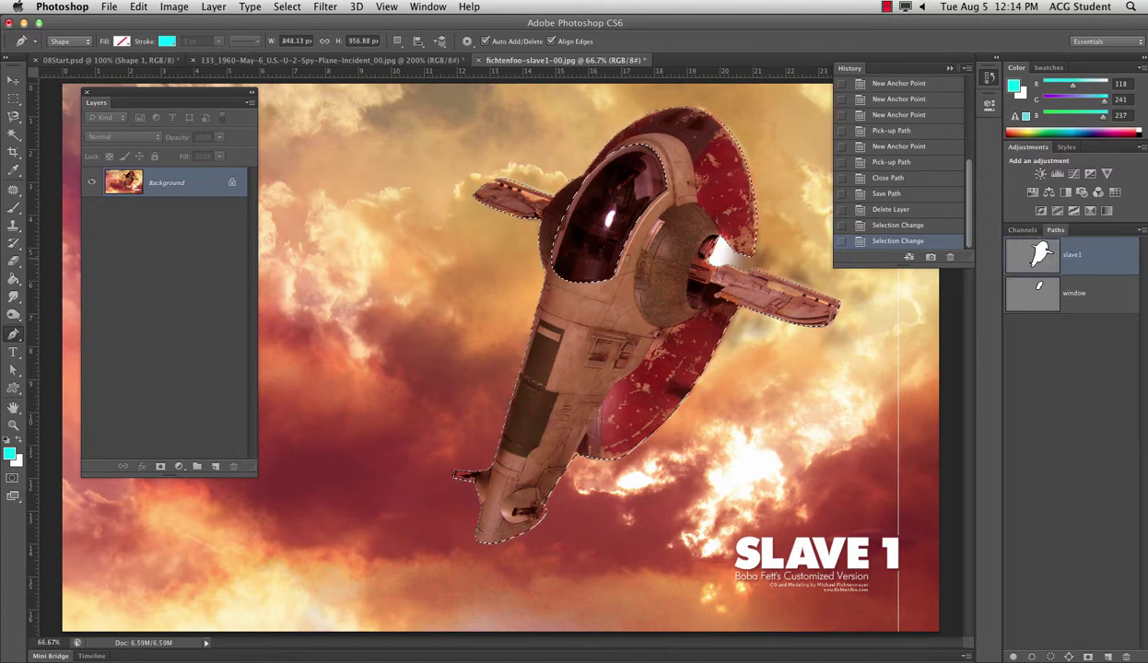
click(139, 7)
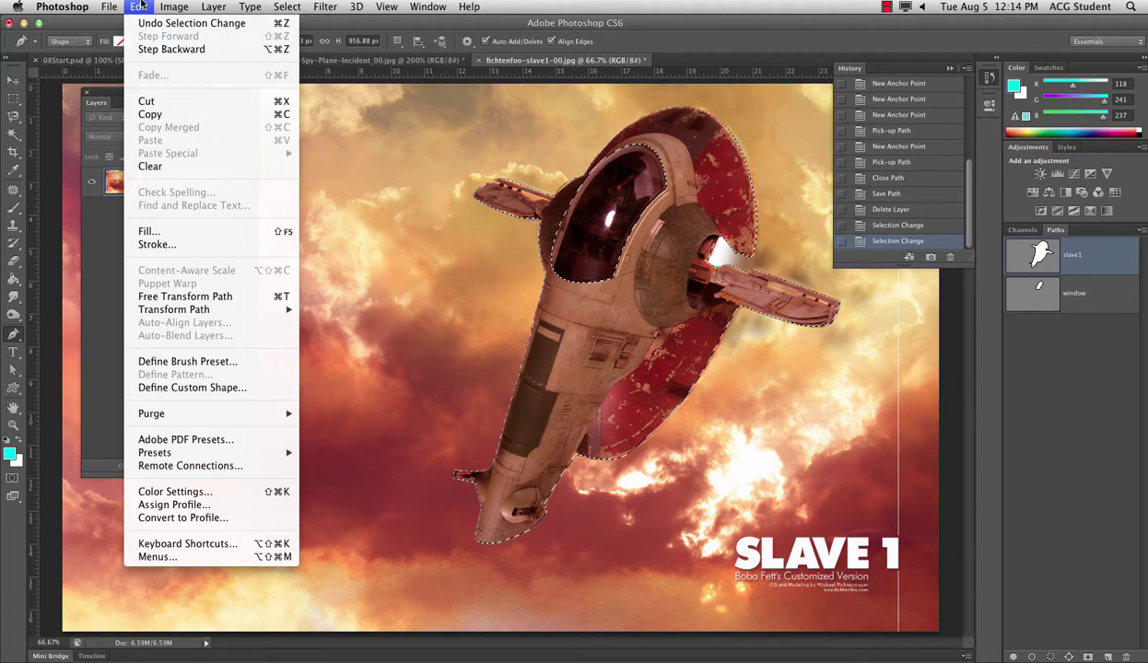
click(145, 387)
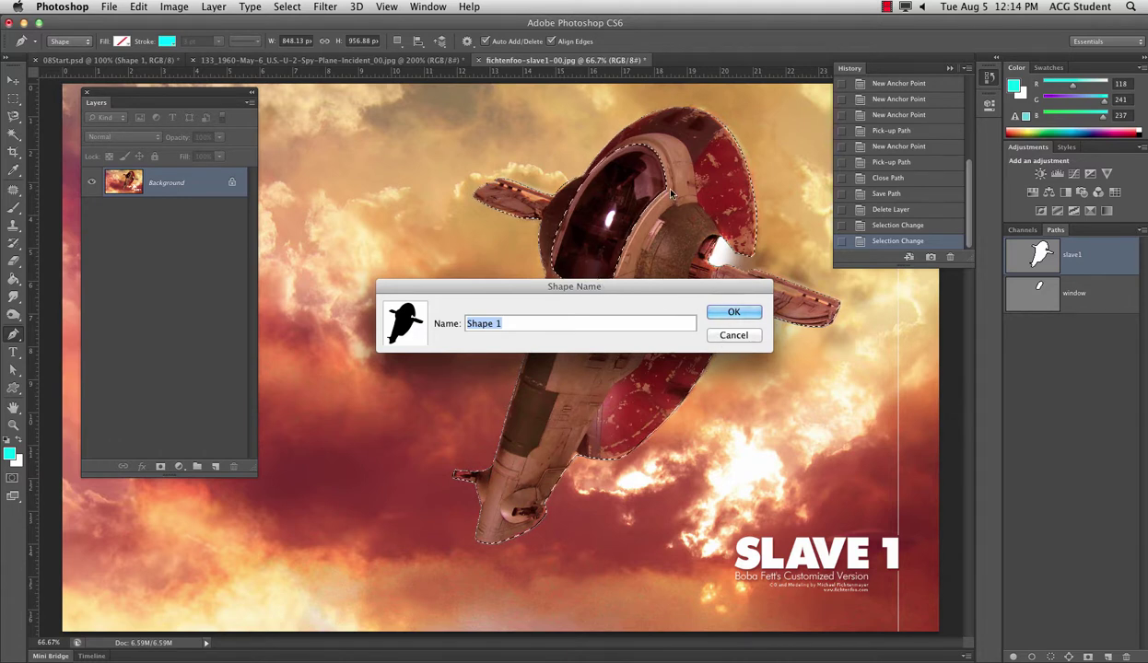
click(734, 337)
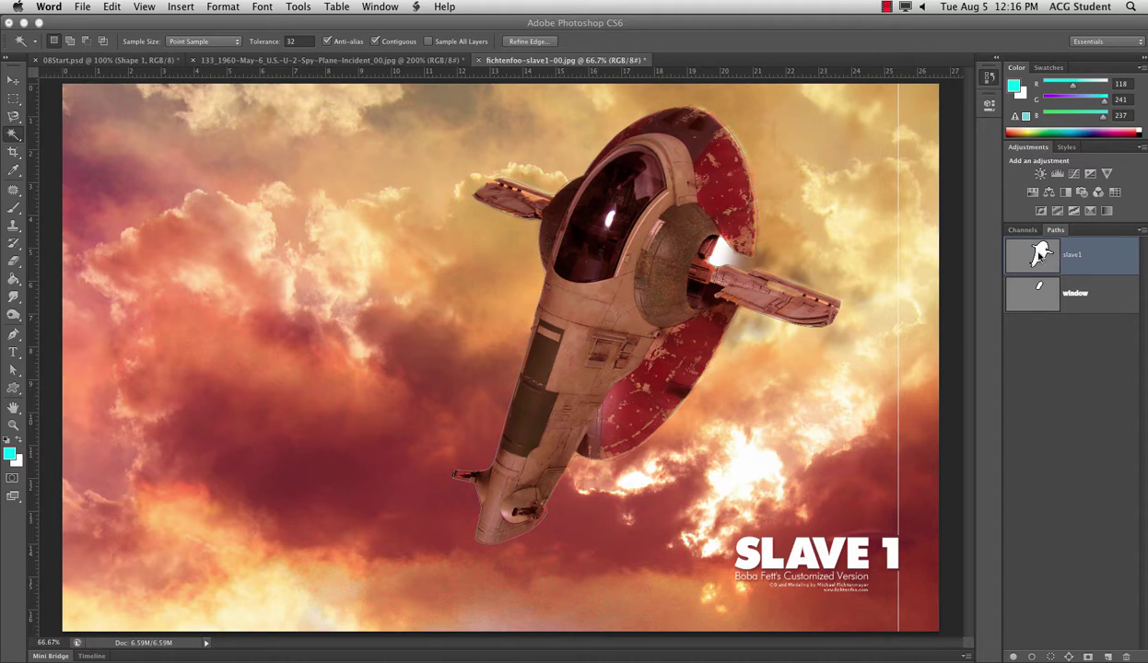
Make a new selection from the slave1 path with a 0-pixel feather and anti-aliasing
click(1067, 269)
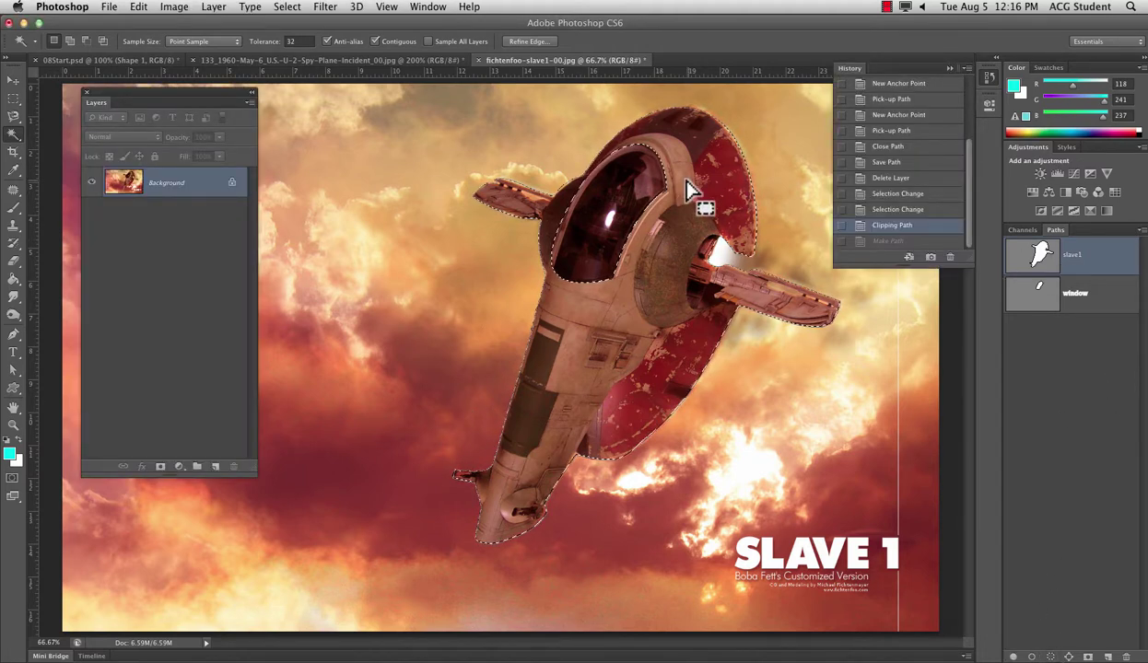
click(1142, 231)
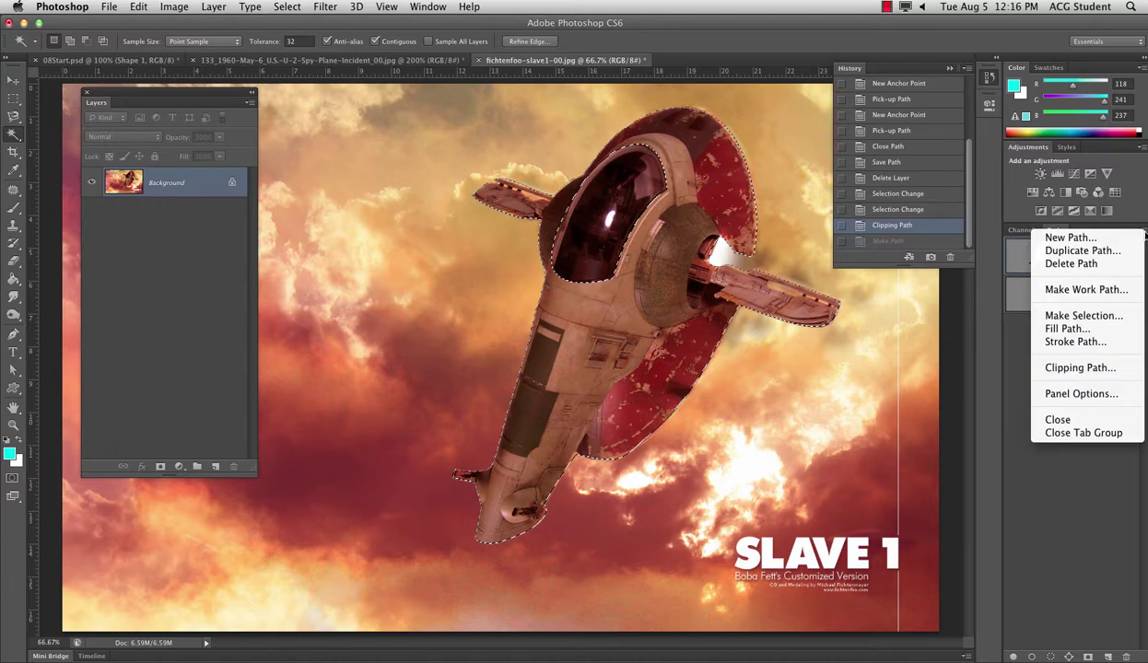
click(1069, 307)
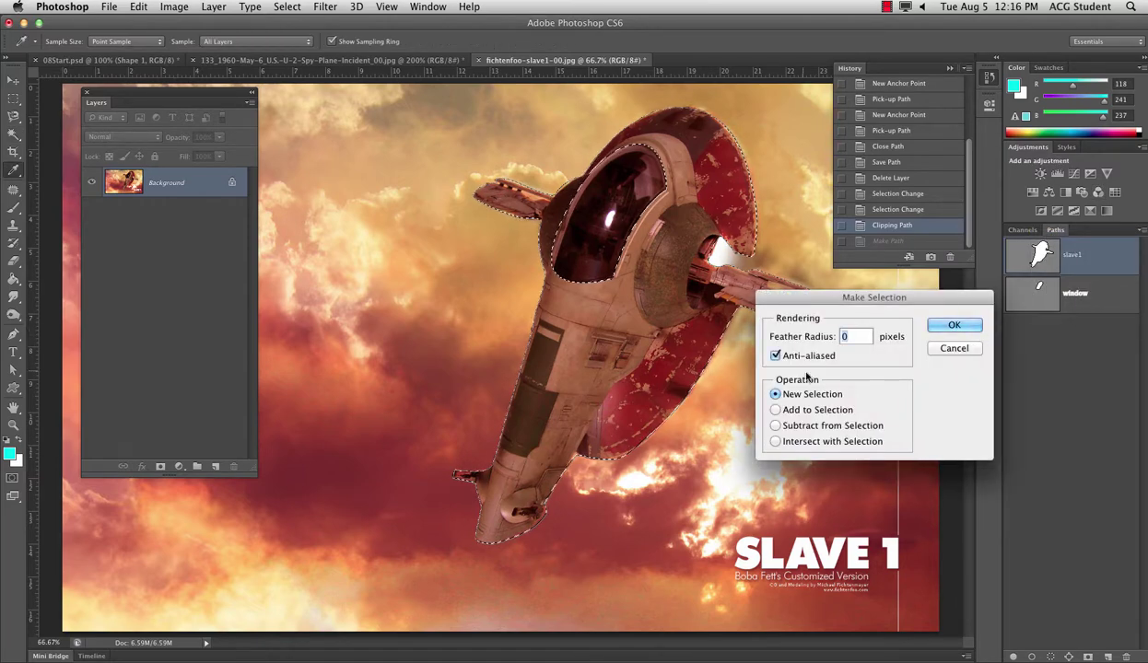
click(953, 325)
key(w)
Subtract the window path from the spaceship selection with a 0-pixel feather and anti-aliasing
click(1076, 295)
click(1142, 231)
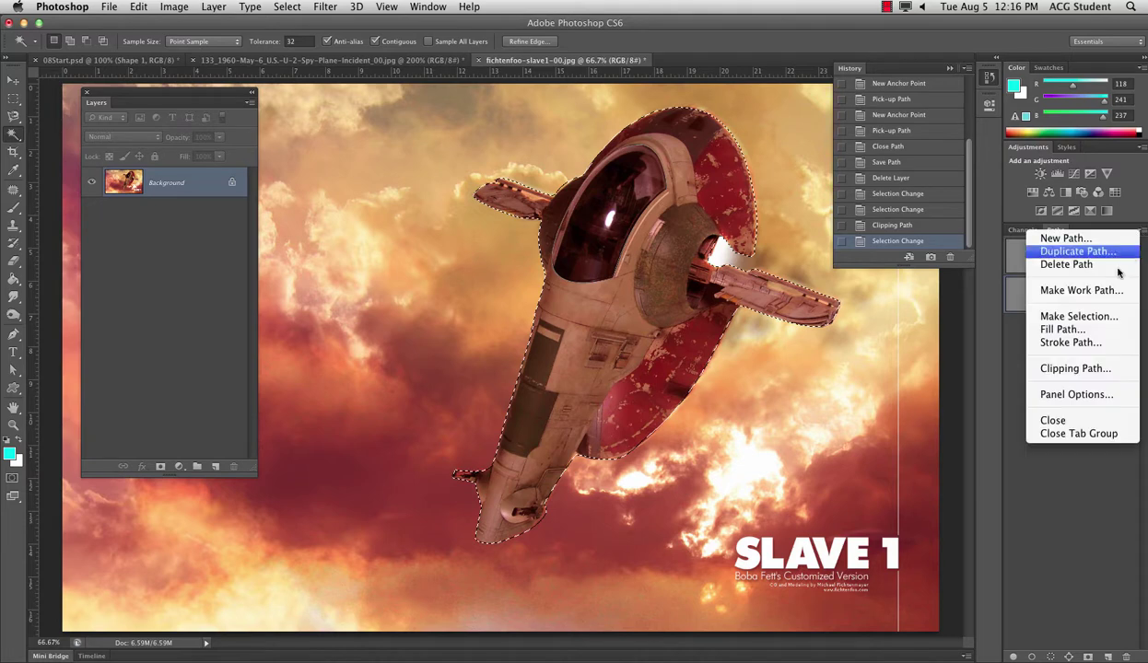
click(1071, 316)
click(811, 425)
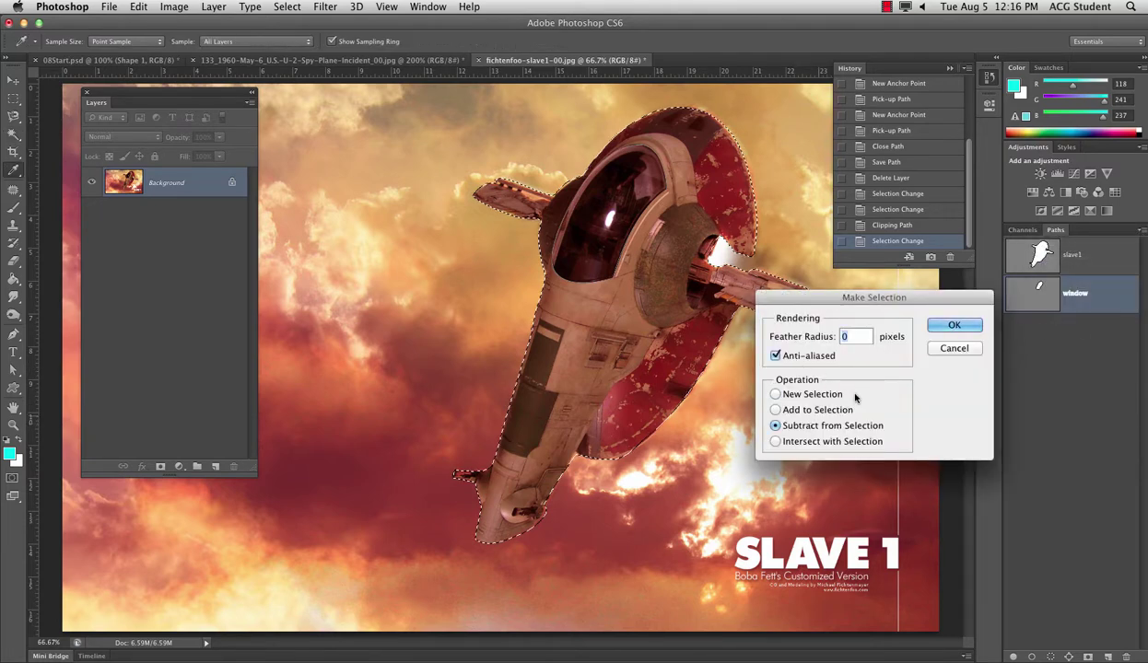
click(952, 324)
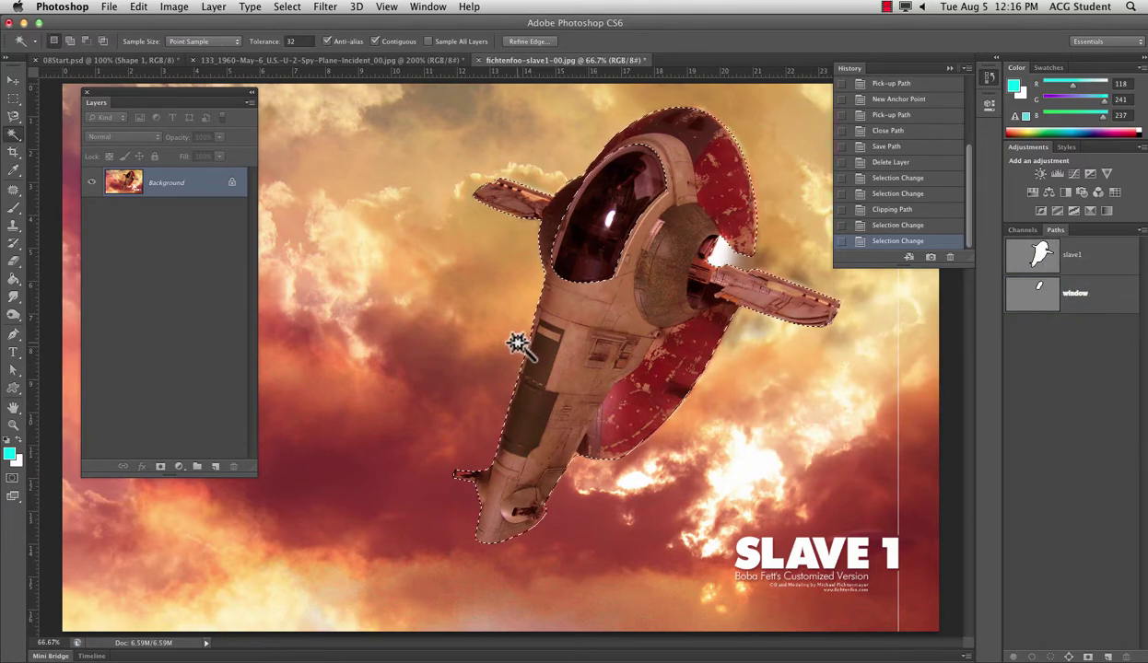
click(139, 7)
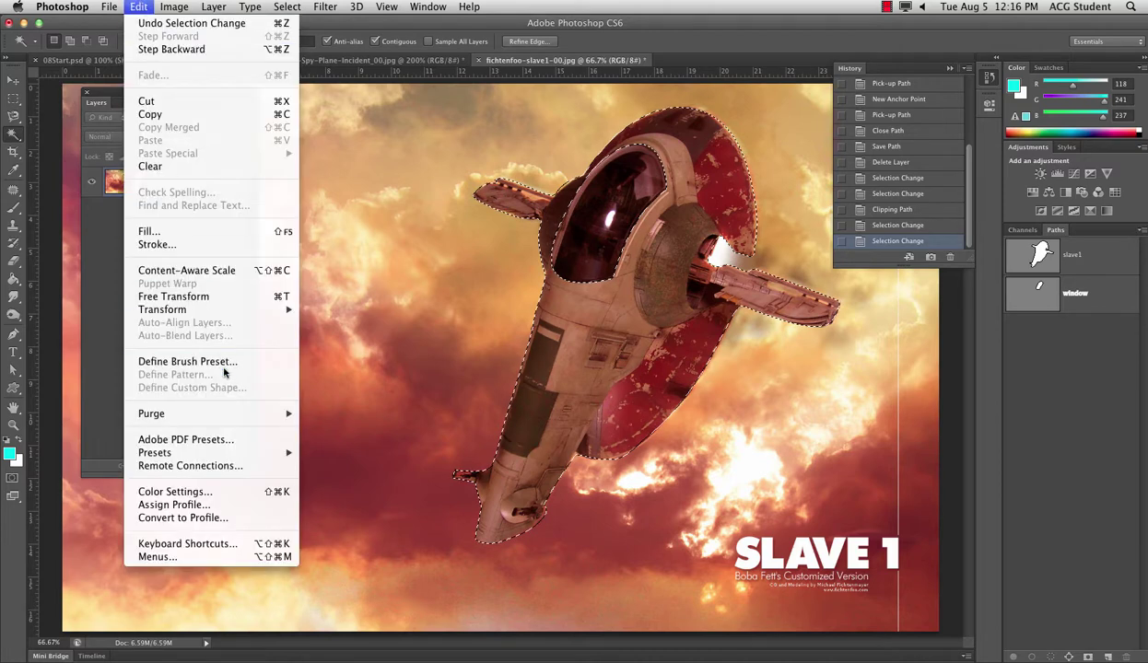
key(Escape)
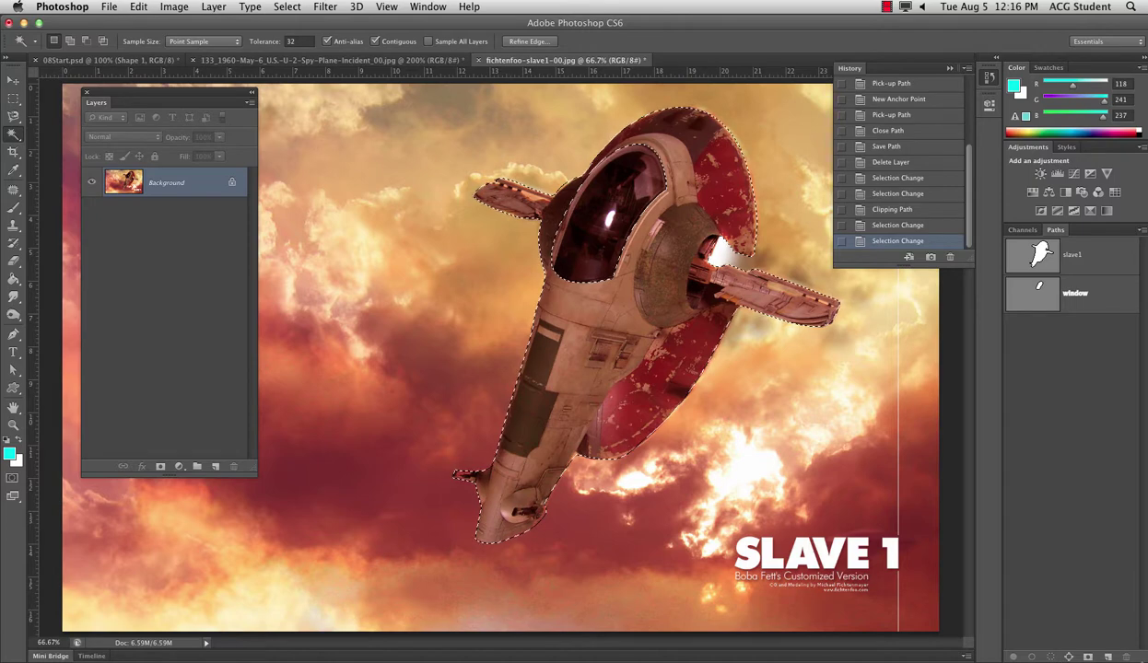
Convert the spaceship selection with its window cut-out into a work path and save it as real ship
drag(1145, 659, 1082, 654)
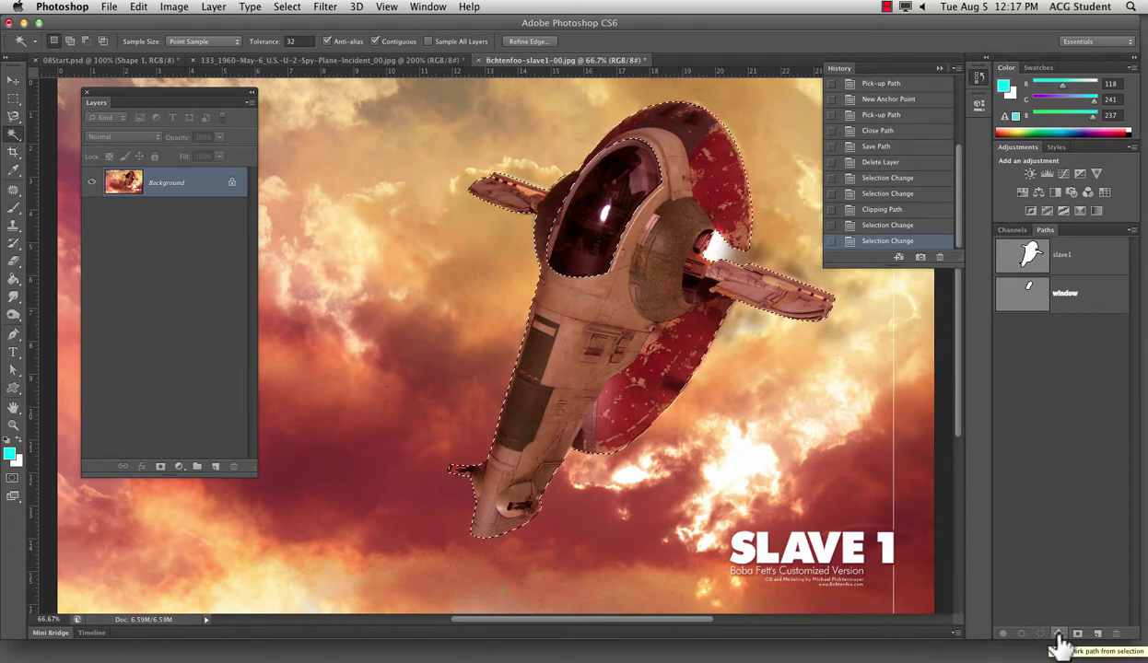
click(1058, 636)
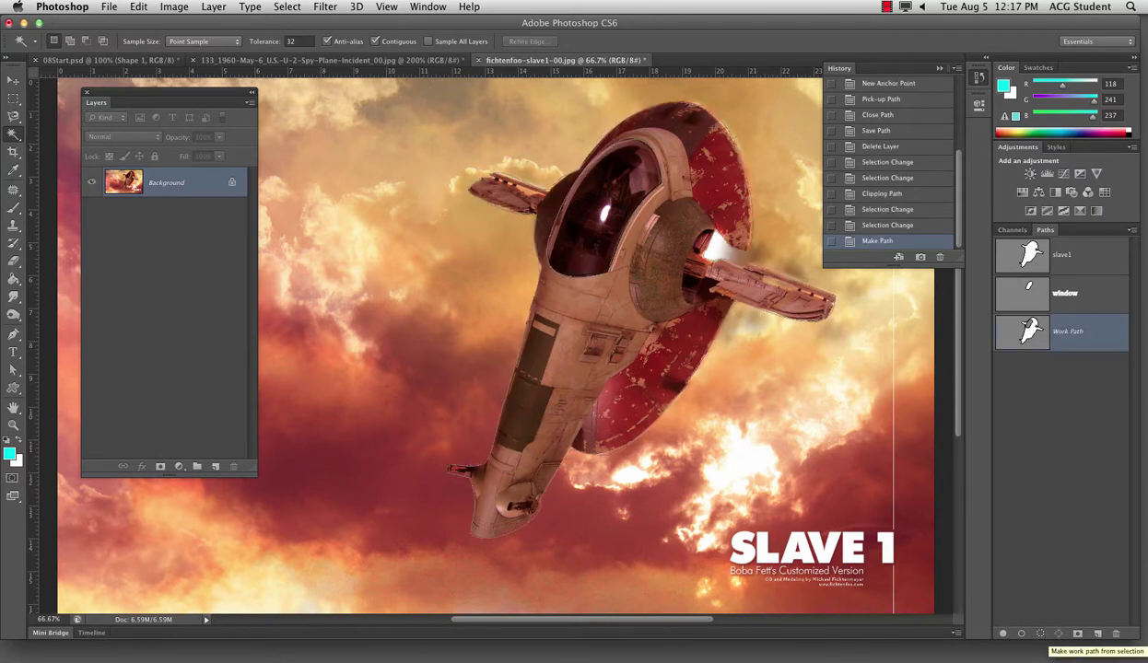
double_click(1062, 335)
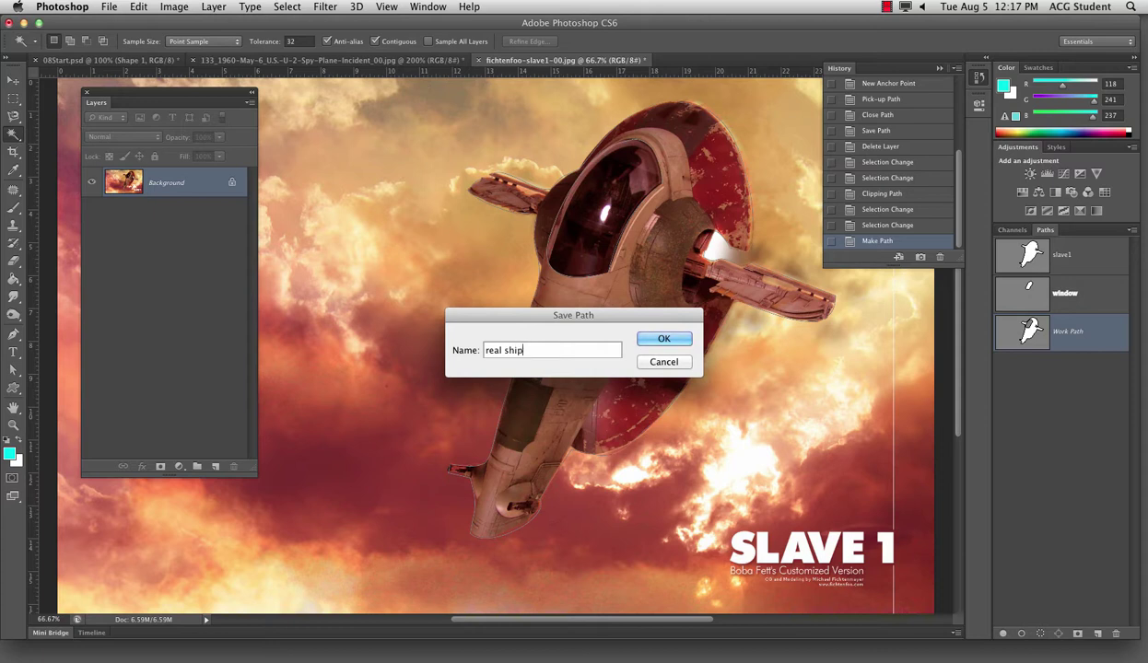
key(Return)
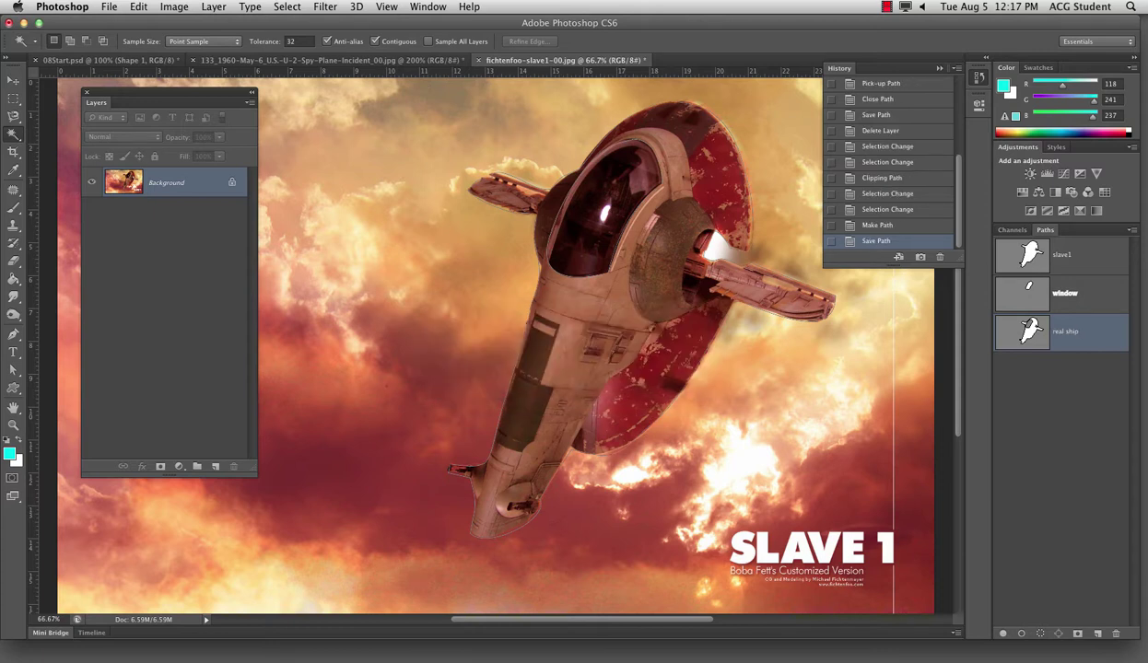
Load the real ship path as a selection, and define the path as a custom shape named slave one
click(1040, 634)
click(138, 7)
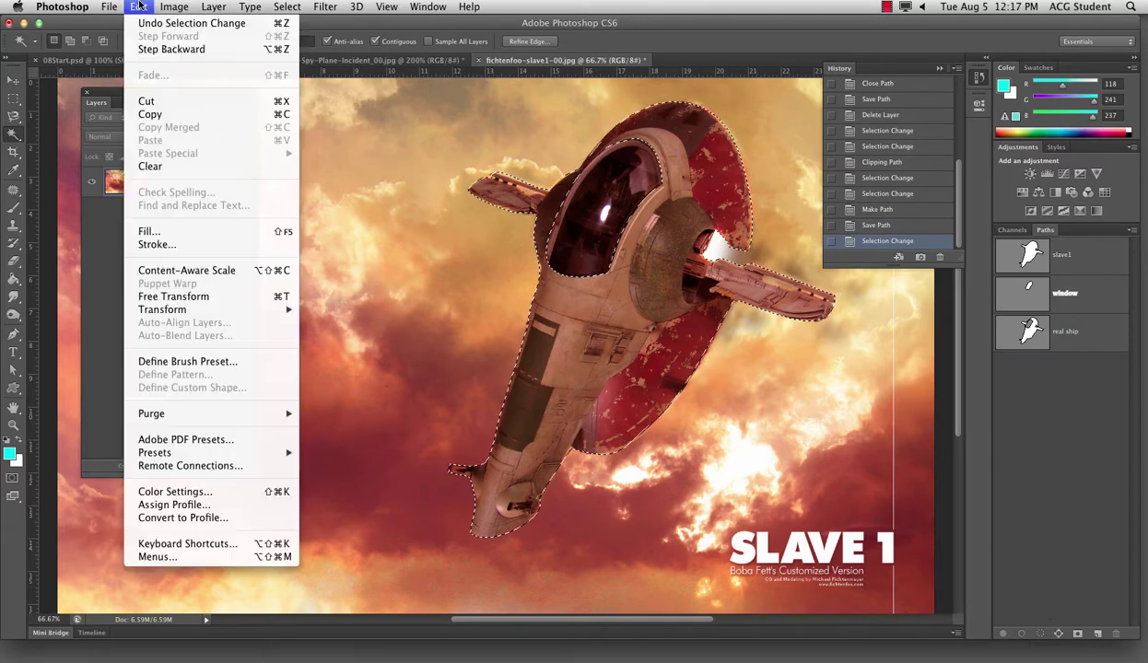
click(1059, 333)
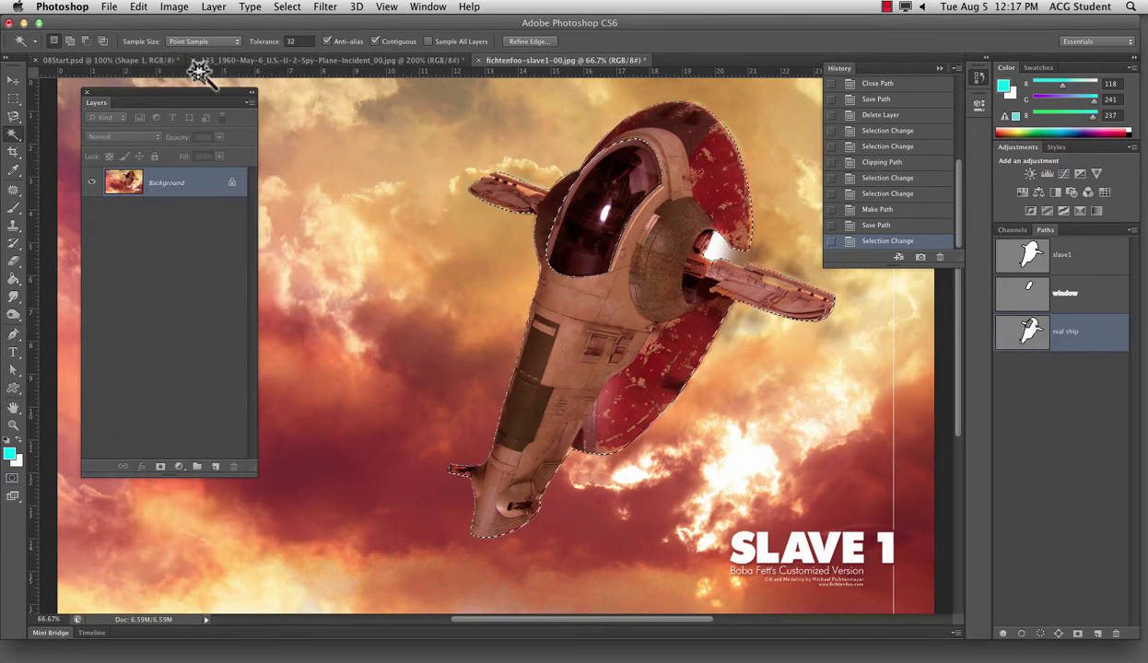
click(138, 6)
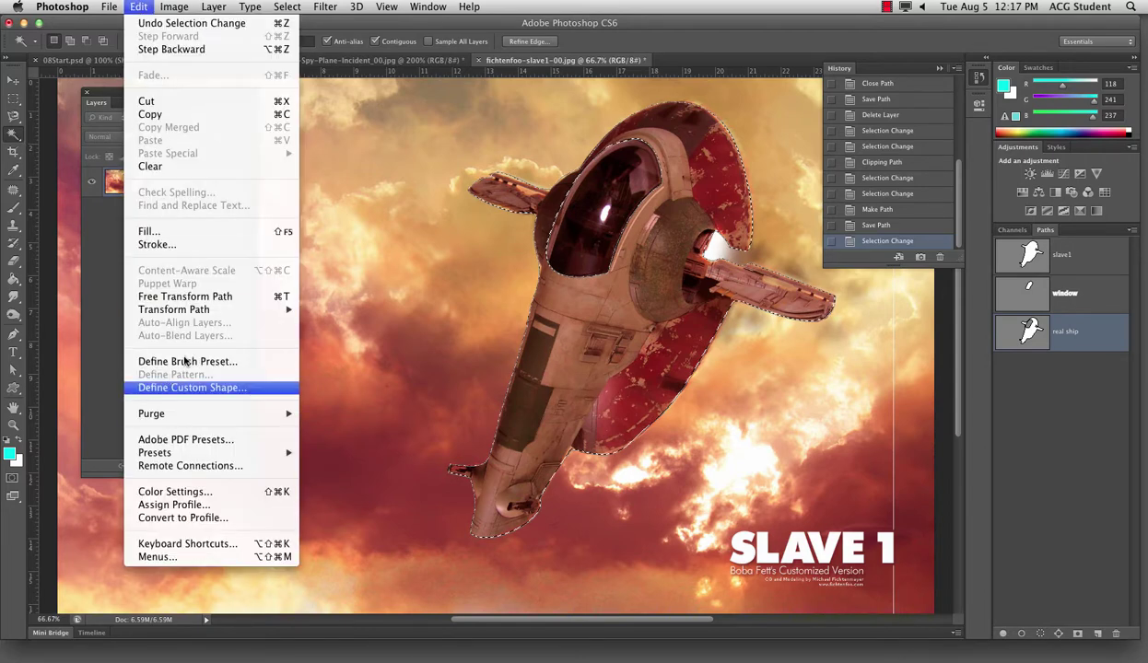
click(168, 388)
text(slave one)
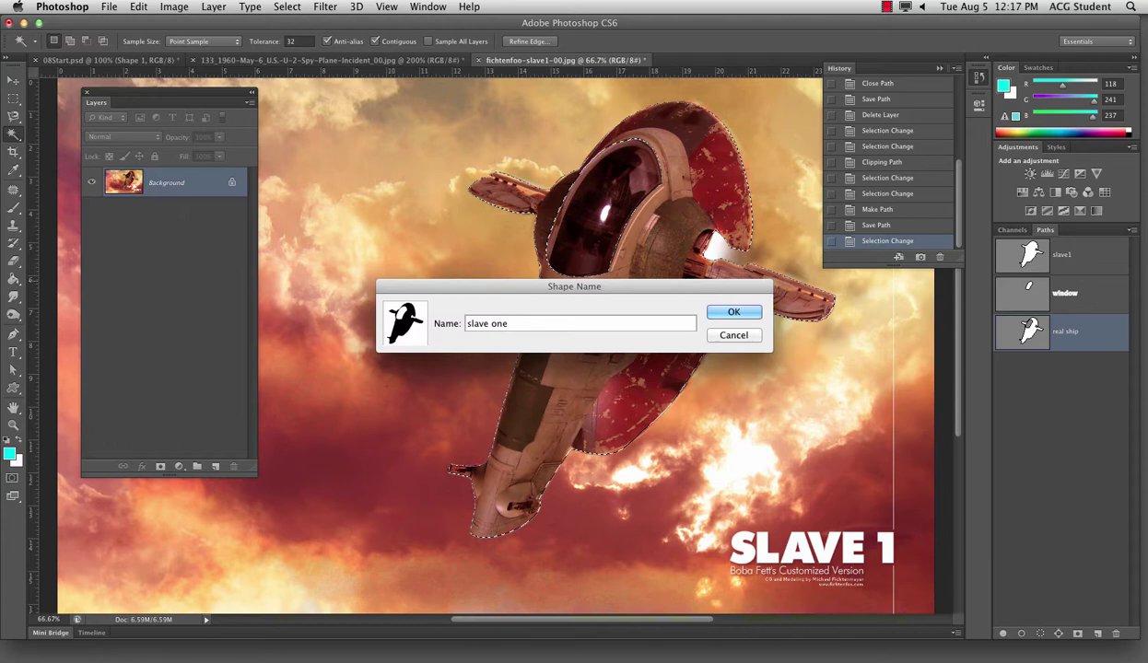
key(Return)
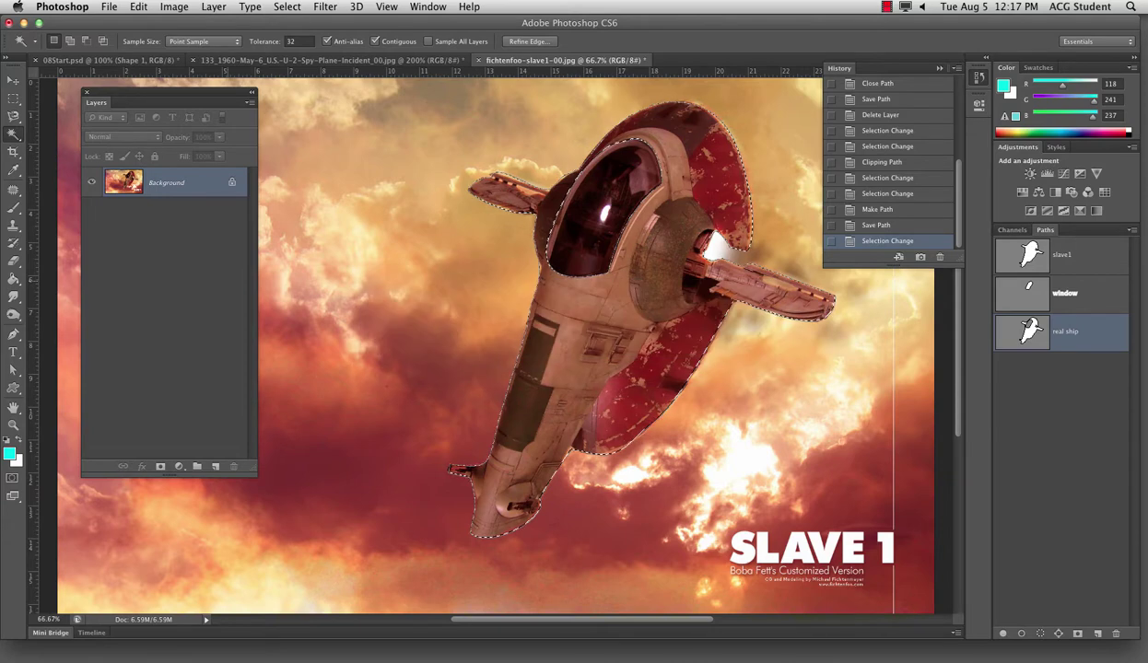
Create a new U.S. Paper Letter document, 8.5 × 11 inches at 300 pixels/inch, and choose the slave one custom shape
key(super+n)
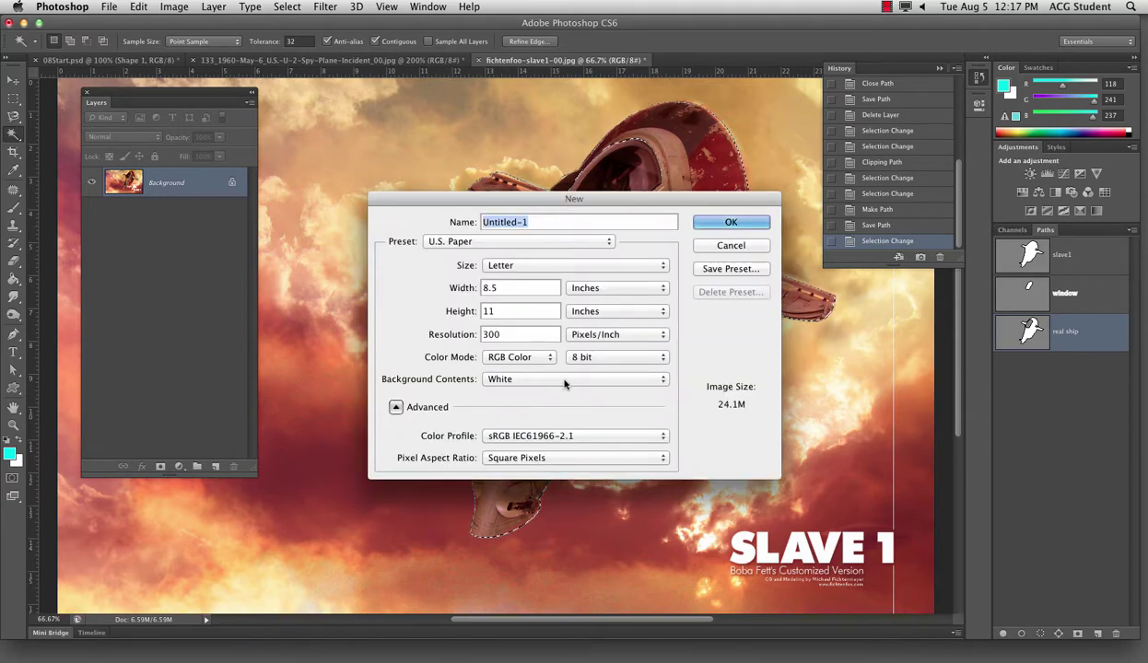
click(715, 221)
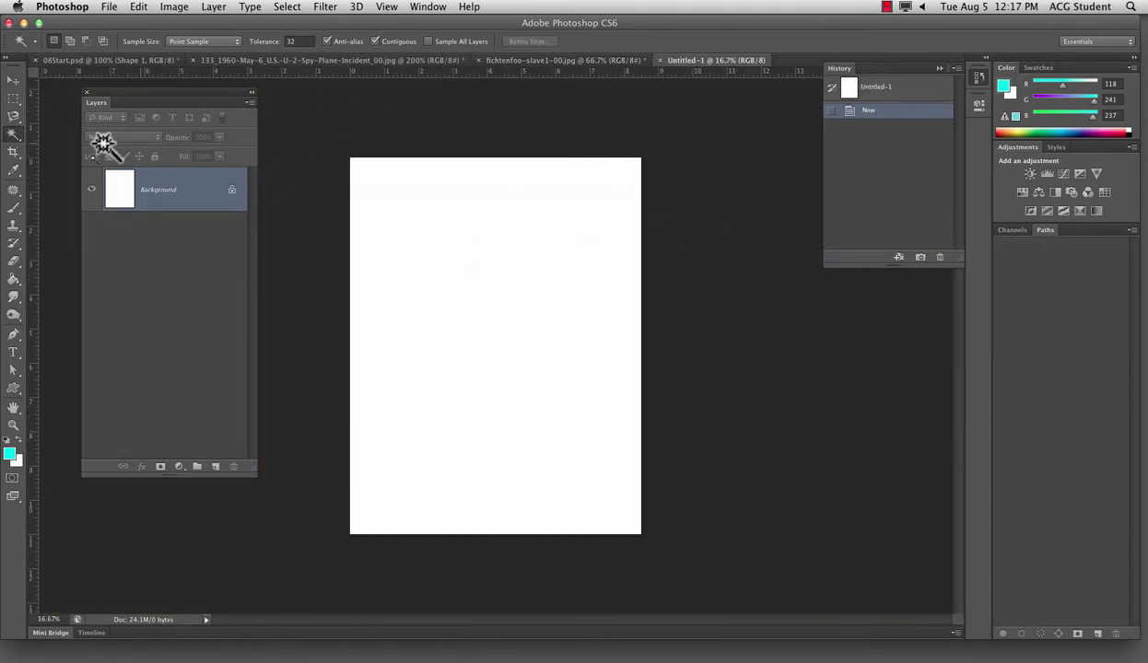
click(14, 387)
click(74, 443)
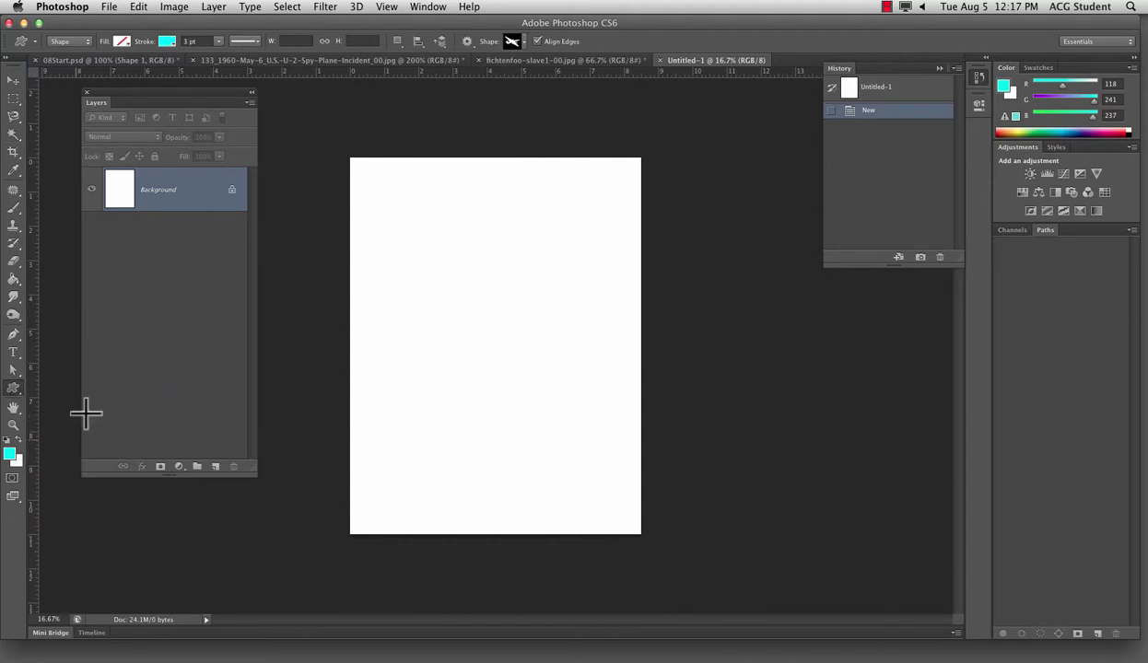
click(524, 43)
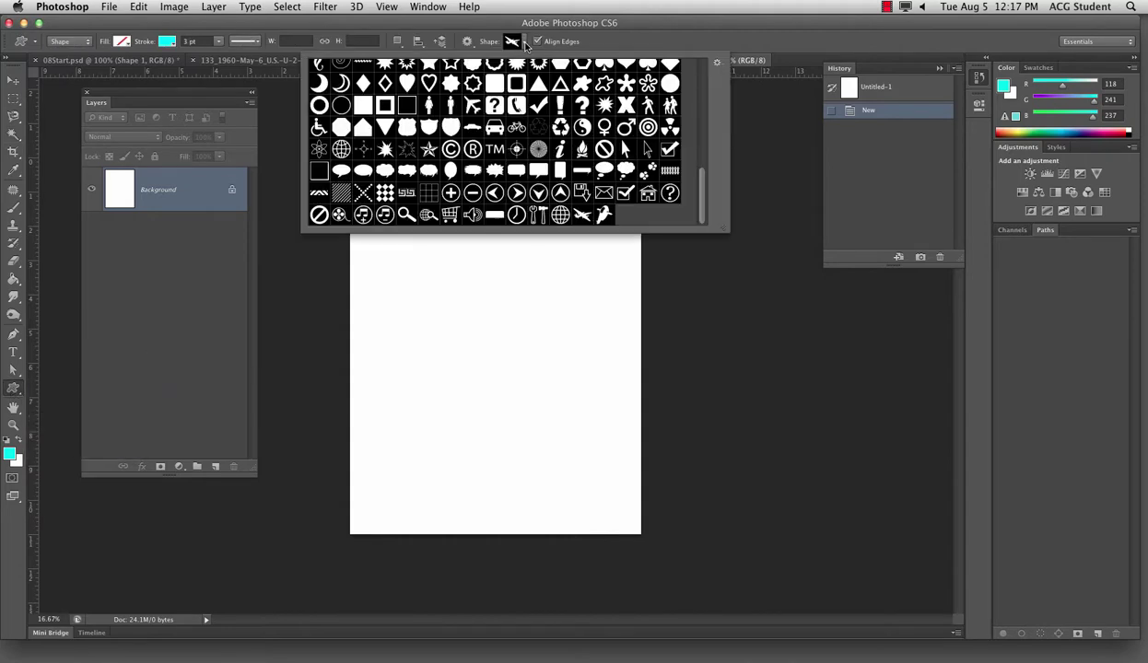
click(603, 215)
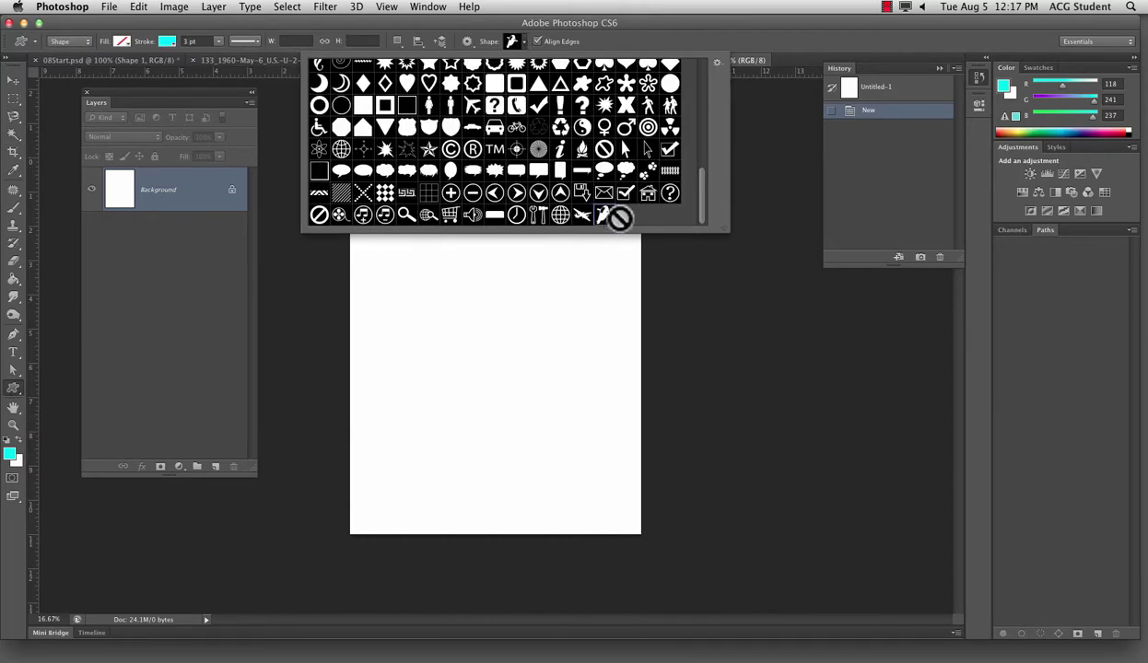
key(Return)
Draw ten spaceships of various sizes across the page, all on one shape layer
drag(382, 213, 442, 269)
drag(483, 195, 522, 239)
drag(465, 270, 488, 296)
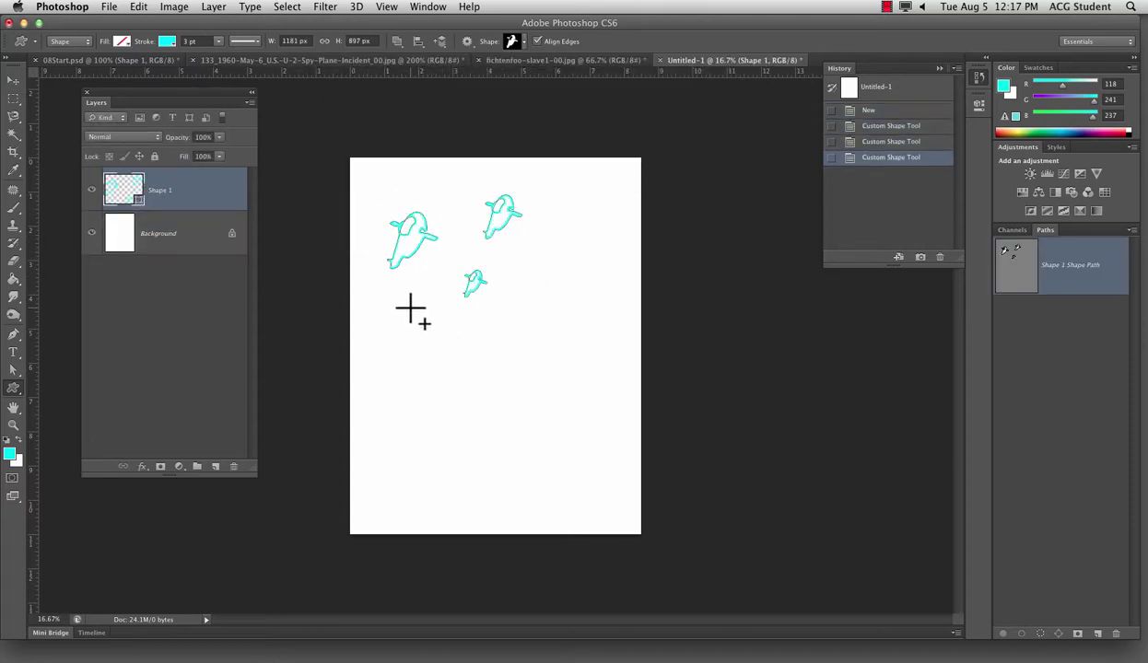
drag(415, 301, 437, 325)
drag(544, 245, 623, 311)
drag(563, 184, 590, 215)
drag(464, 331, 498, 369)
drag(372, 394, 481, 453)
drag(515, 409, 589, 483)
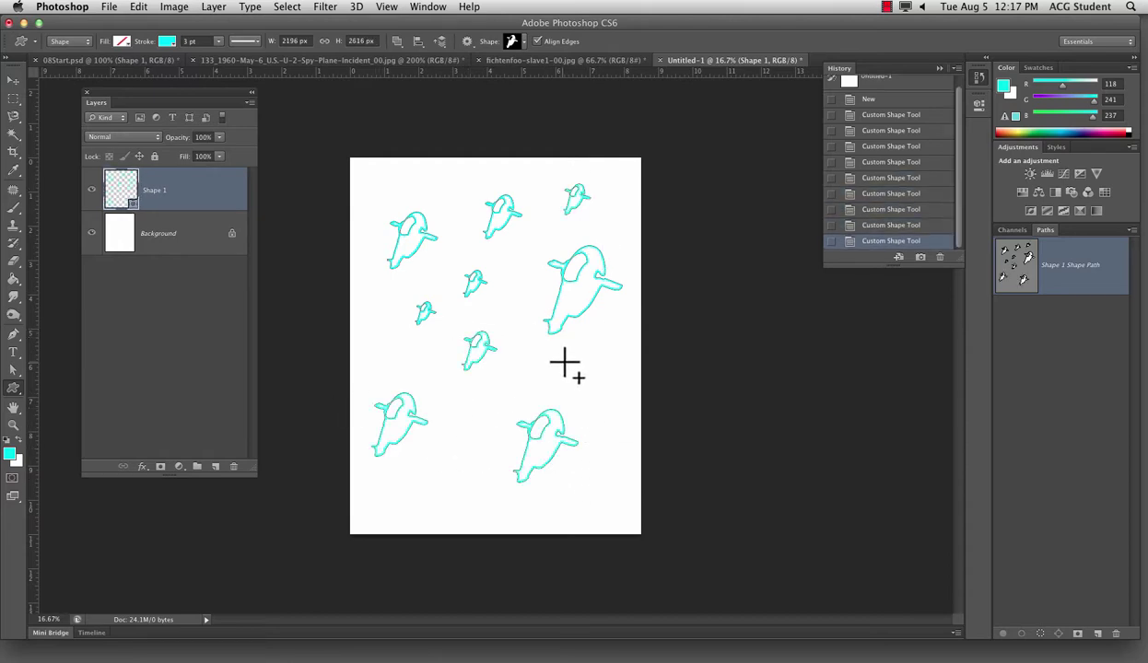
drag(567, 363, 599, 398)
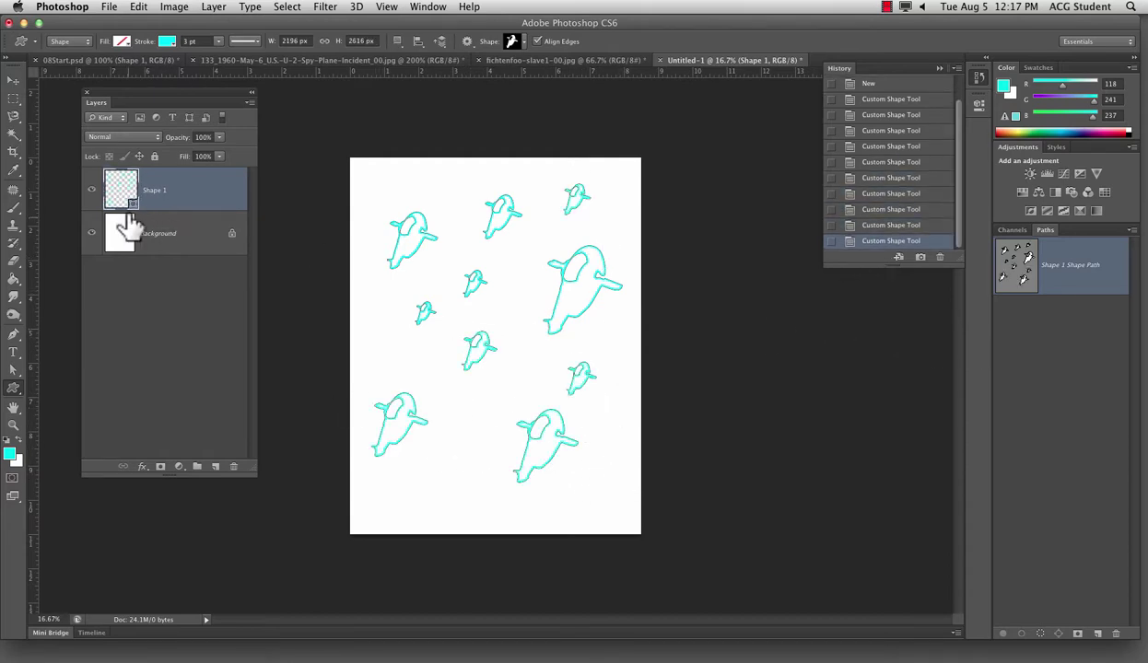
Fill the spaceships on the Shape 1 layer with light blue
click(93, 193)
click(91, 190)
click(123, 43)
click(132, 176)
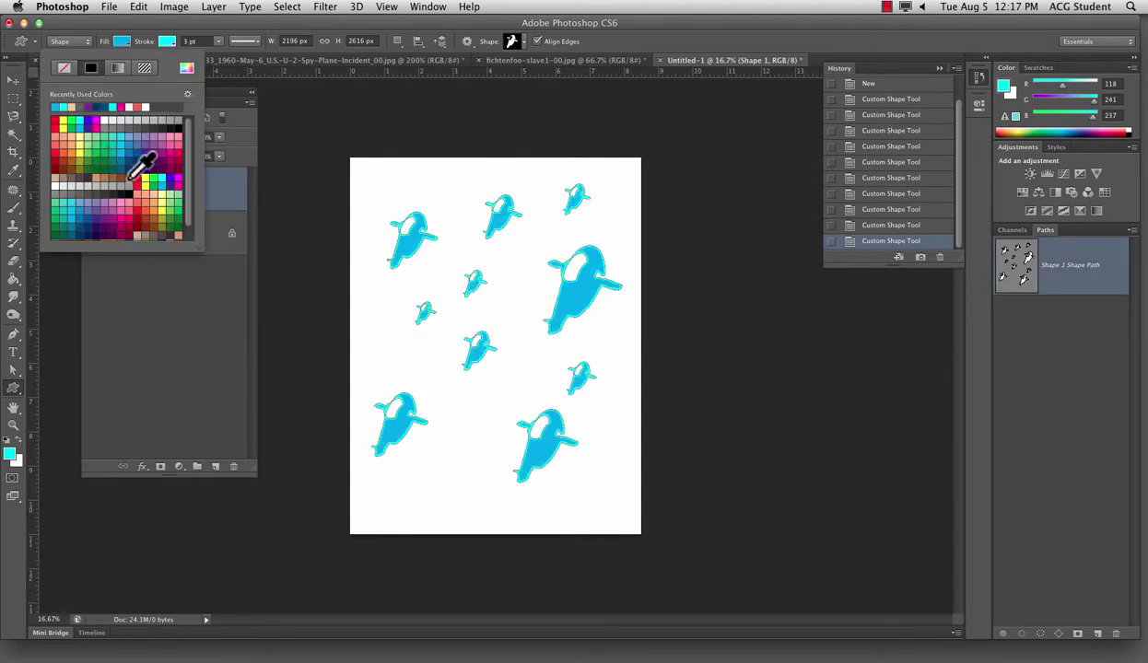
click(13, 81)
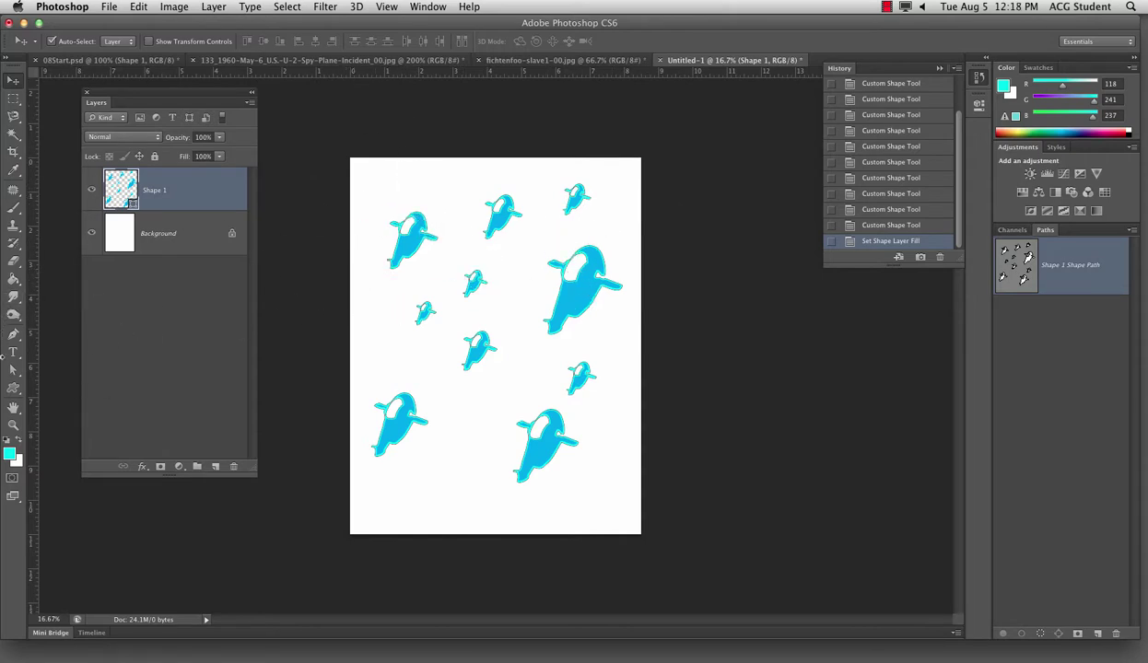
Add two more spaceships together on a new shape layer, and a large one about 1026 × 1157 px on its own layer
click(14, 387)
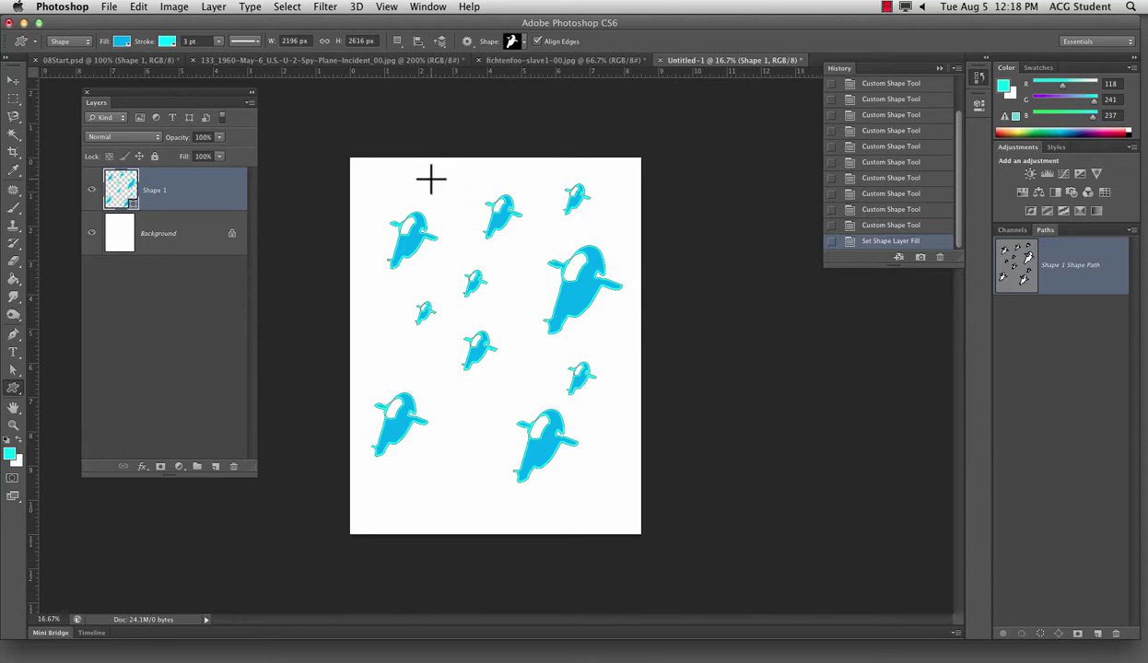
drag(431, 178, 491, 225)
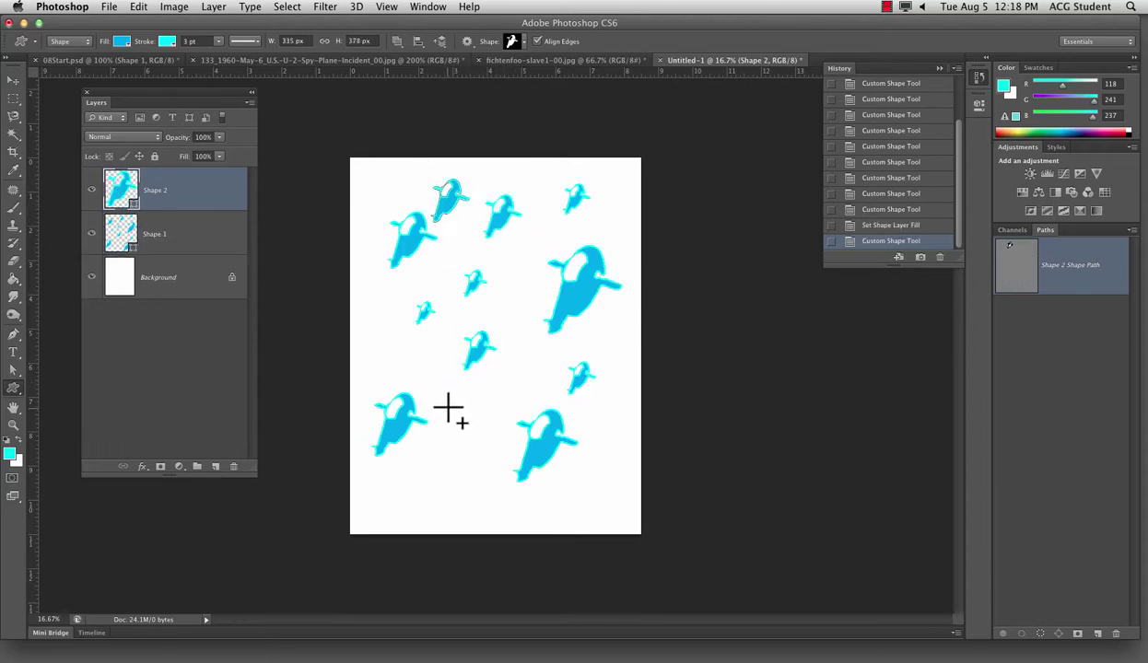
drag(449, 410, 519, 470)
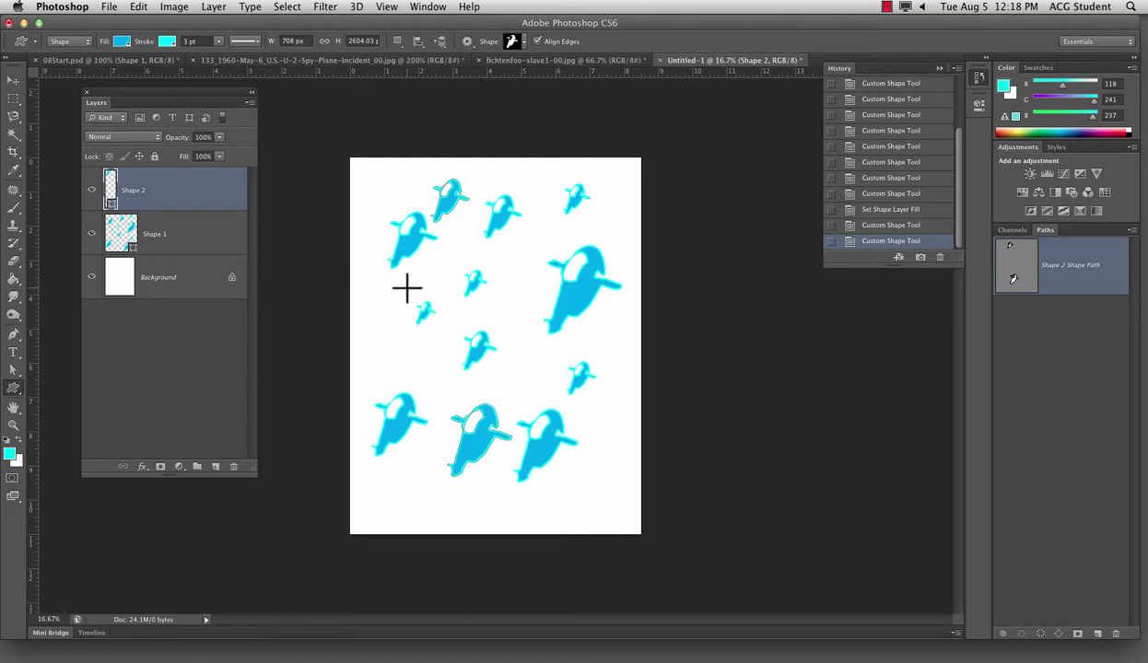
drag(387, 299, 499, 430)
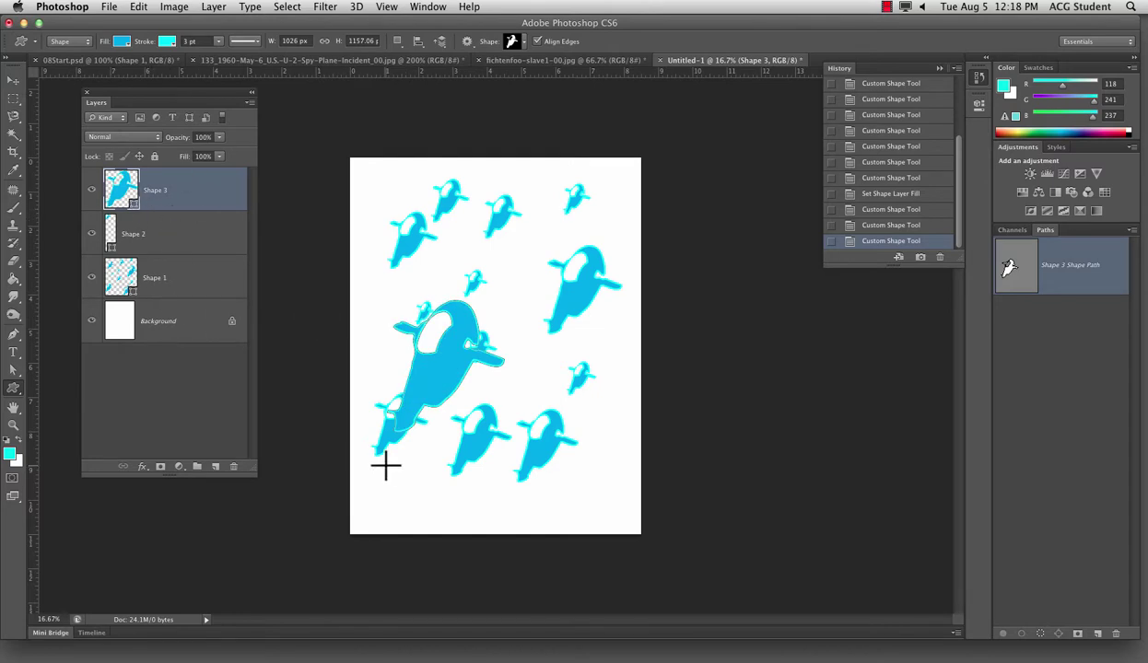
Give the large spaceship a red stroke and a light purple fill, and move it up the page
click(175, 44)
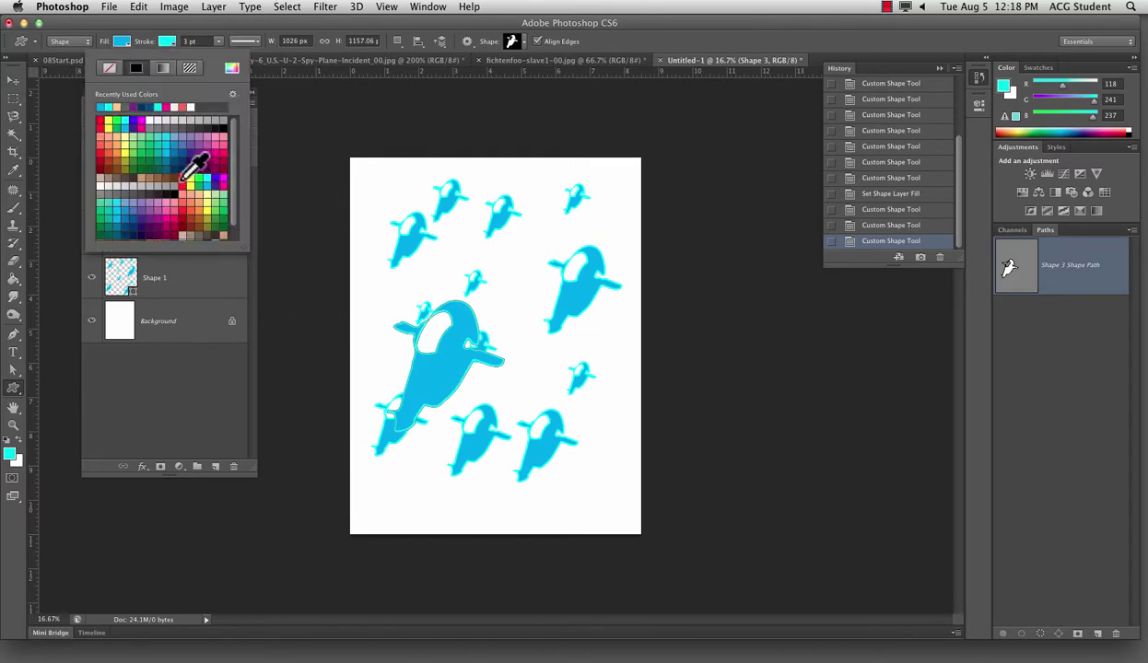
click(192, 160)
click(121, 41)
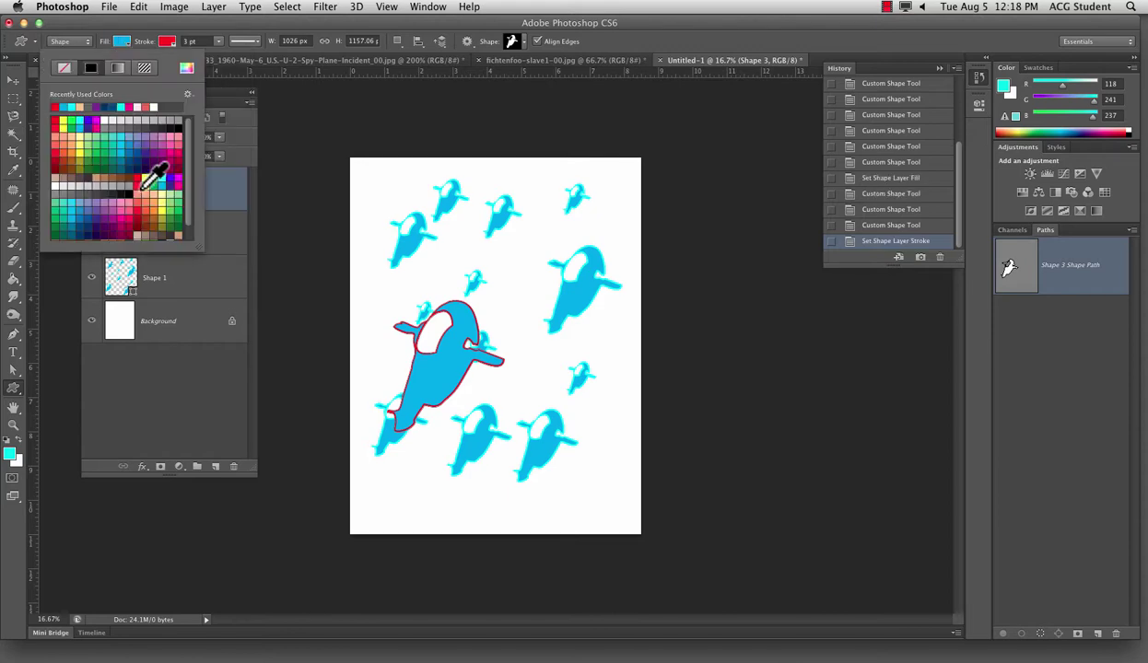
click(164, 136)
click(13, 81)
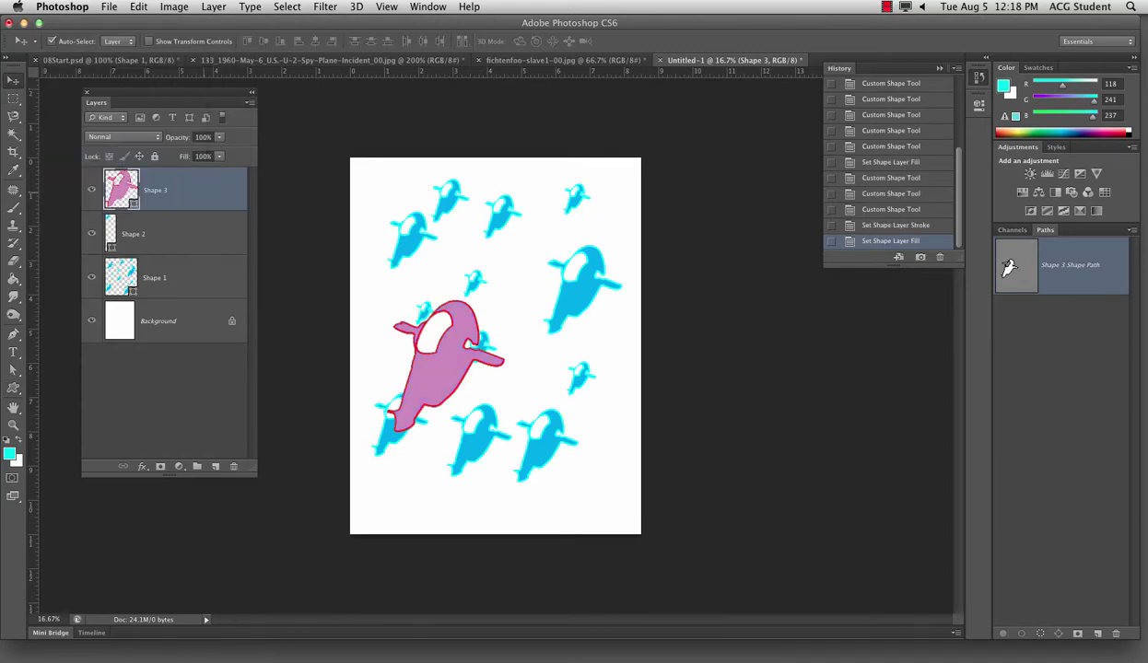
drag(476, 360, 478, 299)
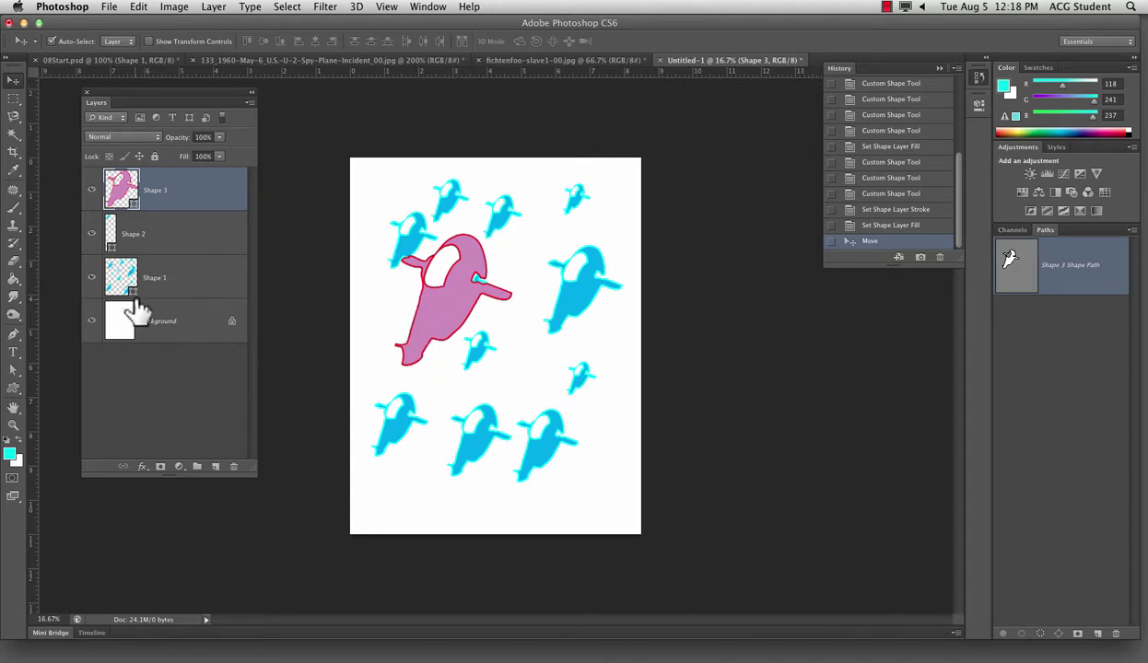
Choose the airplane custom shape and draw eight airplanes of various sizes across the page on one new shape layer
key(super+minus)
key(super+minus)
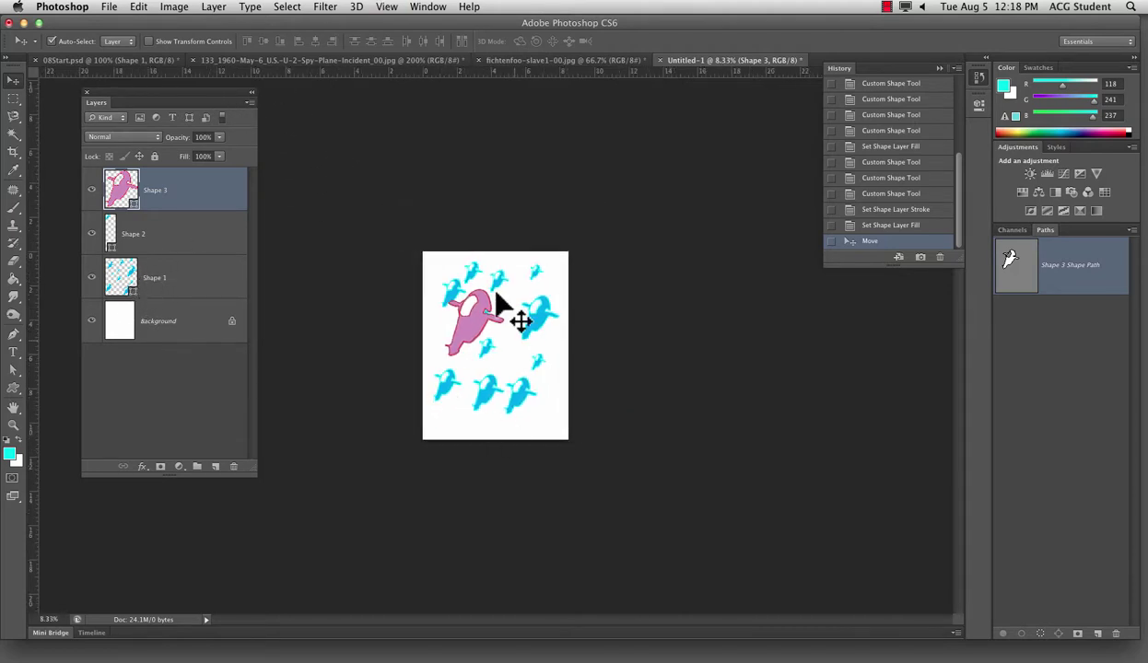
key(super+plus)
key(super+plus)
key(super+plus)
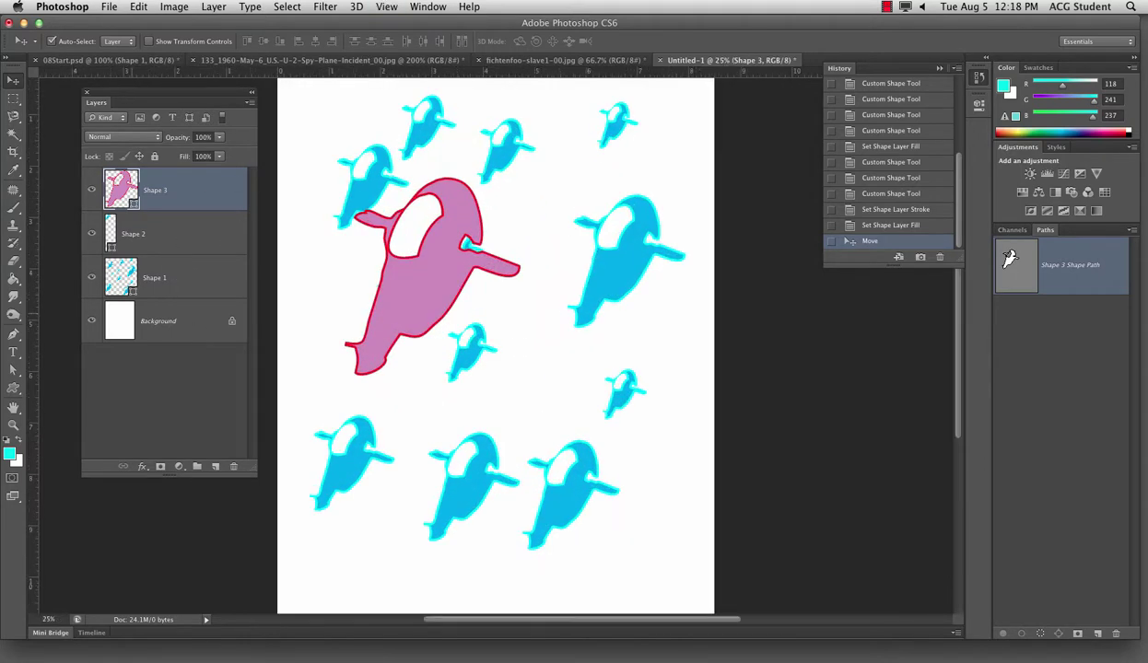
click(15, 315)
click(12, 388)
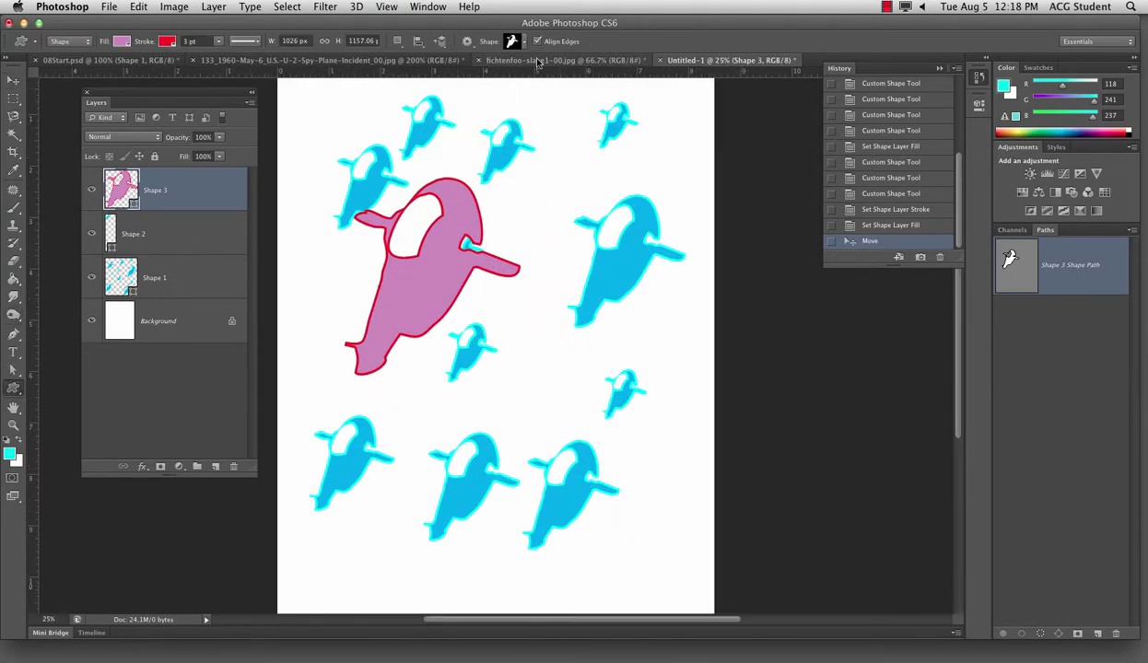
click(514, 40)
click(582, 217)
mouse_move(509, 338)
mouse_down()
mouse_move(616, 435)
mouse_move(615, 416)
mouse_up()
mouse_move(518, 218)
mouse_down()
mouse_move(576, 269)
mouse_move(615, 283)
mouse_up()
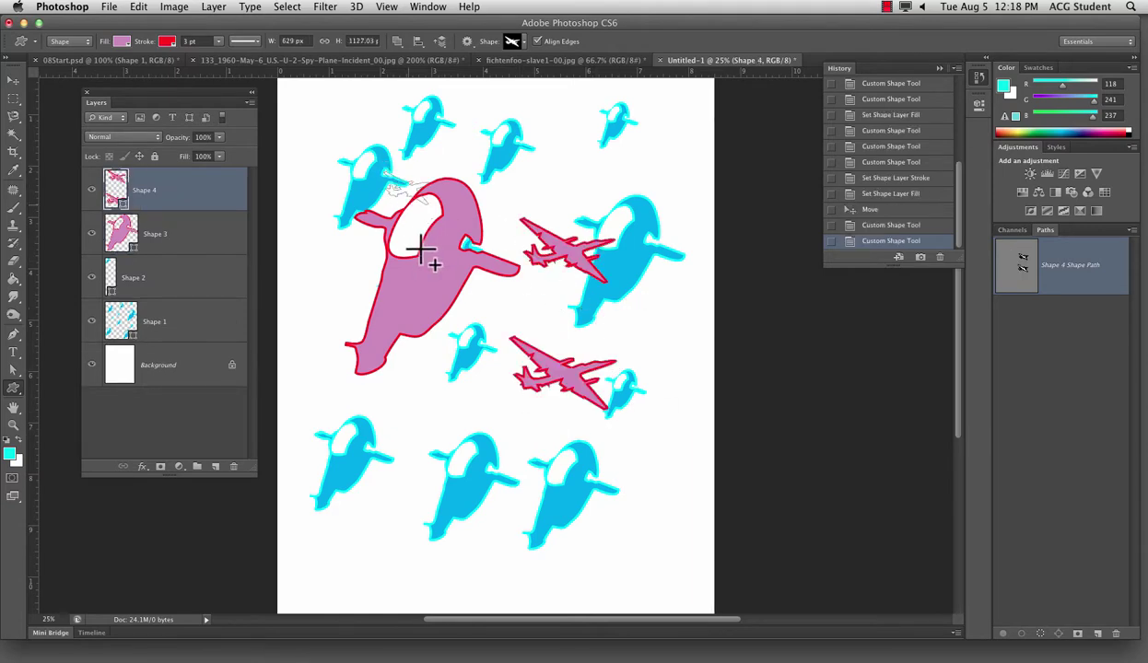
drag(386, 170, 429, 201)
drag(326, 301, 369, 332)
drag(416, 437, 472, 474)
drag(577, 499, 662, 560)
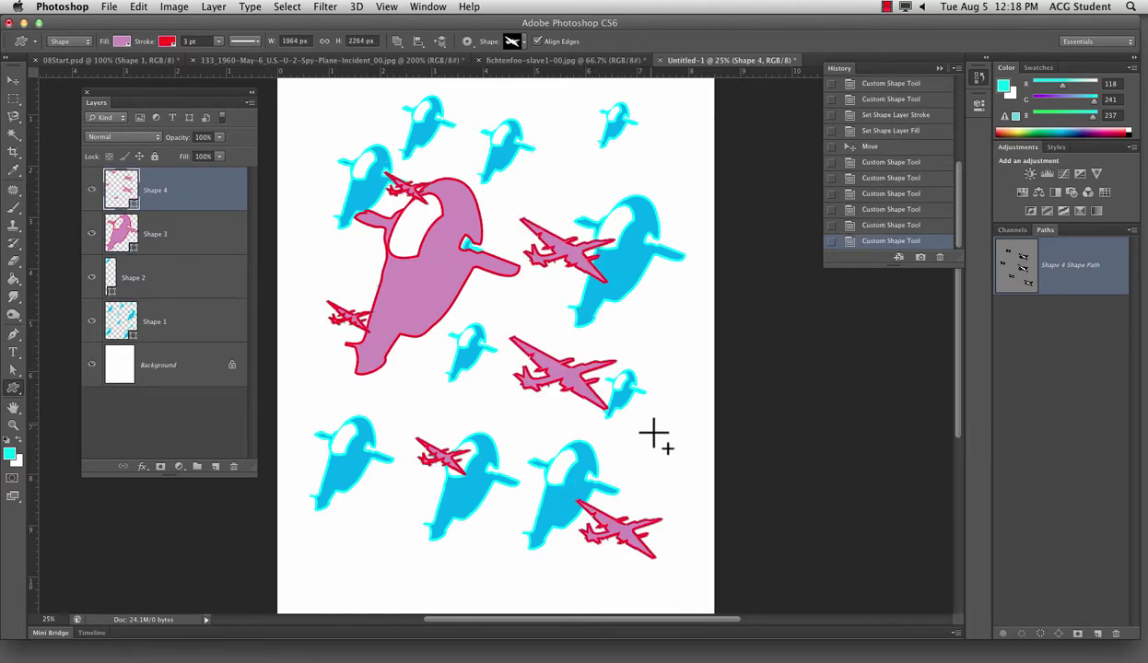
drag(651, 426, 685, 448)
drag(566, 122, 620, 162)
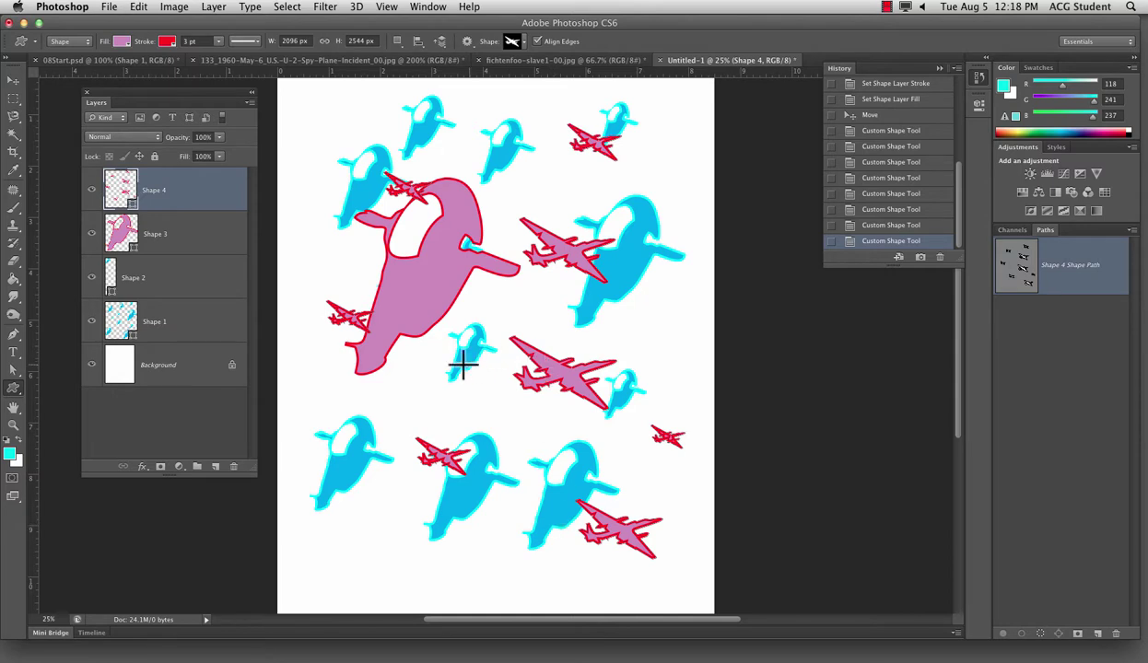
Draw another airplane about 376 × 260 px on a separate shape layer, with a green fill and a purple stroke
drag(438, 372, 502, 416)
click(121, 41)
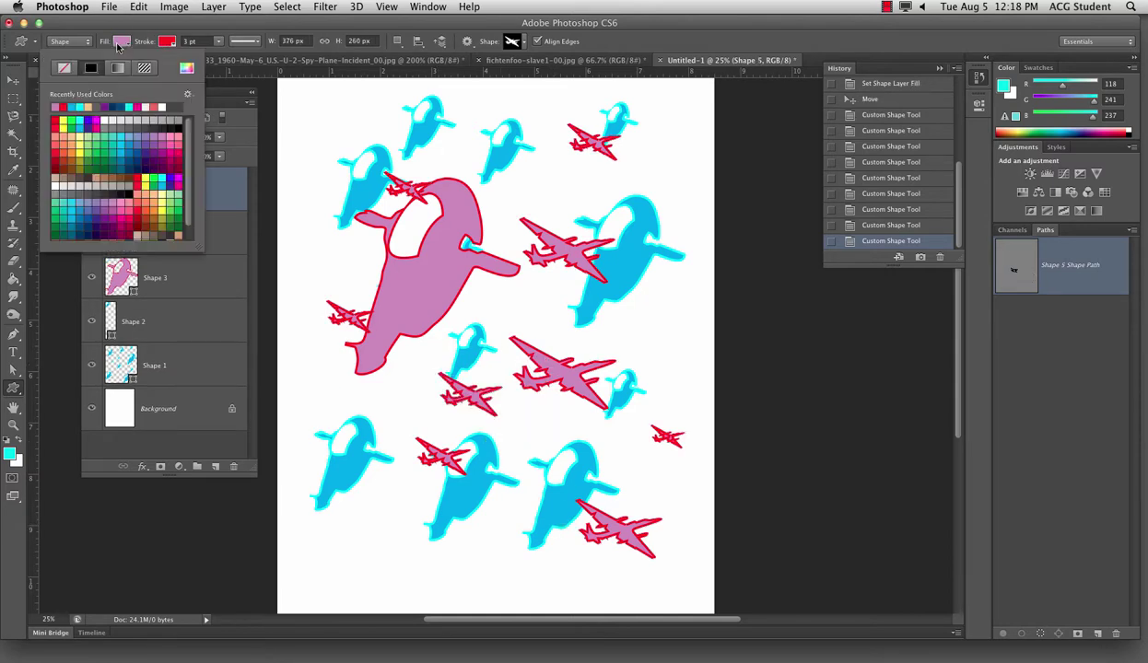
click(105, 163)
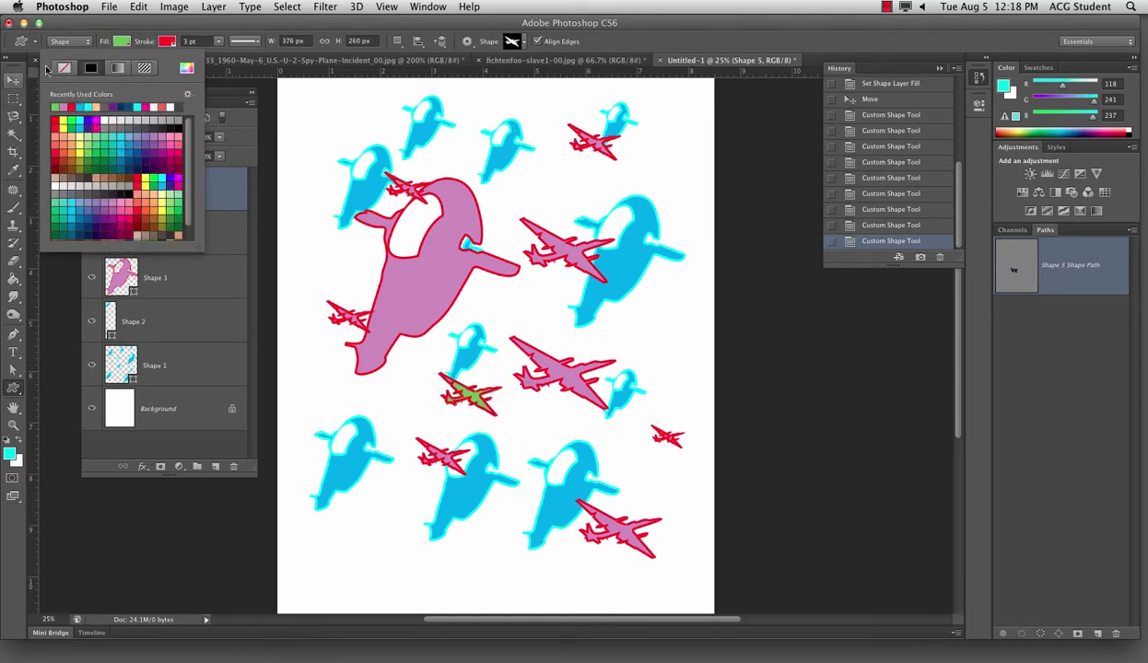
key(Return)
click(167, 41)
click(172, 112)
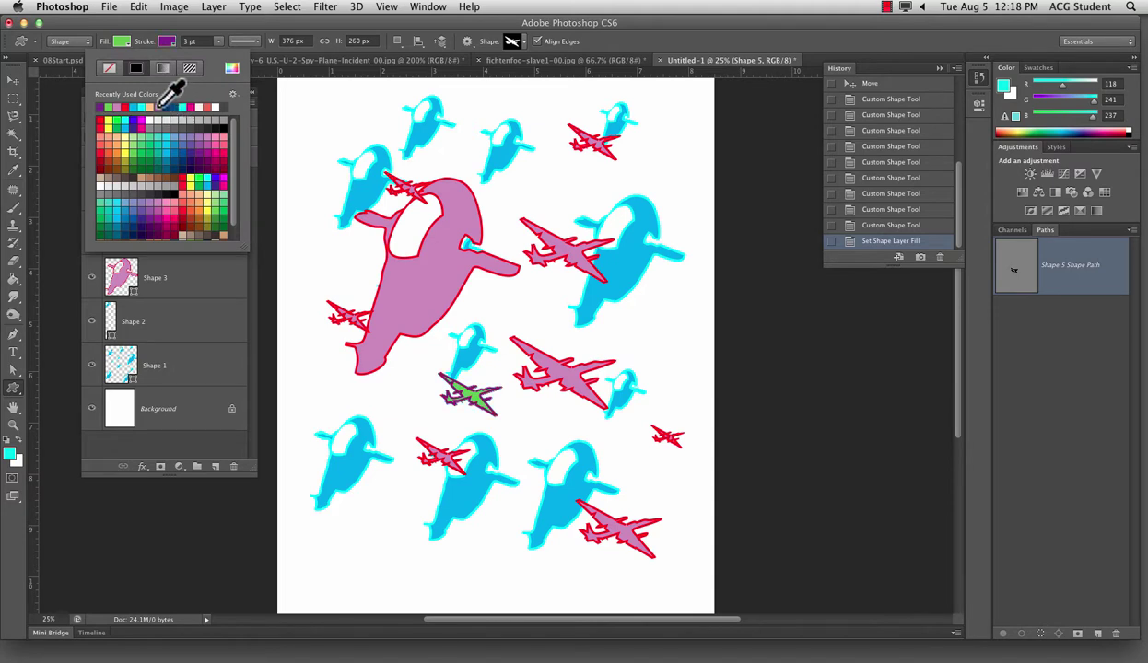
click(22, 82)
click(525, 532)
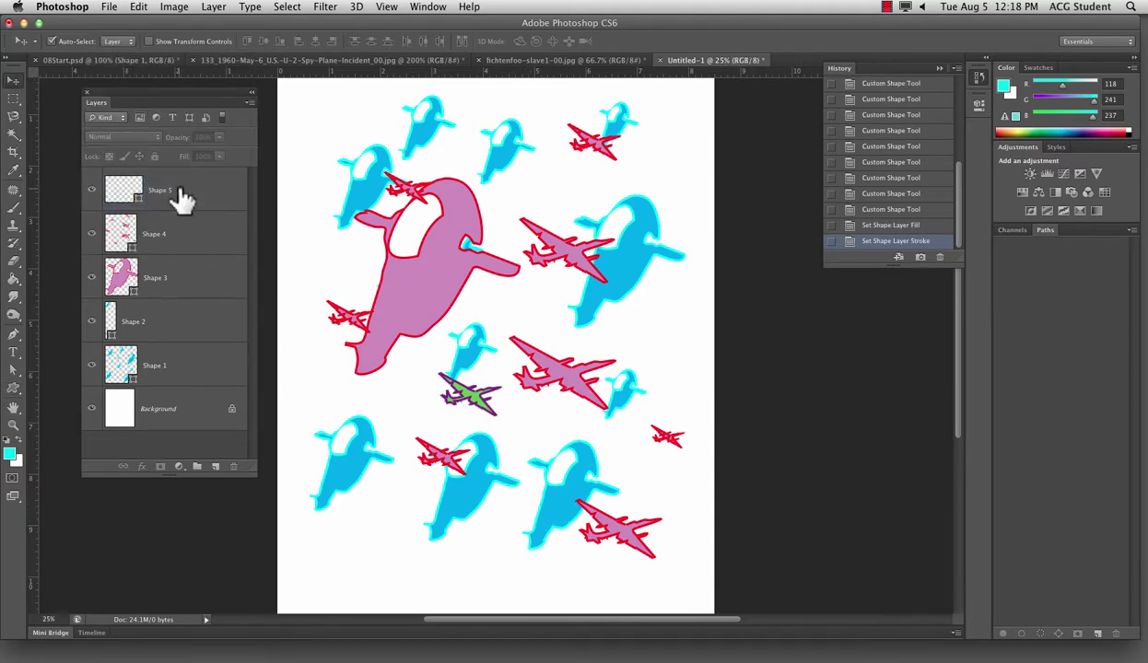
Hide and show the Shape 4 layer to check which airplanes belong to it
click(136, 249)
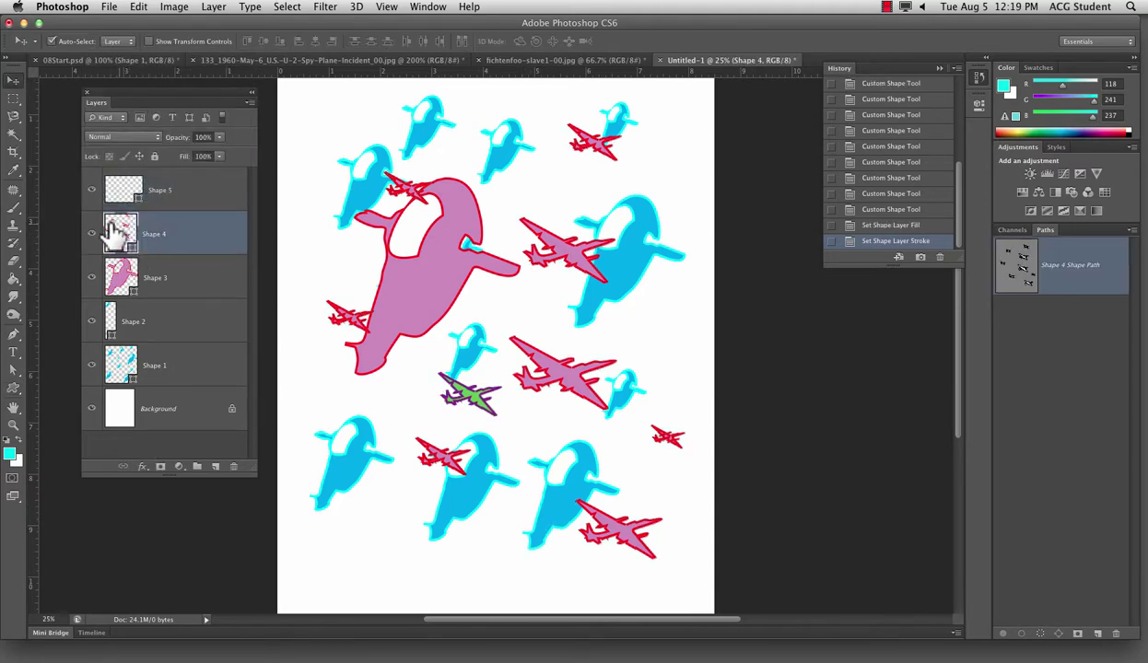
click(92, 235)
click(92, 235)
Add a large airplane across the upper part of the page to the Shape 5 layer
click(164, 197)
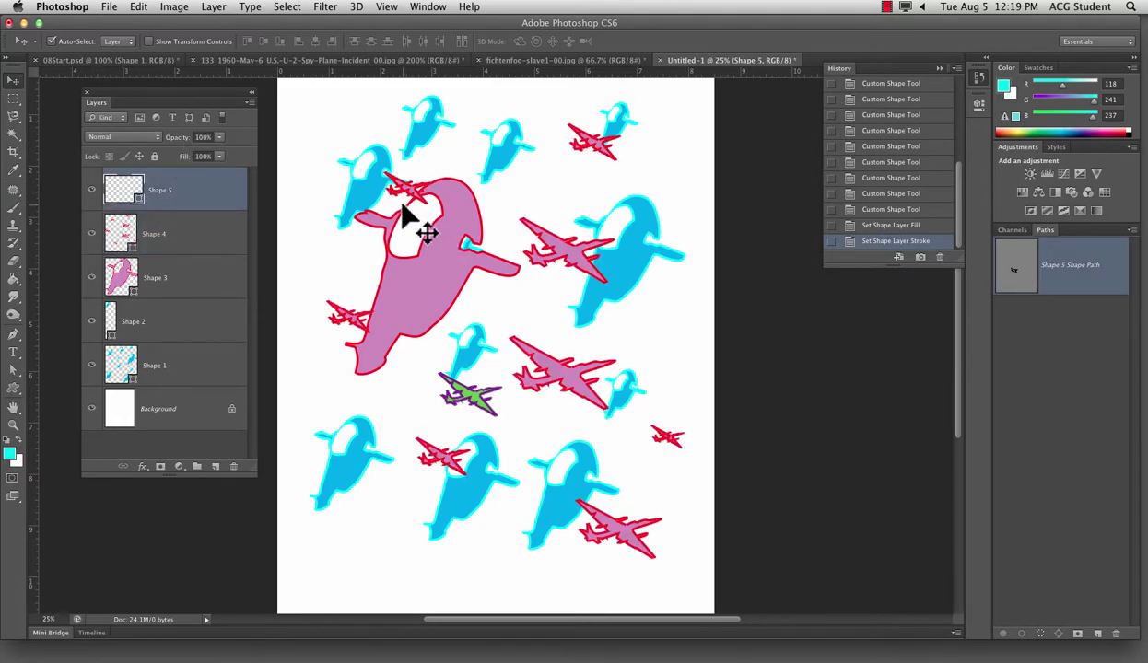
key(u)
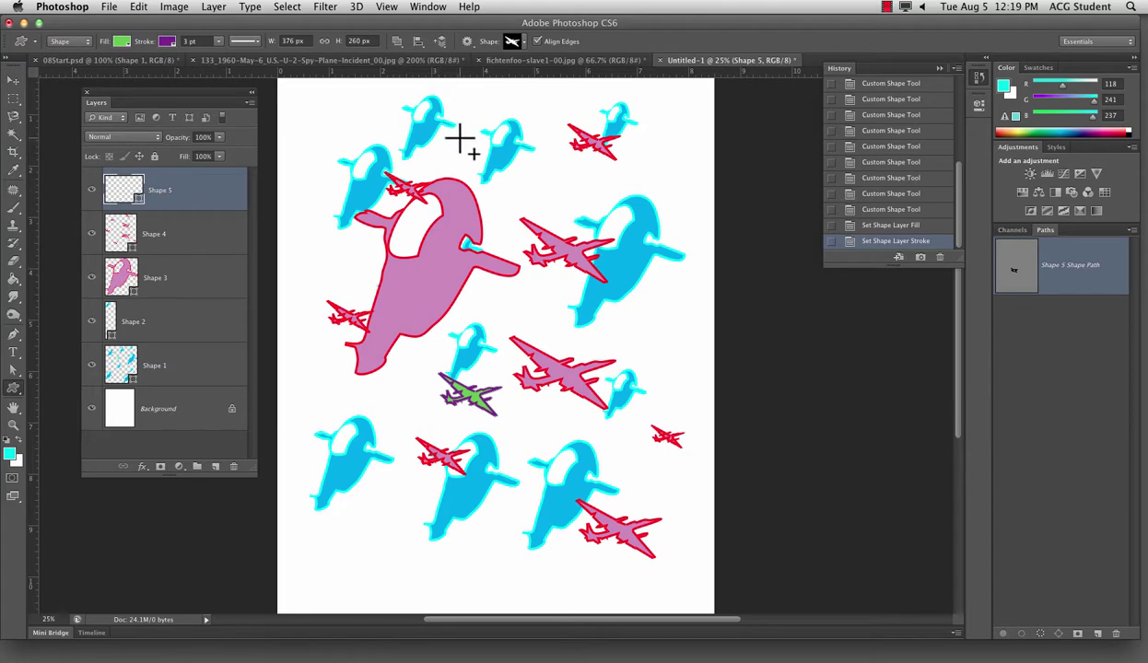
drag(462, 138, 651, 328)
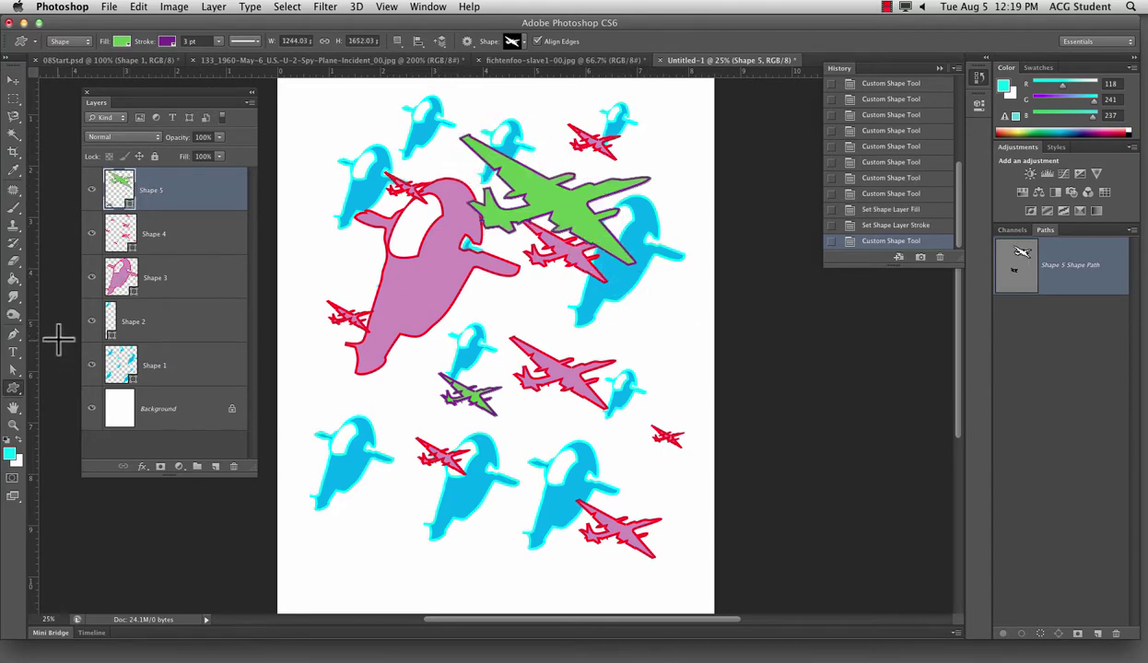
click(13, 81)
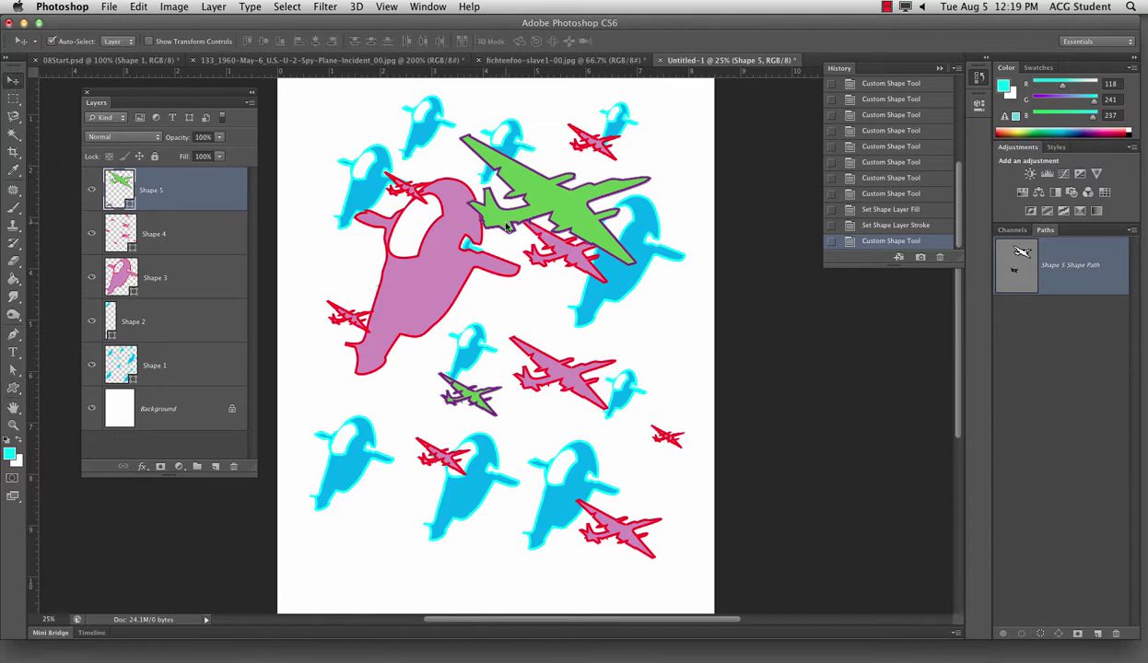